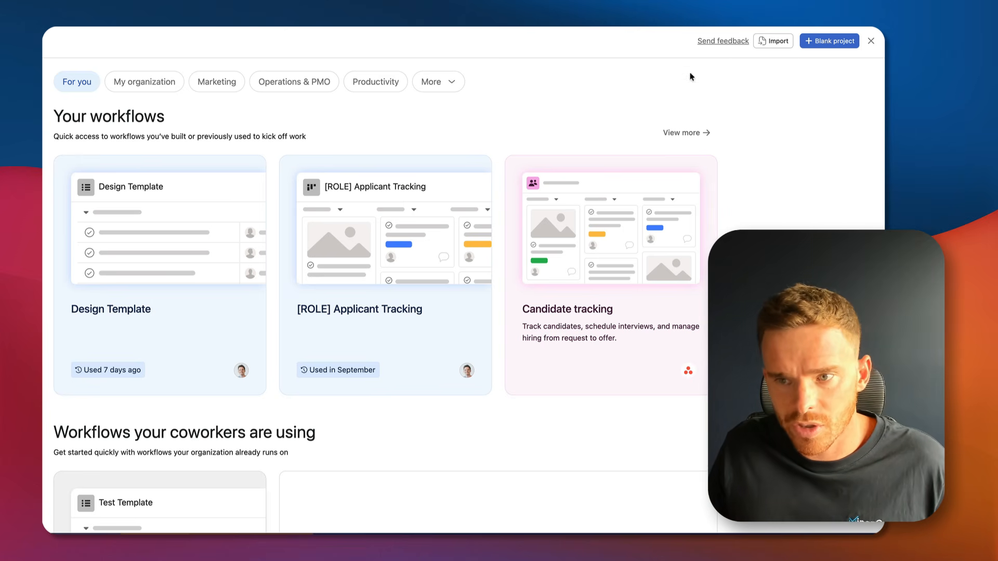
# Create blank project '[Client Name] - Website Project' with workspace privacy and no Board view.
pyautogui.click(838, 42)
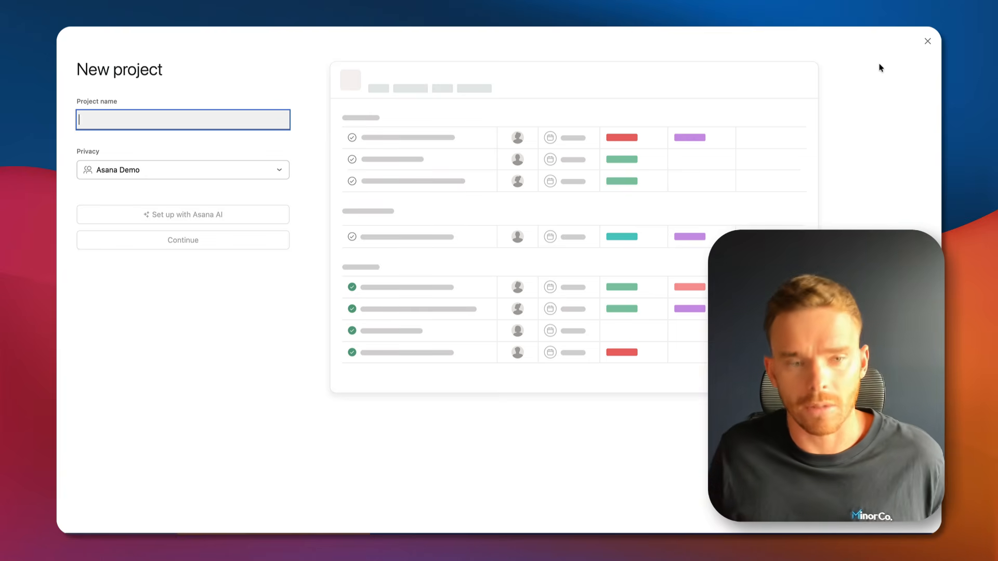
pyautogui.write('[Client')
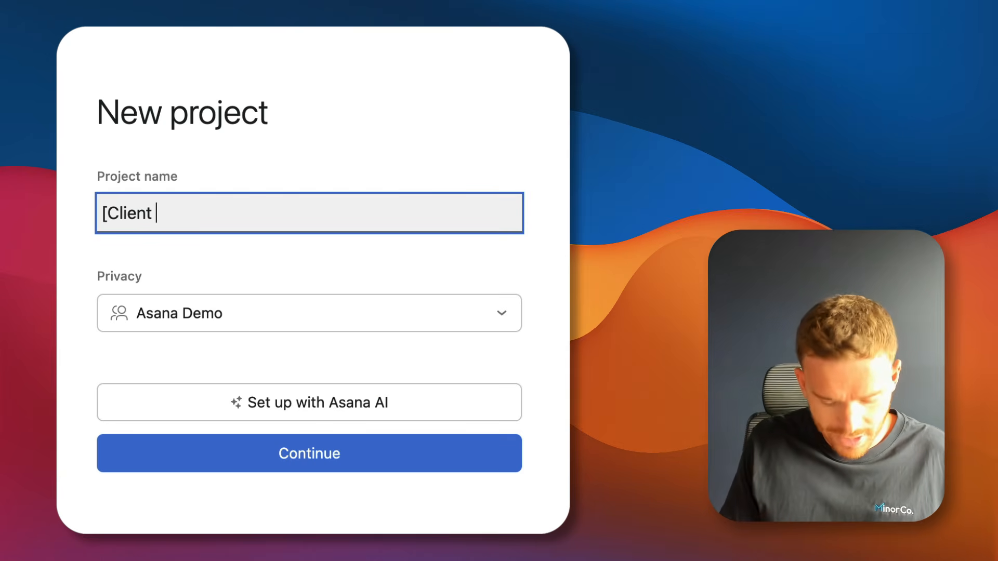
pyautogui.write(' Name')
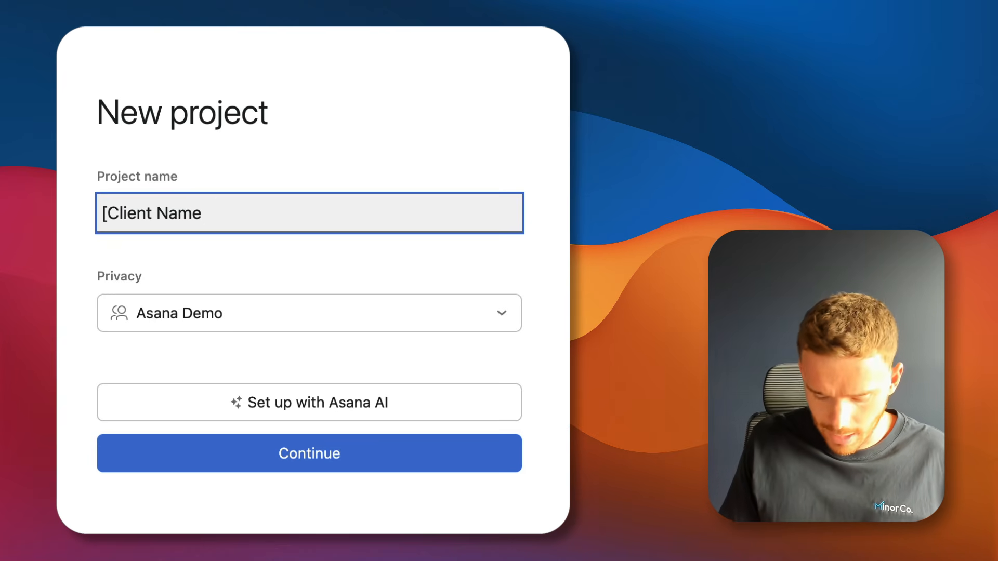
pyautogui.write('] - Website Pro')
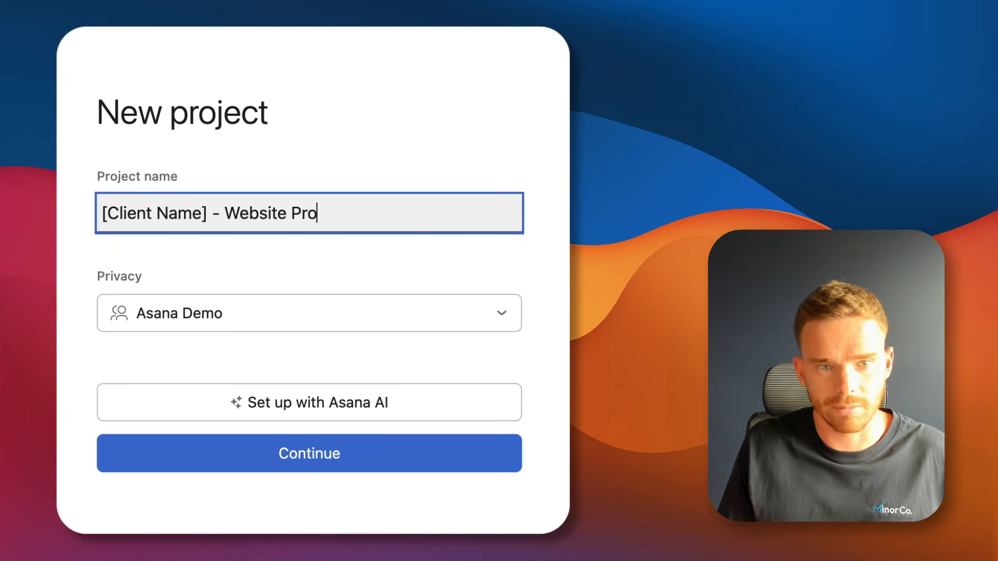
pyautogui.write('ject')
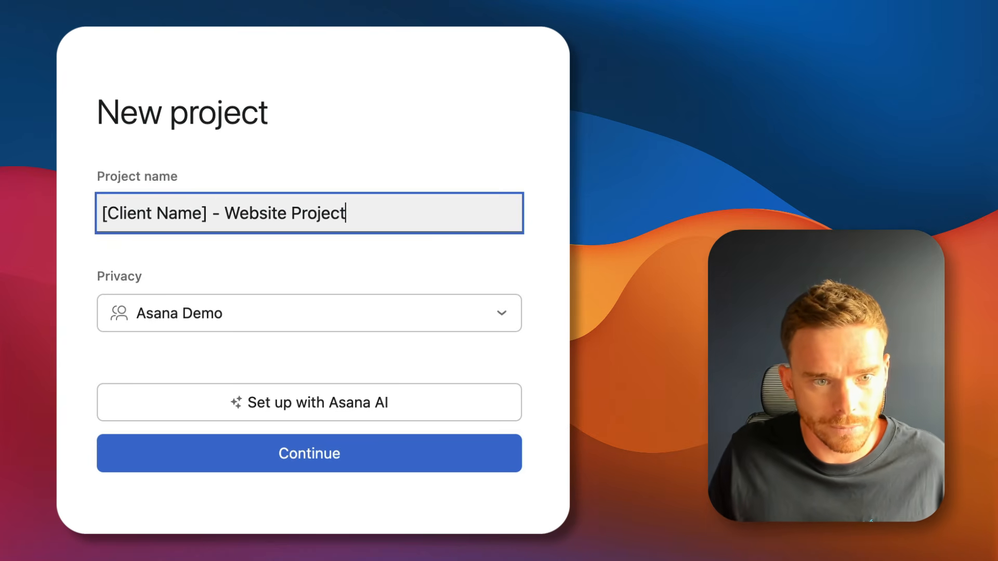
pyautogui.click(379, 303)
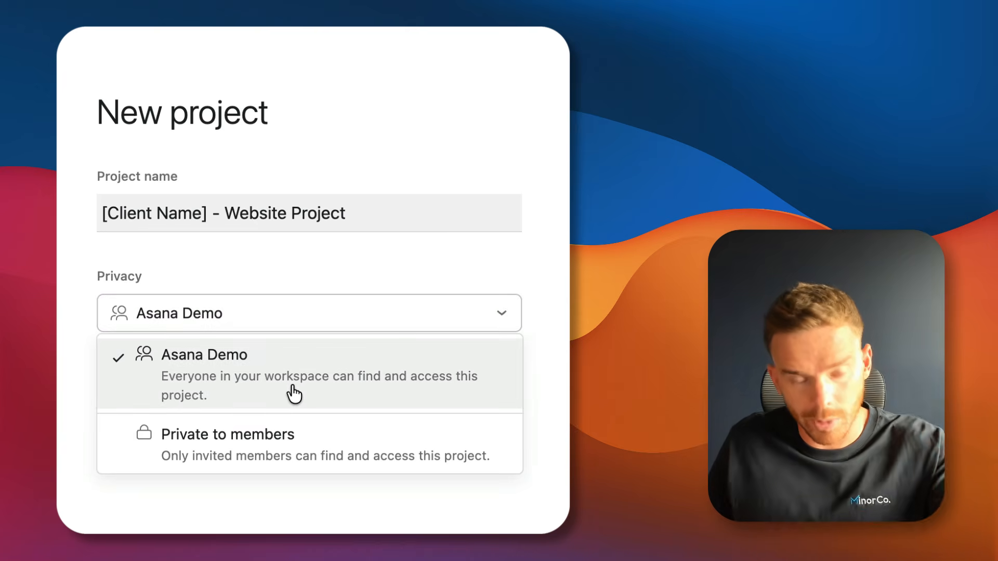
pyautogui.click(59, 403)
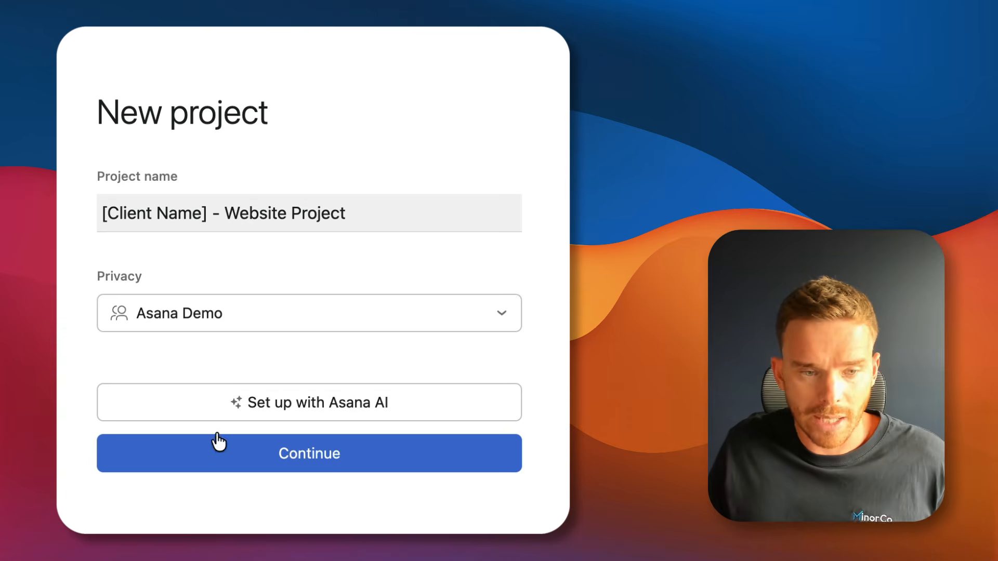
pyautogui.click(273, 454)
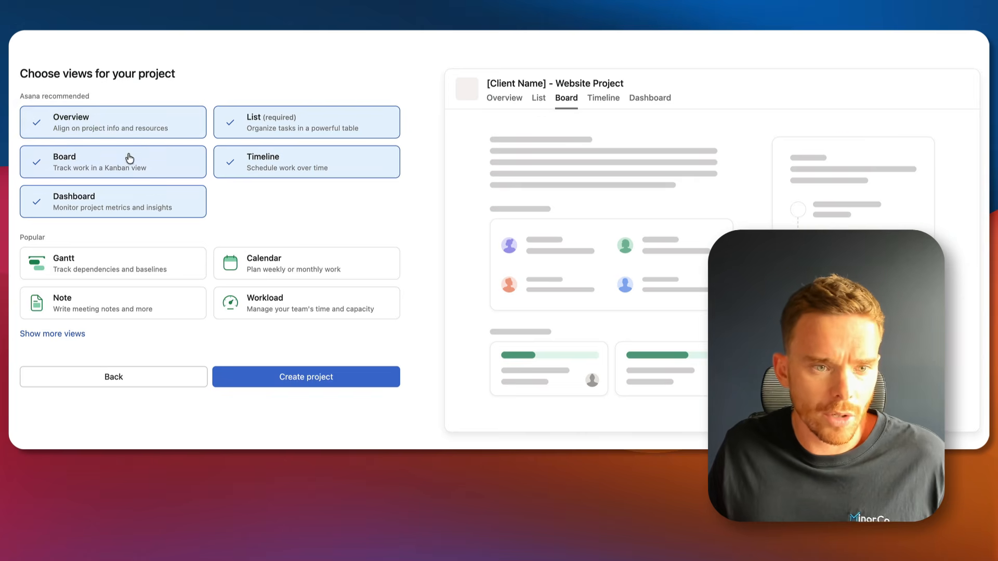
pyautogui.click(189, 157)
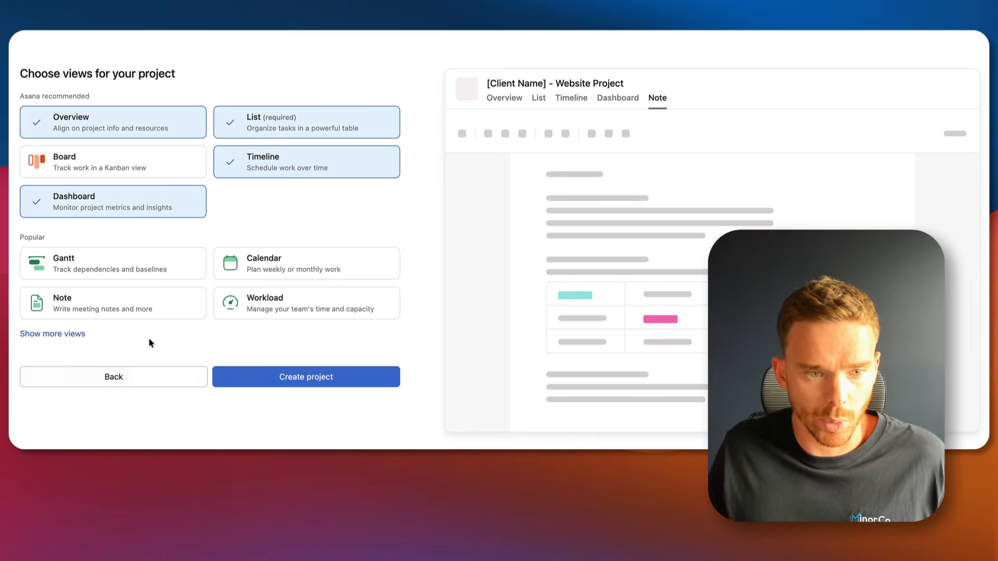
pyautogui.click(311, 382)
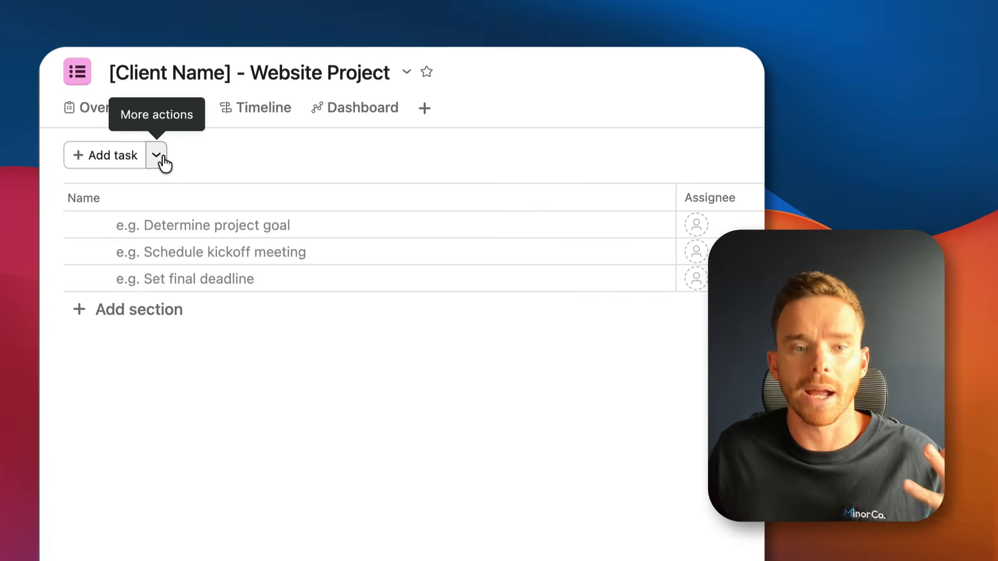
# Add sections 'Stage 1: Client Onboarding' and 'Stage 2: Design Planning'.
pyautogui.click(158, 157)
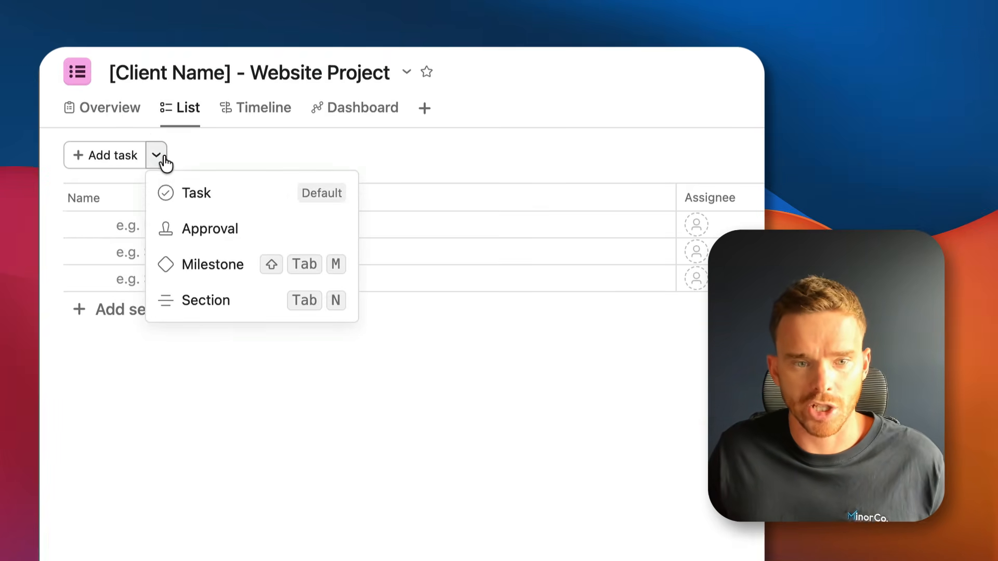
pyautogui.click(218, 305)
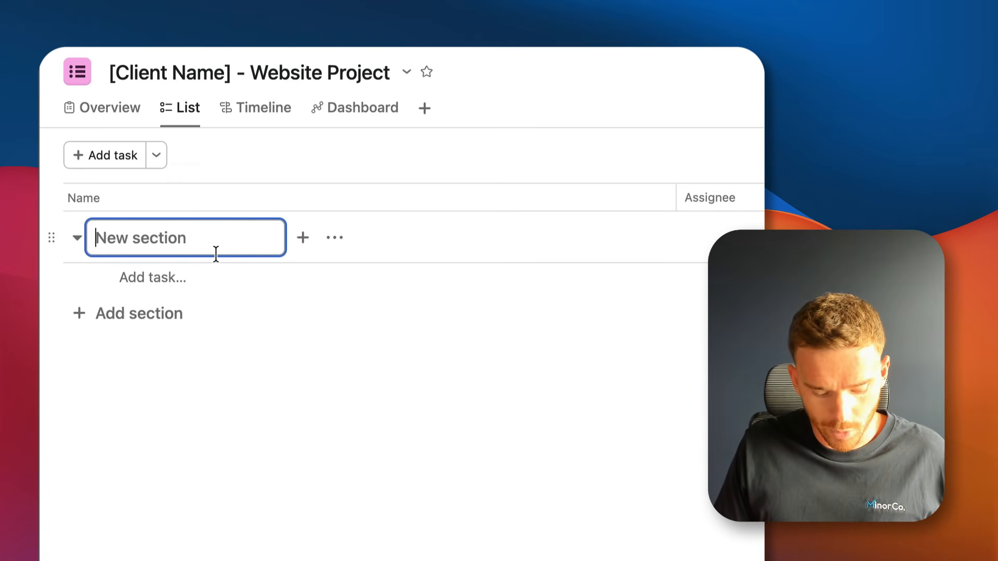
pyautogui.write('Stage One:')
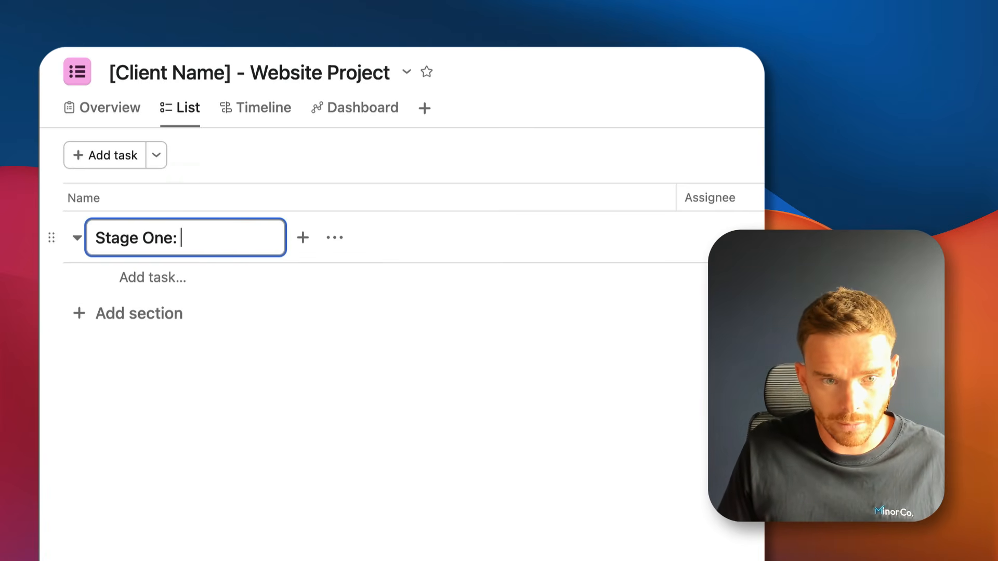
pyautogui.press('BackSpace')
pyautogui.press('BackSpace')
pyautogui.press('BackSpace')
pyautogui.press('BackSpace')
pyautogui.press('BackSpace')
pyautogui.write('1: Client O')
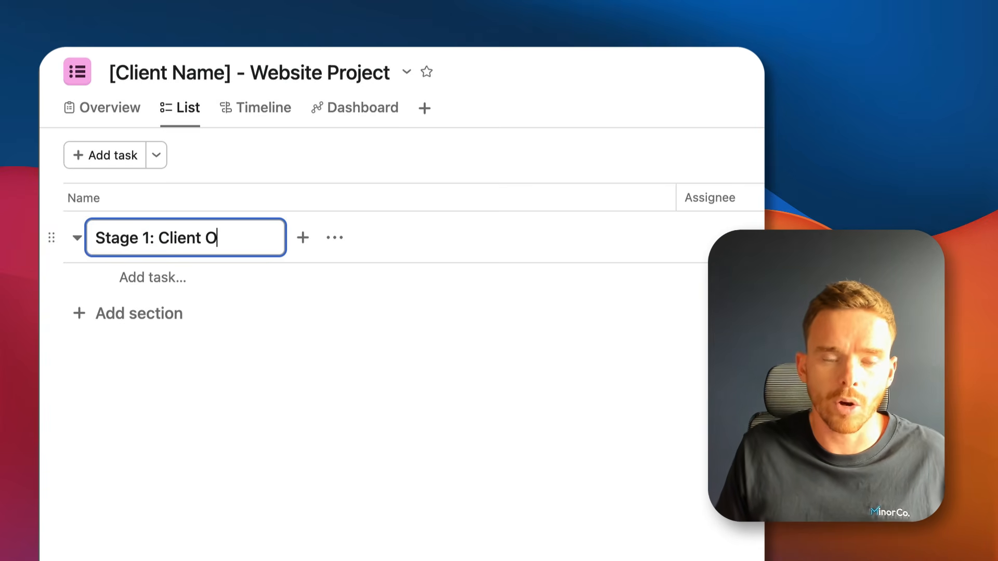
pyautogui.write('nboarding')
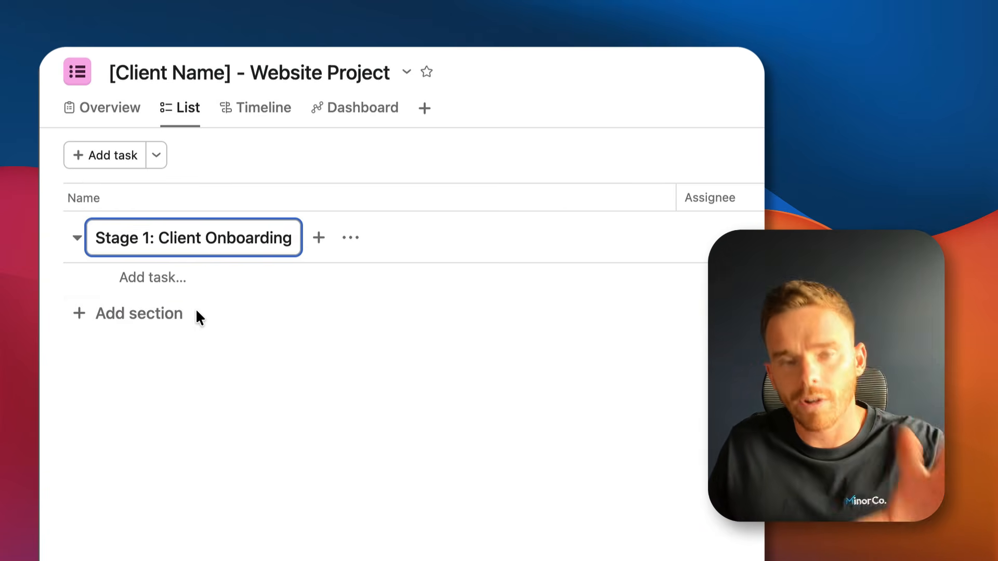
pyautogui.click(159, 322)
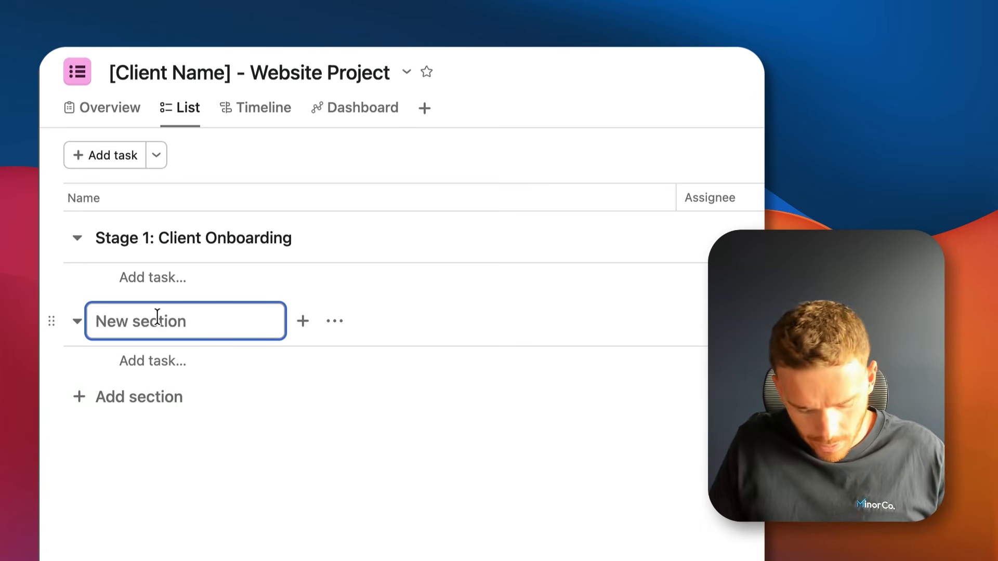
pyautogui.write('Stage 2')
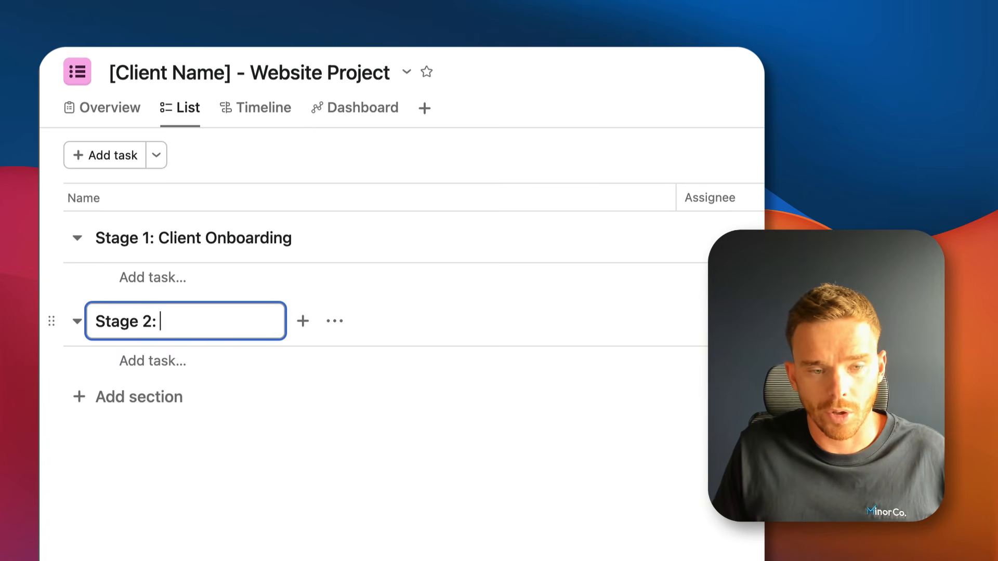
pyautogui.write(': Design Planning')
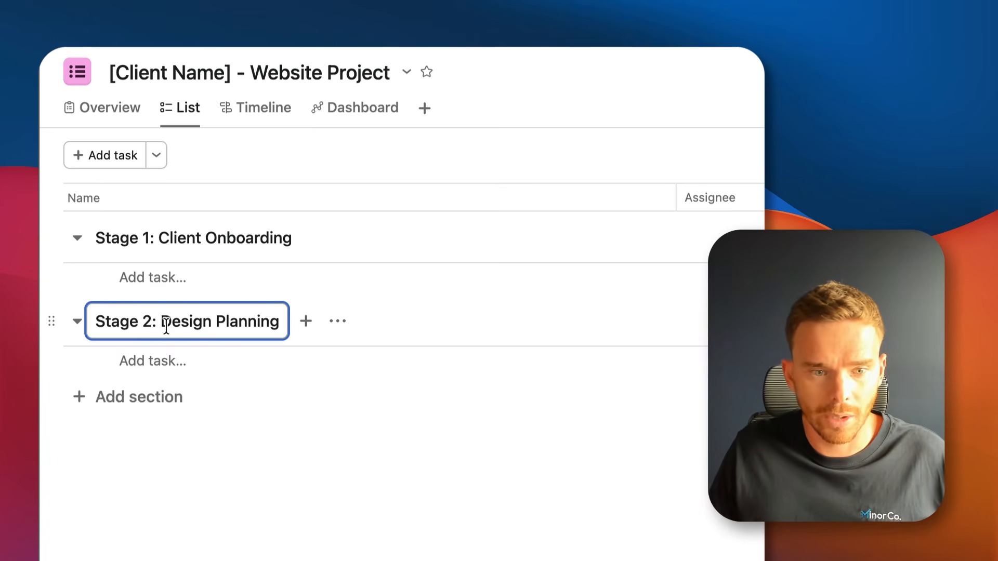
pyautogui.press('Return')
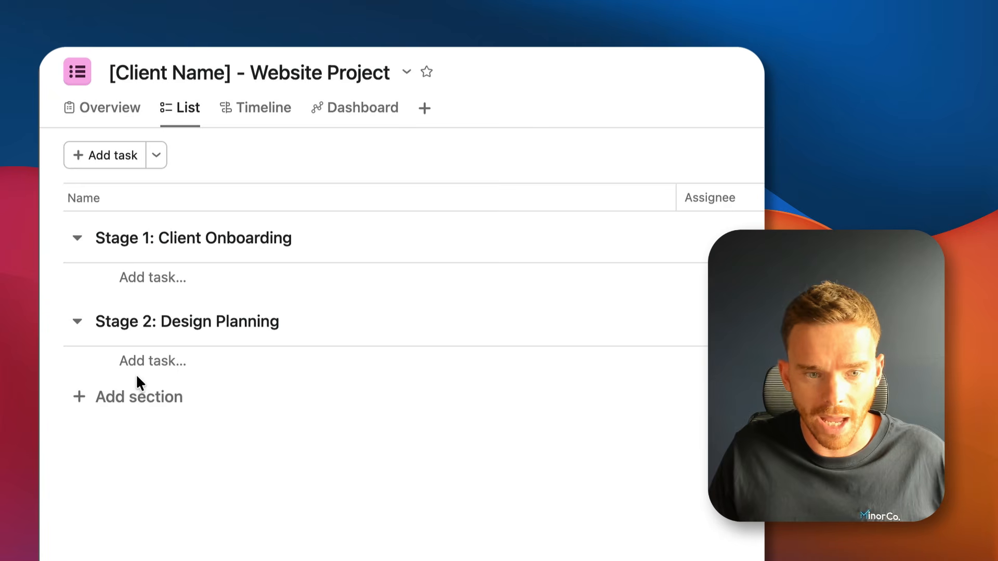
# Add sections 'Stage 3: Web Development' and 'Stage 4: Website Launch', discarding the empty task row.
pyautogui.click(137, 396)
pyautogui.write('Stage 3')
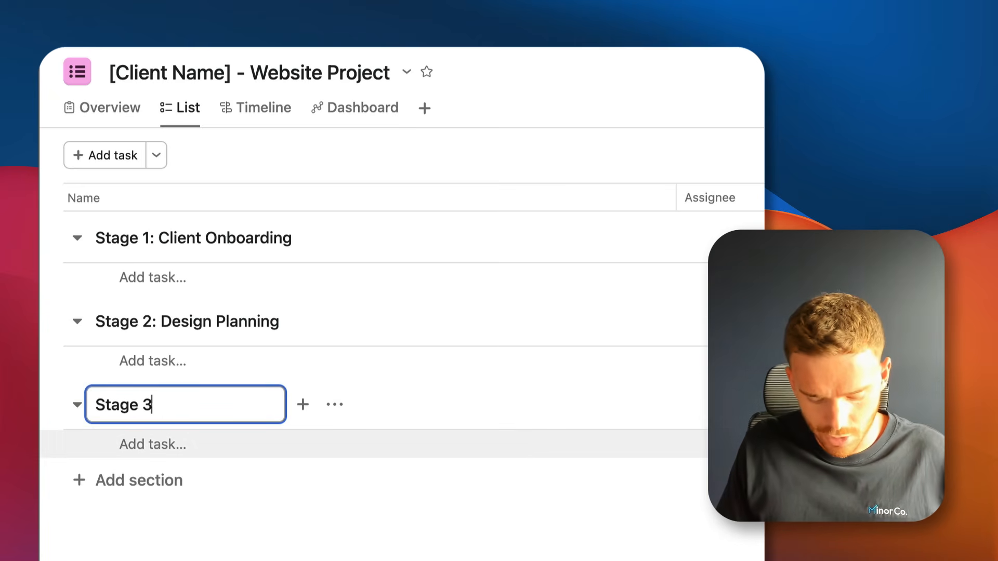
pyautogui.write(': Web Development')
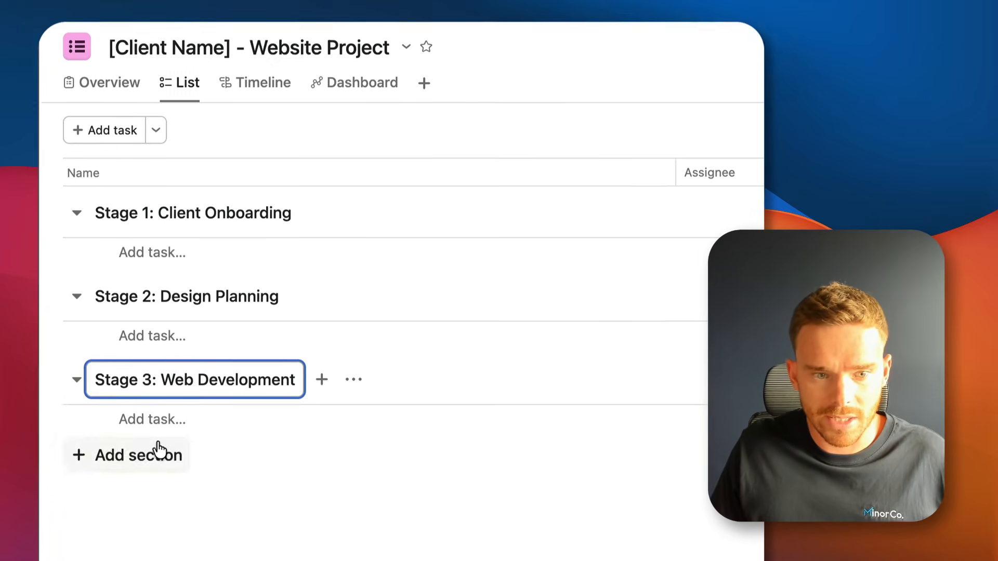
pyautogui.click(158, 450)
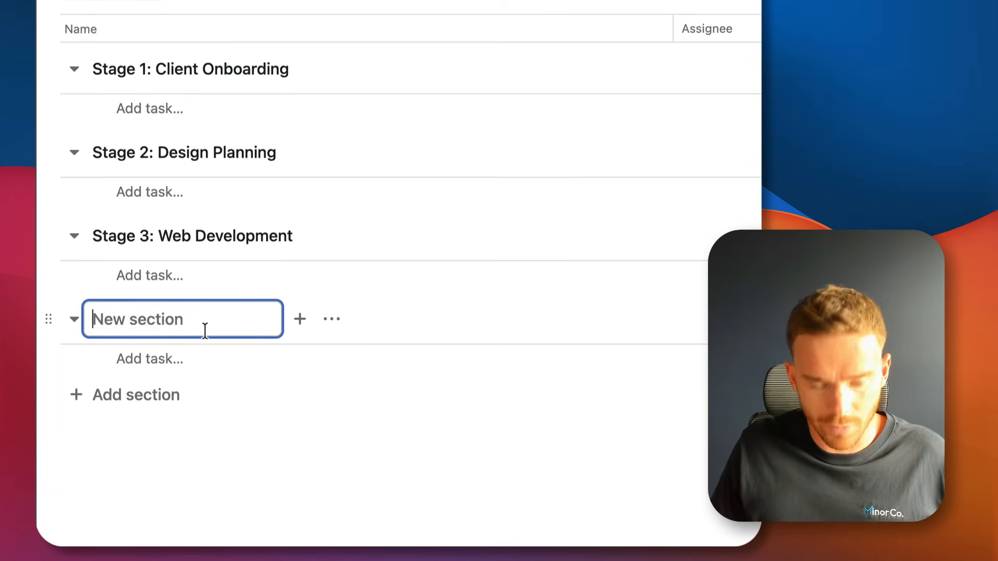
pyautogui.write('Stage 4: ')
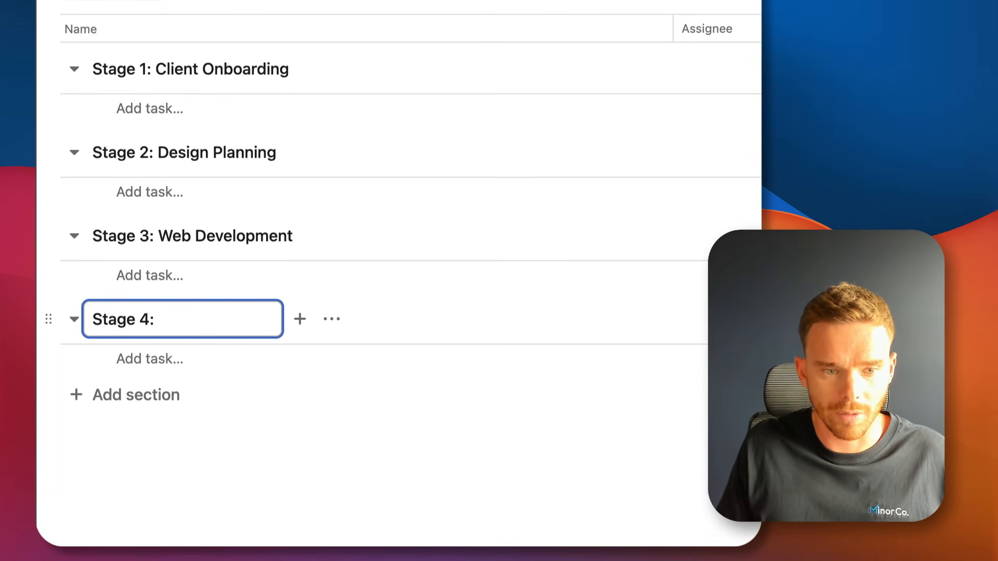
pyautogui.write('Website Luna')
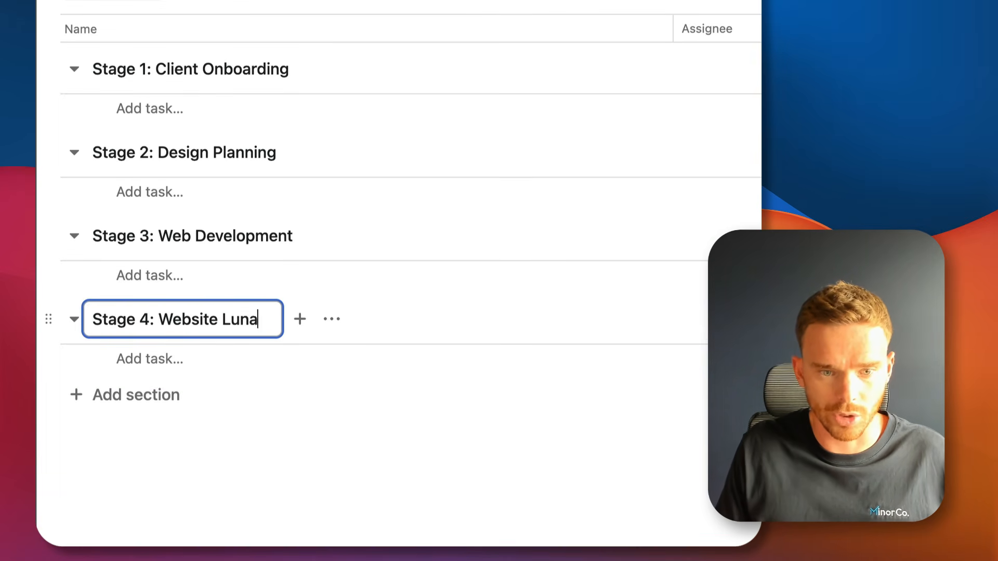
pyautogui.write('c')
pyautogui.press('BackSpace')
pyautogui.press('BackSpace')
pyautogui.press('BackSpace')
pyautogui.press('BackSpace')
pyautogui.write('auyn')
pyautogui.press('BackSpace')
pyautogui.press('BackSpace')
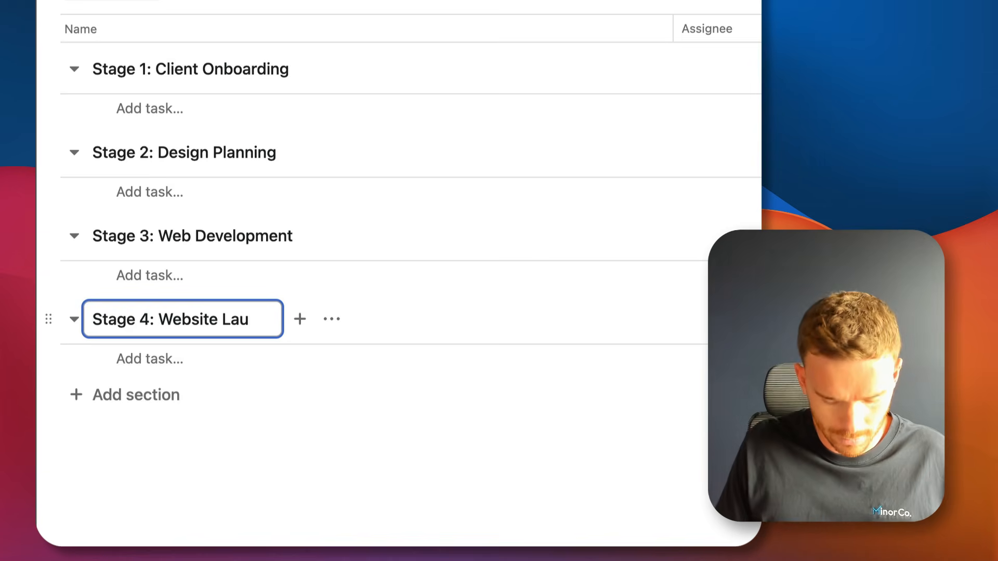
pyautogui.write('nch')
pyautogui.press('Return')
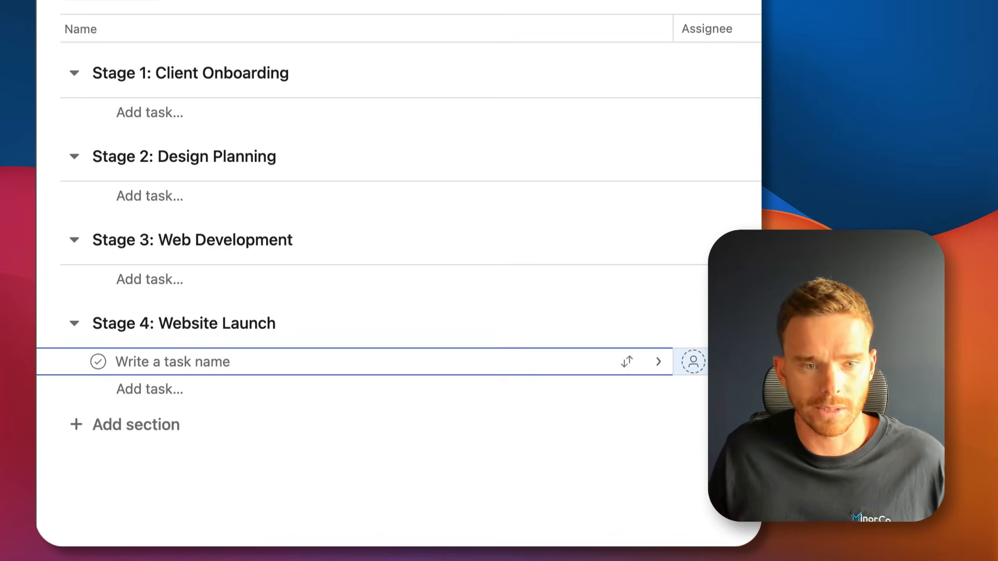
pyautogui.click(318, 437)
# Add tasks 'Provide brand assets' and 'Provide login credentials to existing website' under Stage 1.
pyautogui.click(149, 113)
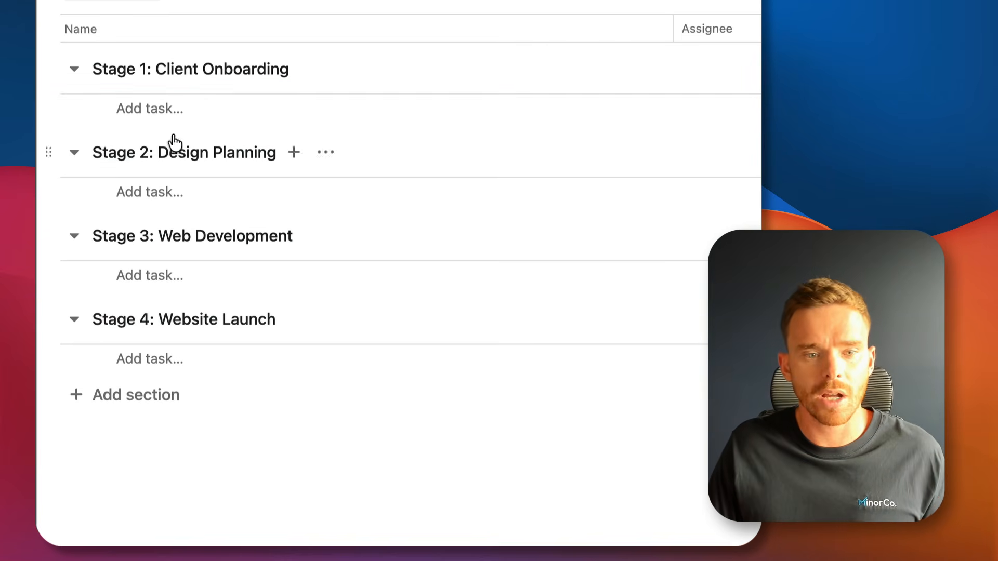
pyautogui.click(169, 109)
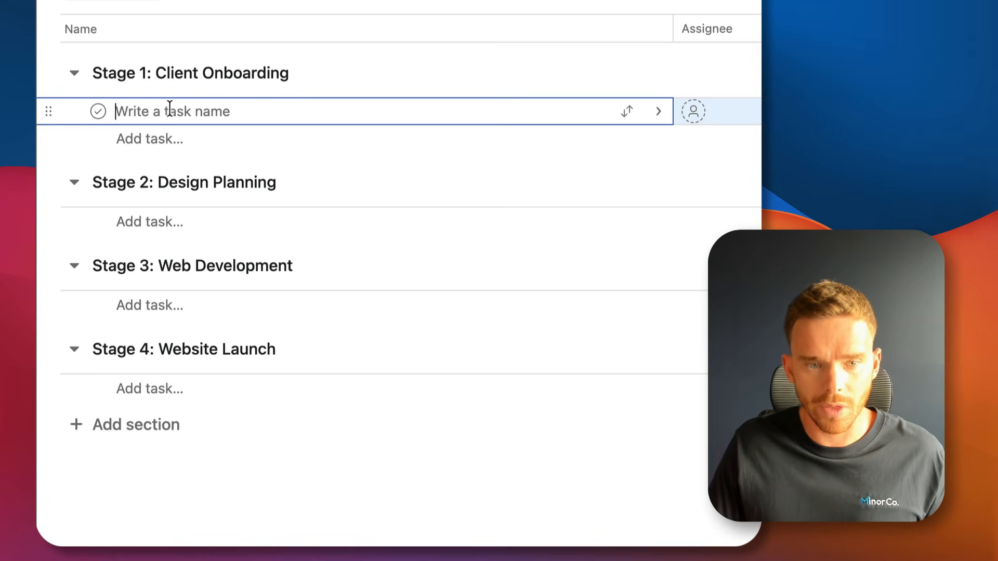
pyautogui.write('pro')
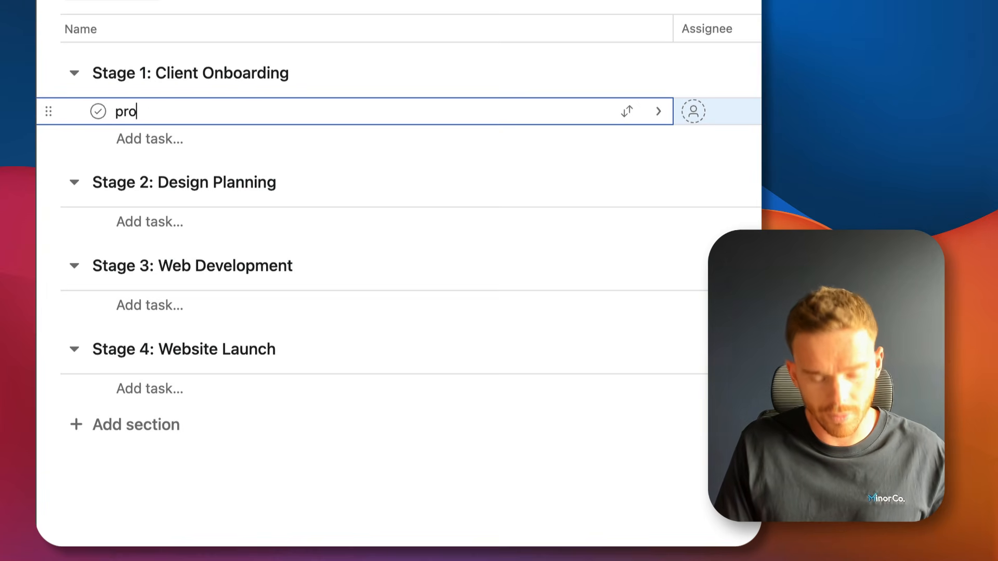
pyautogui.press('BackSpace')
pyautogui.press('BackSpace')
pyautogui.press('BackSpace')
pyautogui.write('Provide bran')
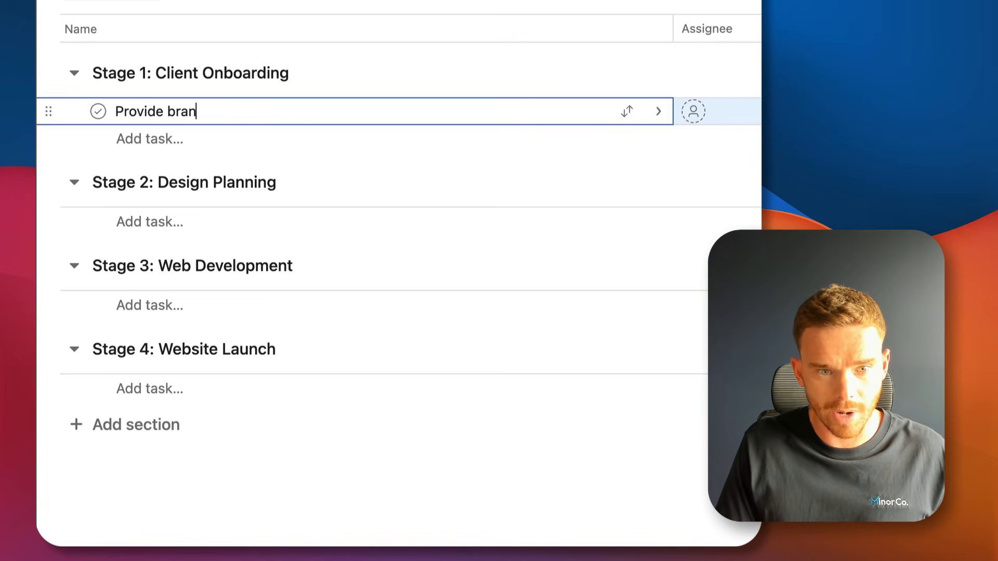
pyautogui.write('d assets')
pyautogui.press('Return')
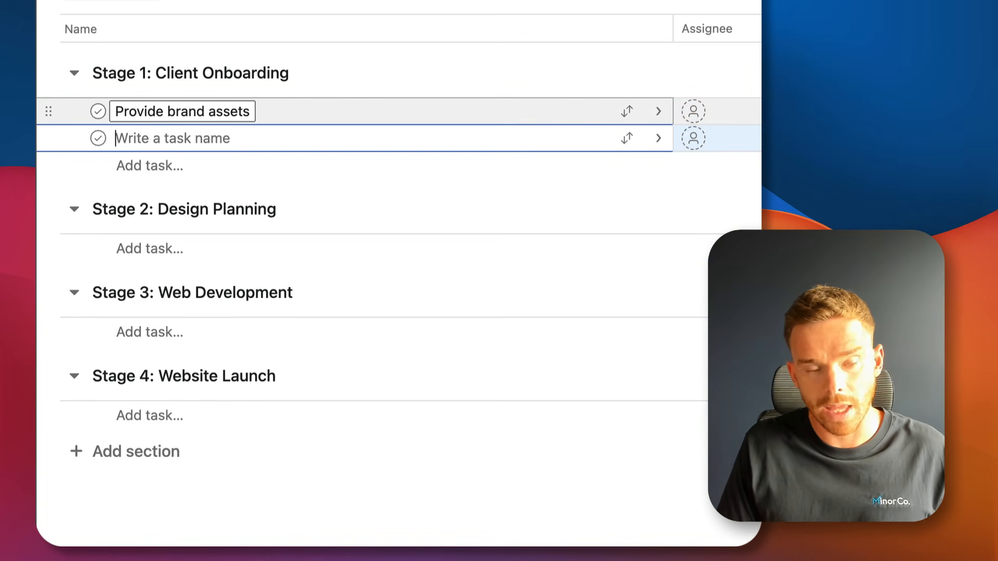
pyautogui.write('provid')
pyautogui.press('BackSpace')
pyautogui.press('BackSpace')
pyautogui.press('BackSpace')
pyautogui.press('BackSpace')
pyautogui.press('BackSpace')
pyautogui.press('BackSpace')
pyautogui.write('Prov')
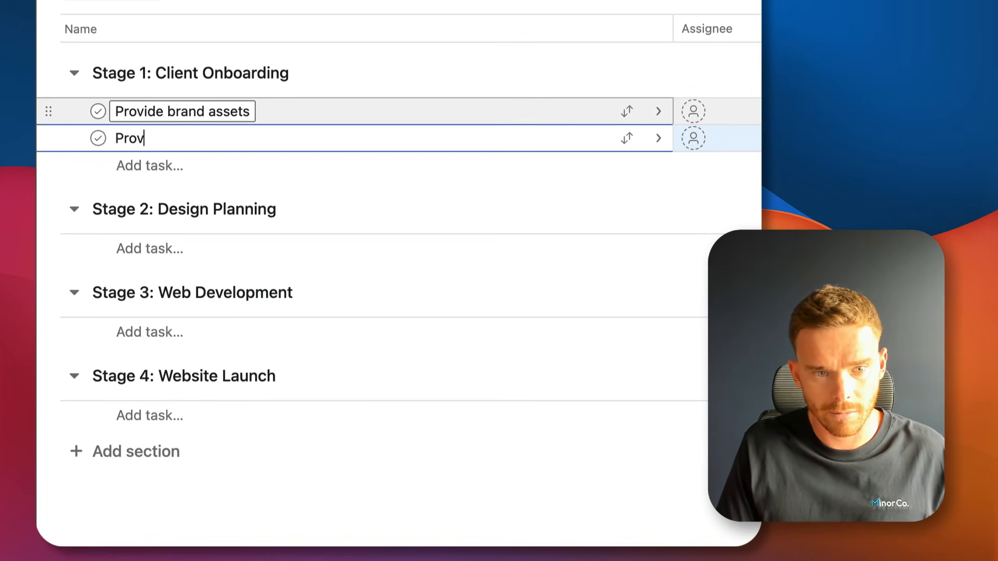
pyautogui.write('ide login credent')
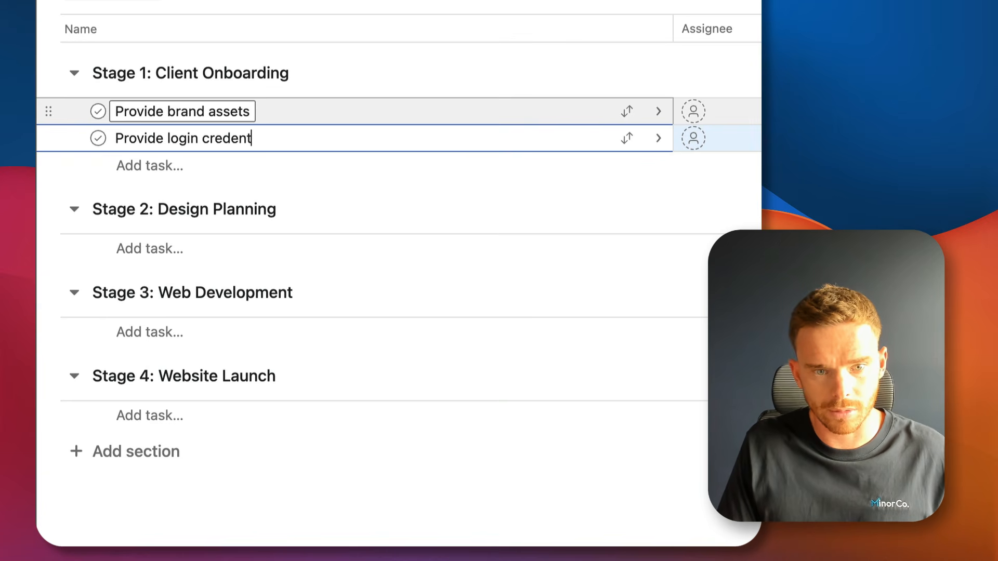
pyautogui.write('ials to exi')
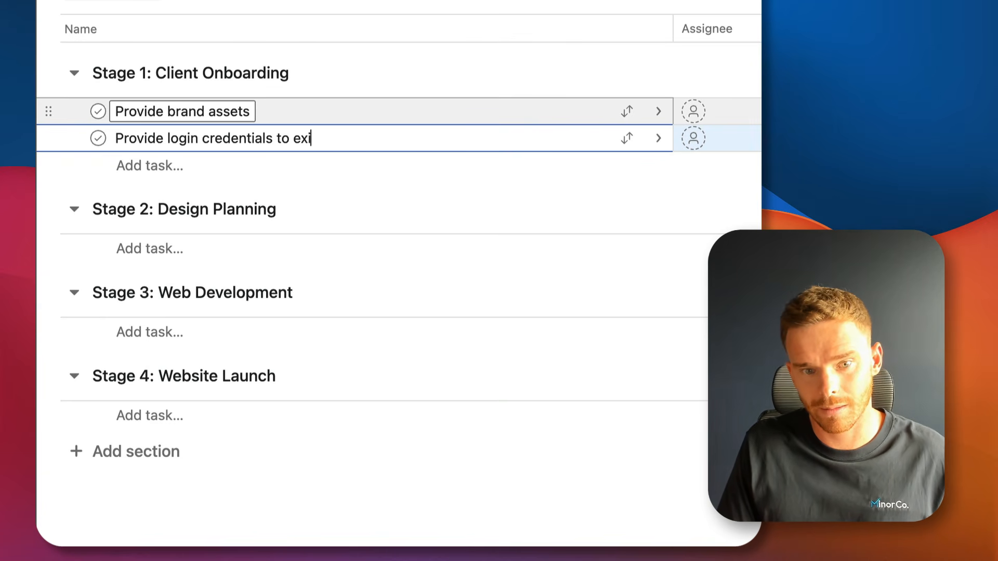
pyautogui.write('sting websiet')
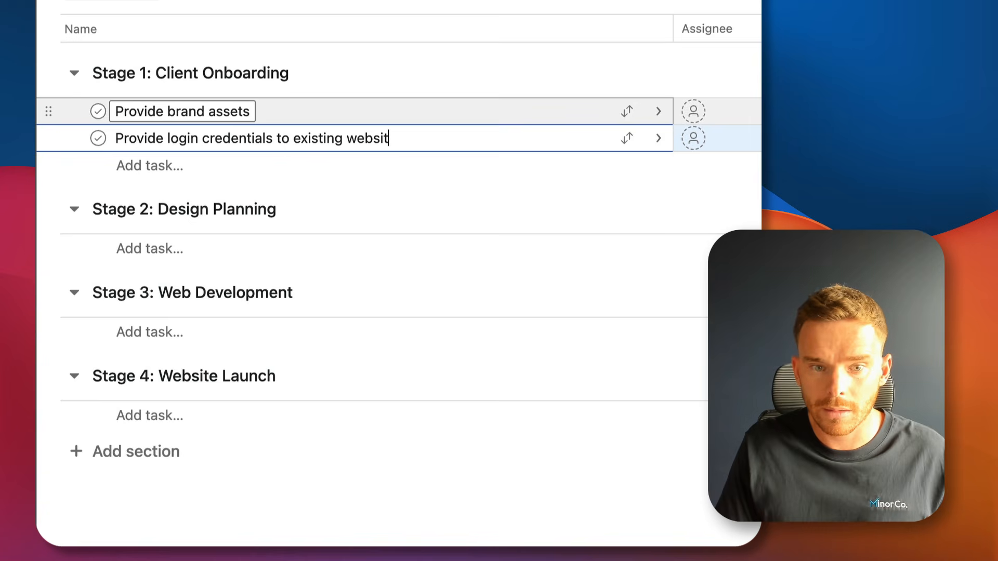
pyautogui.write('e')
pyautogui.press('Return')
# Add 'Complete onboarding survey' and 'Book kickoff meeting', then begin 'Set up project goals in Asana'.
pyautogui.write('Compl')
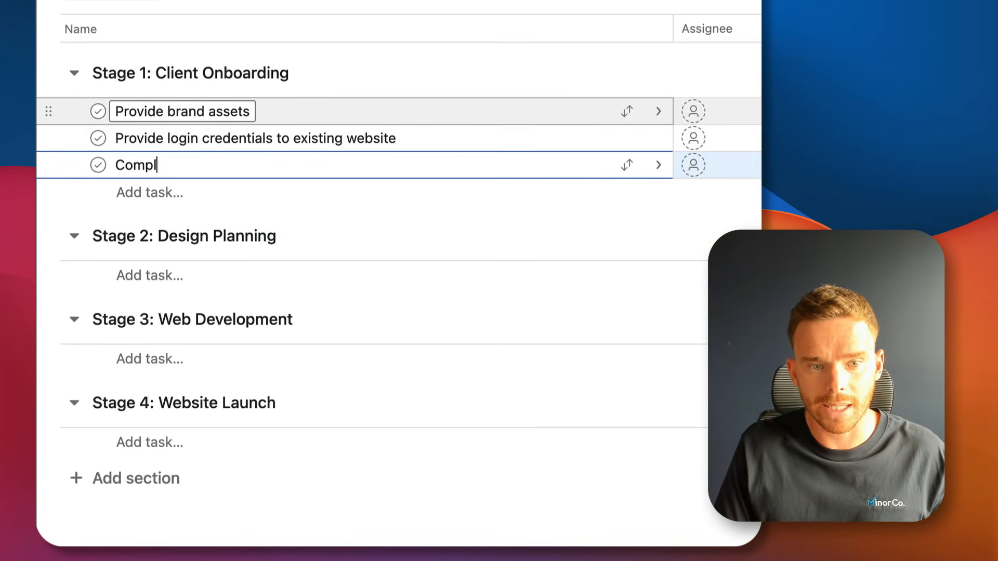
pyautogui.write('ete onn')
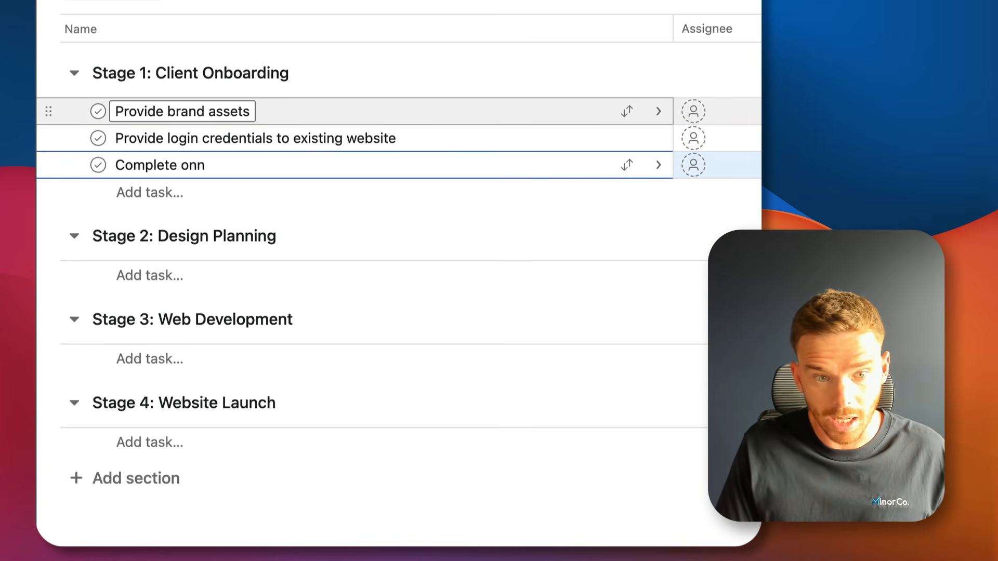
pyautogui.press('BackSpace')
pyautogui.write('boarding survey')
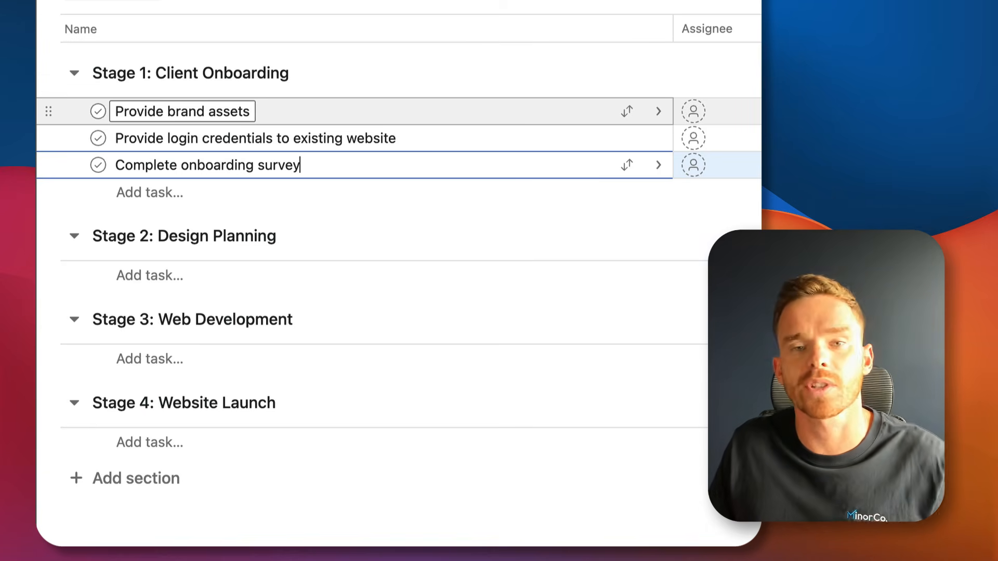
pyautogui.click(288, 199)
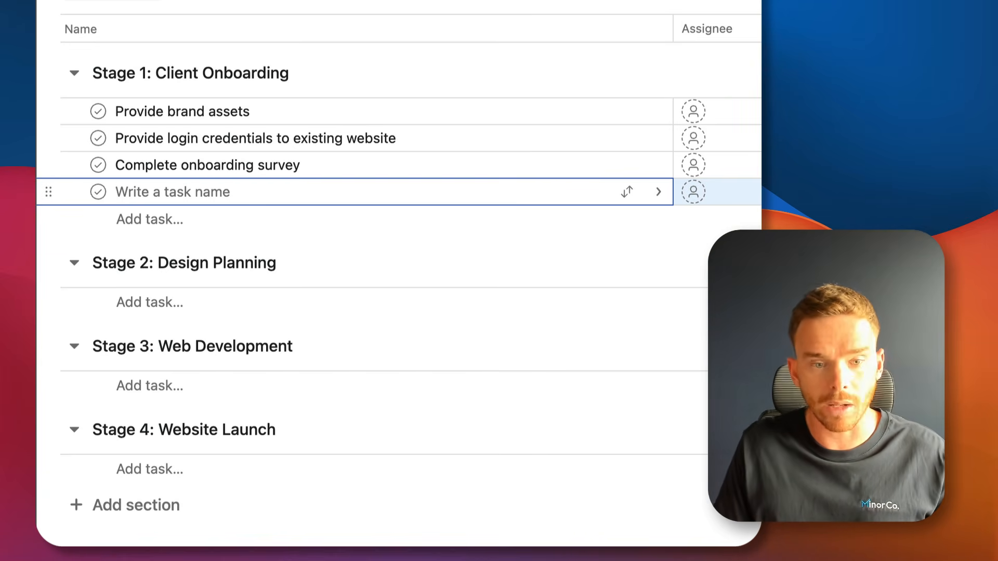
pyautogui.write('Book kickoff mee')
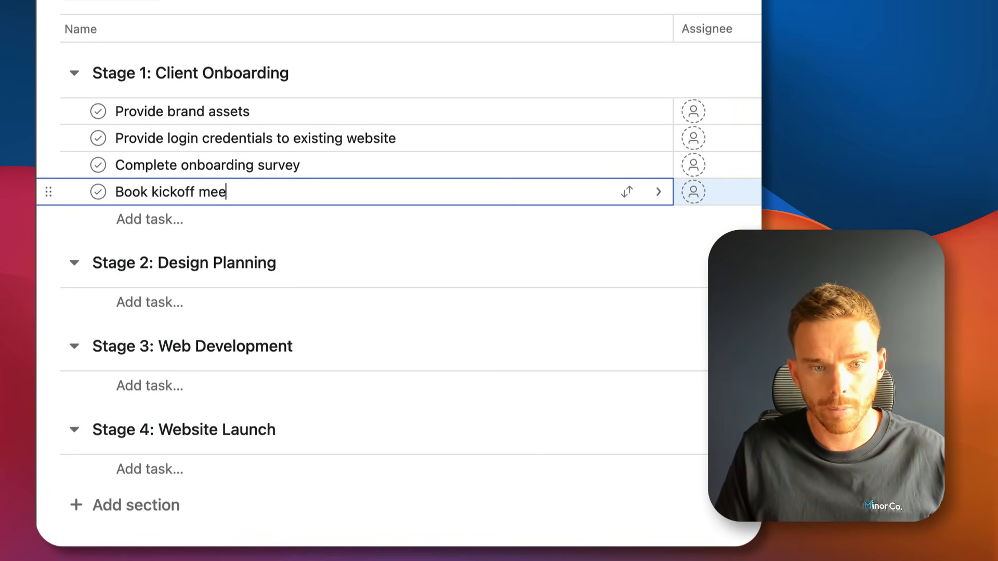
pyautogui.write('ting')
pyautogui.press('Return')
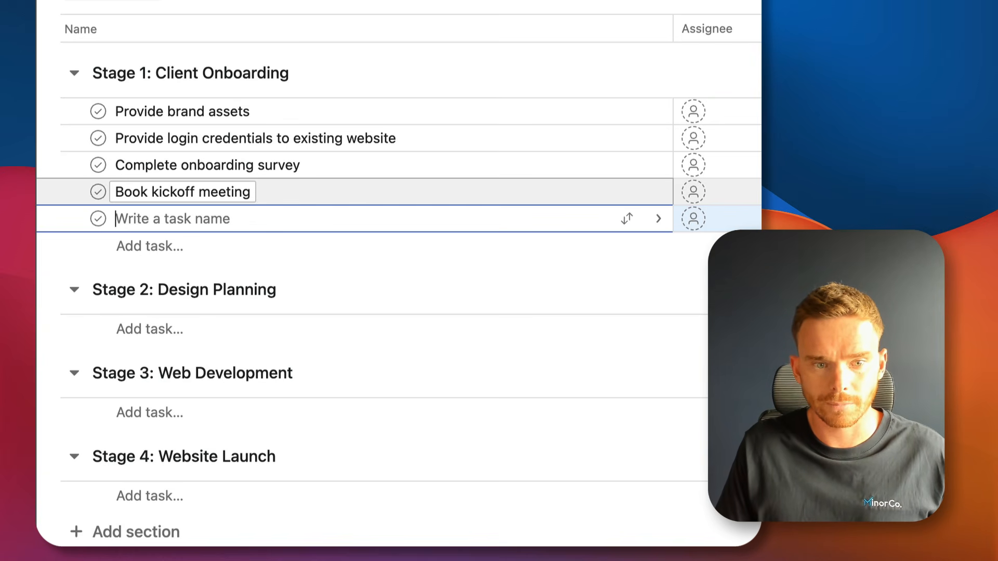
pyautogui.write('Set up project goals ')
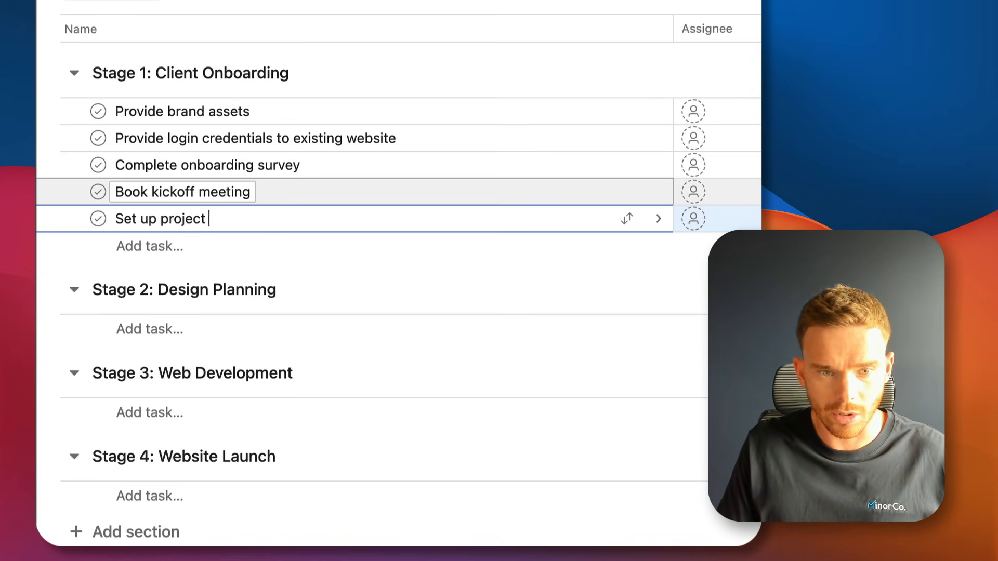
pyautogui.write('in Asana')
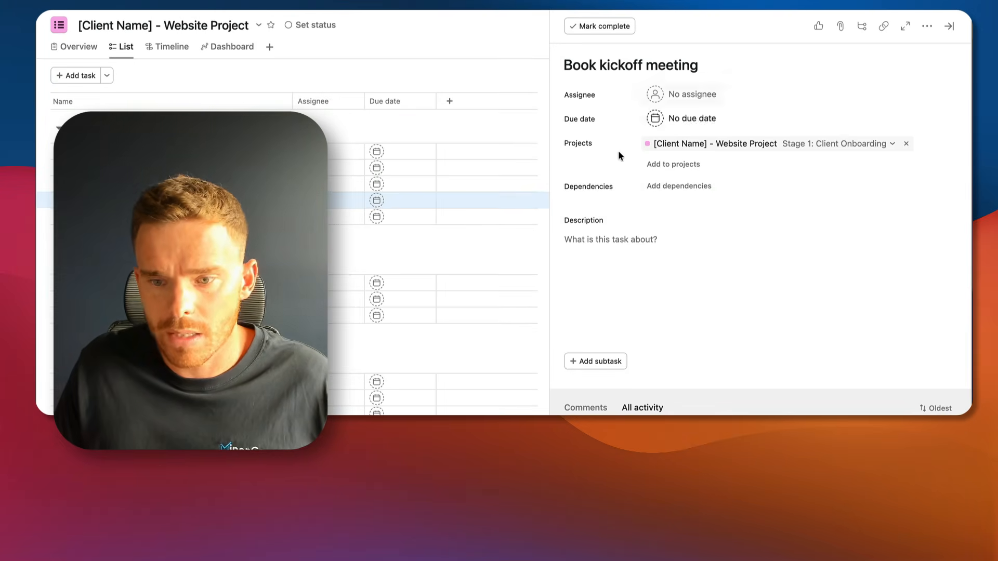
# Make Book kickoff meeting blocked by Complete onboarding survey, keeping the Blocked by type.
pyautogui.click(681, 186)
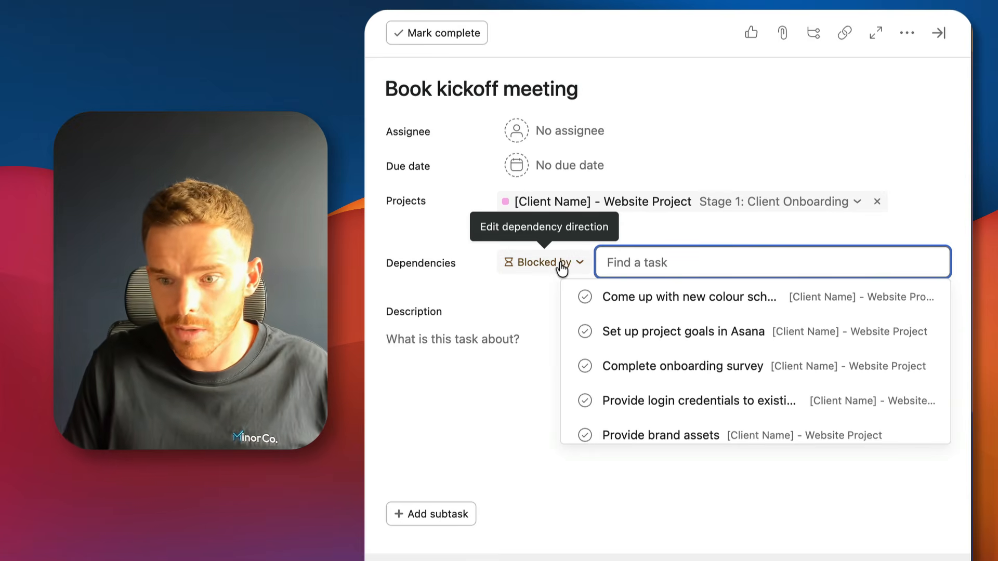
pyautogui.click(665, 370)
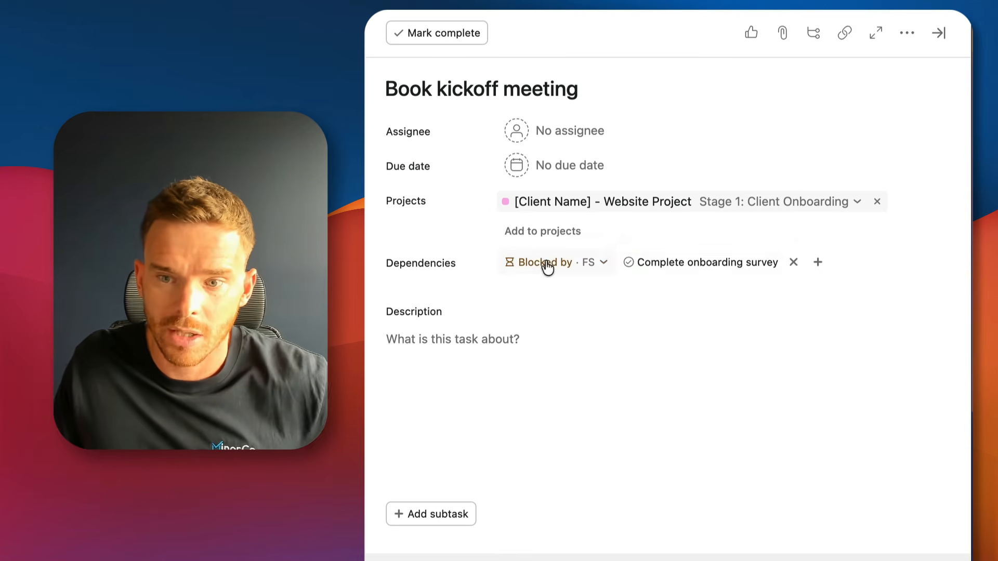
pyautogui.moveTo(390, 89); pyautogui.dragTo(624, 91)
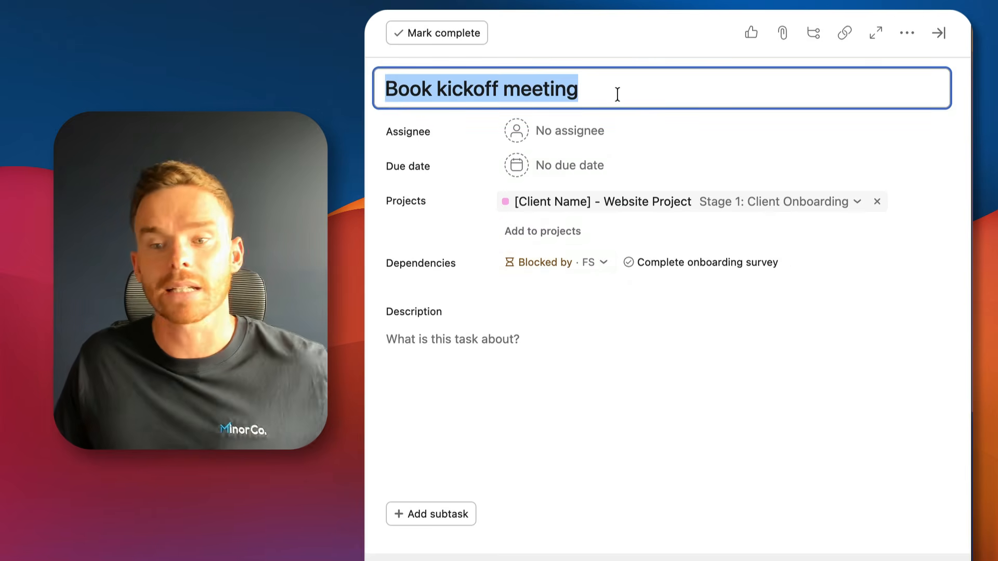
pyautogui.click(545, 267)
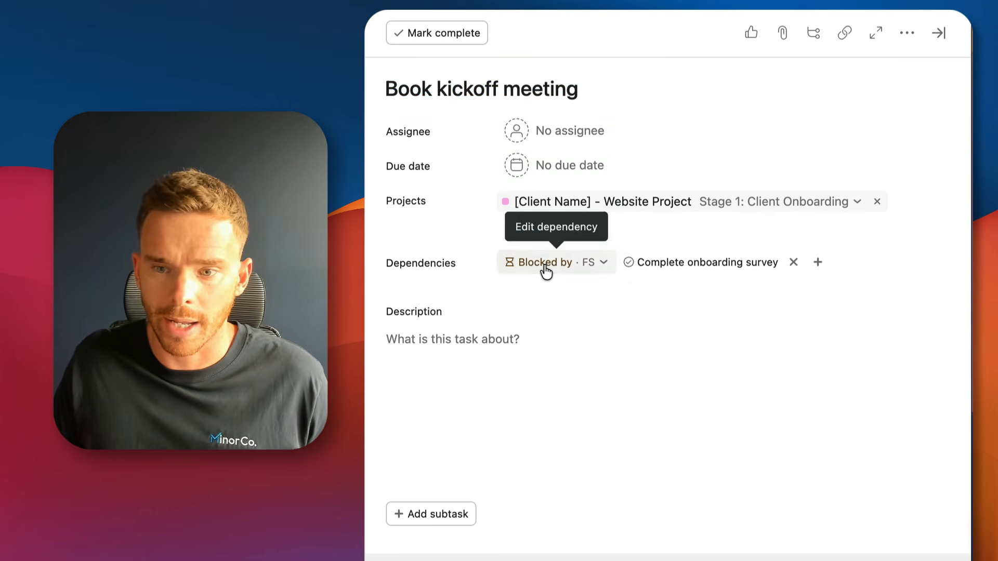
pyautogui.click(545, 268)
pyautogui.click(571, 332)
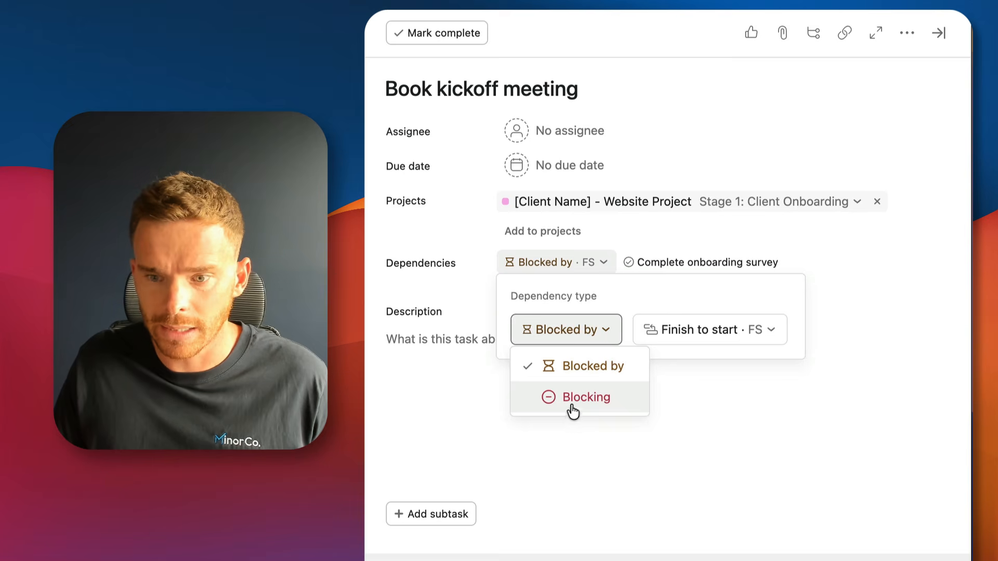
pyautogui.click(492, 287)
pyautogui.doubleClick(599, 266)
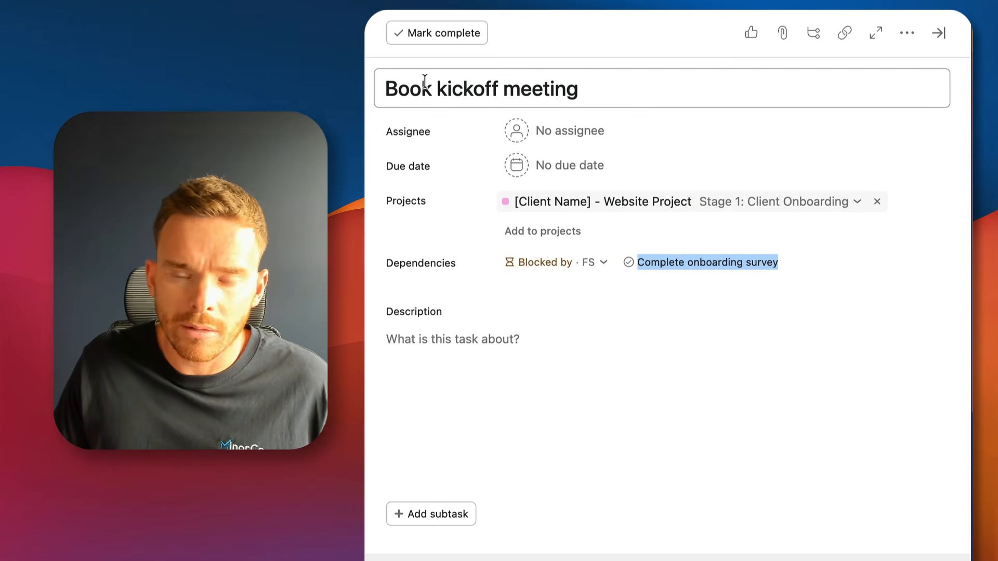
pyautogui.moveTo(392, 84); pyautogui.dragTo(746, 80)
pyautogui.click(745, 80)
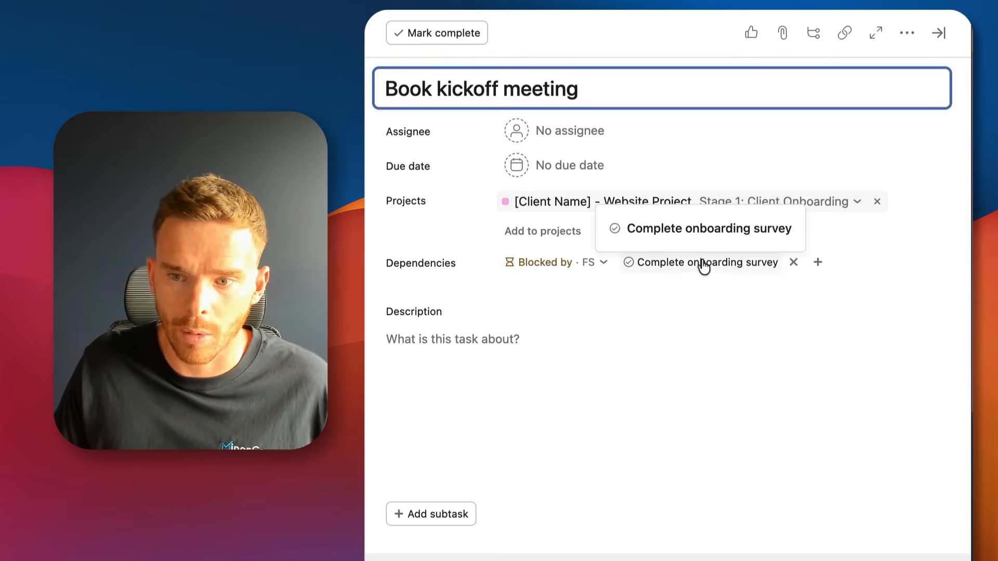
# Add Provide login credentials and Provide brand assets as further blockers of Book kickoff meeting.
pyautogui.click(814, 262)
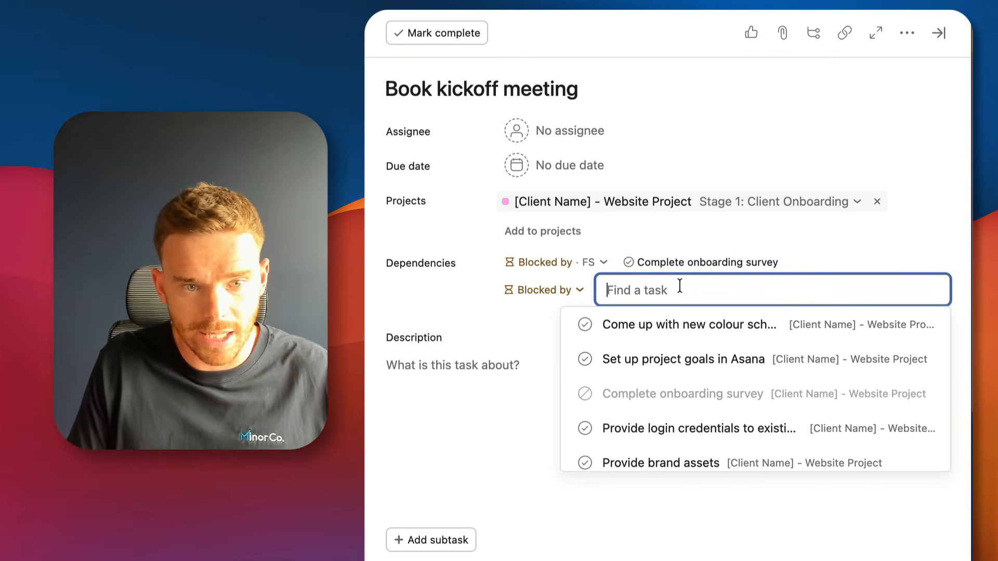
pyautogui.write('provide')
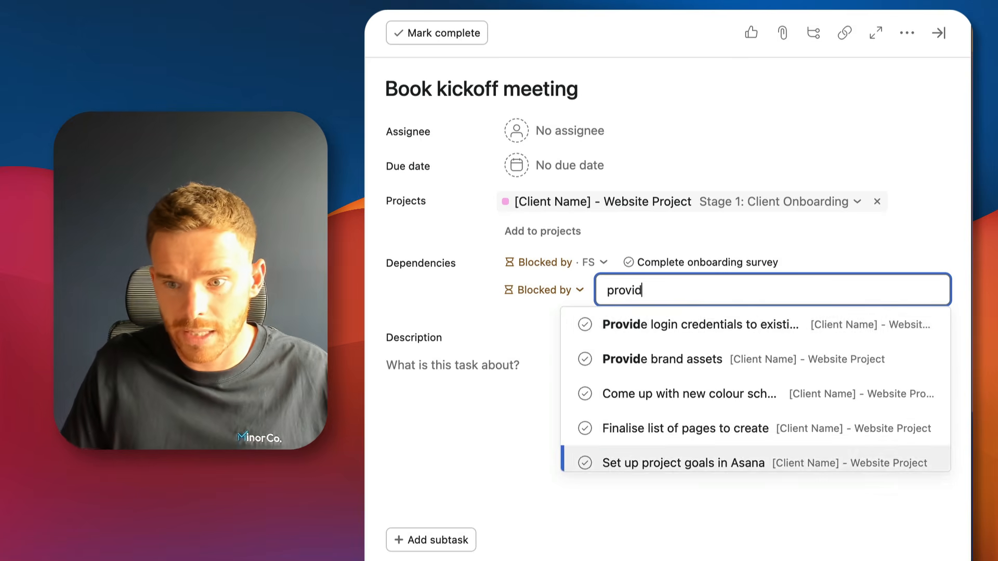
pyautogui.click(687, 325)
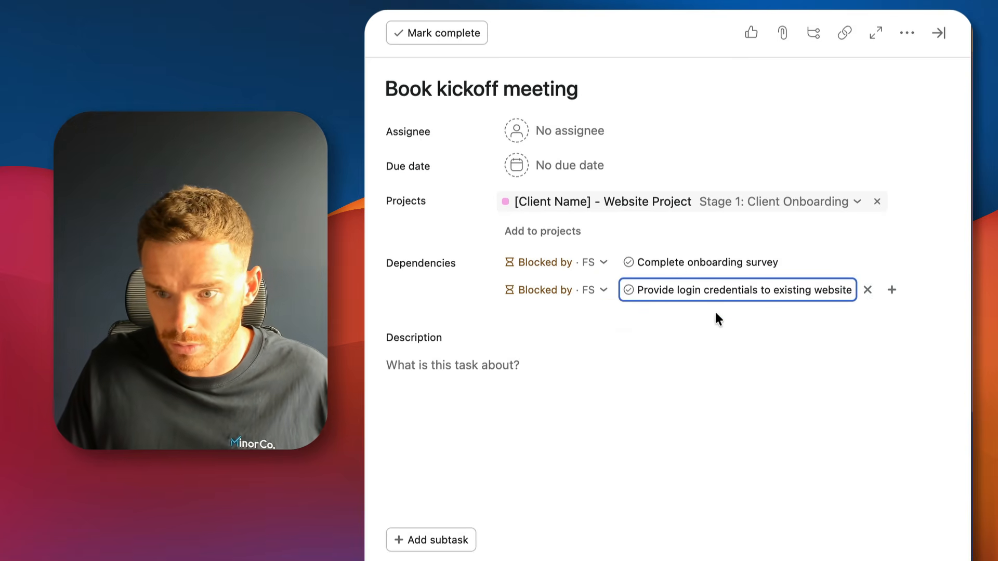
pyautogui.click(862, 290)
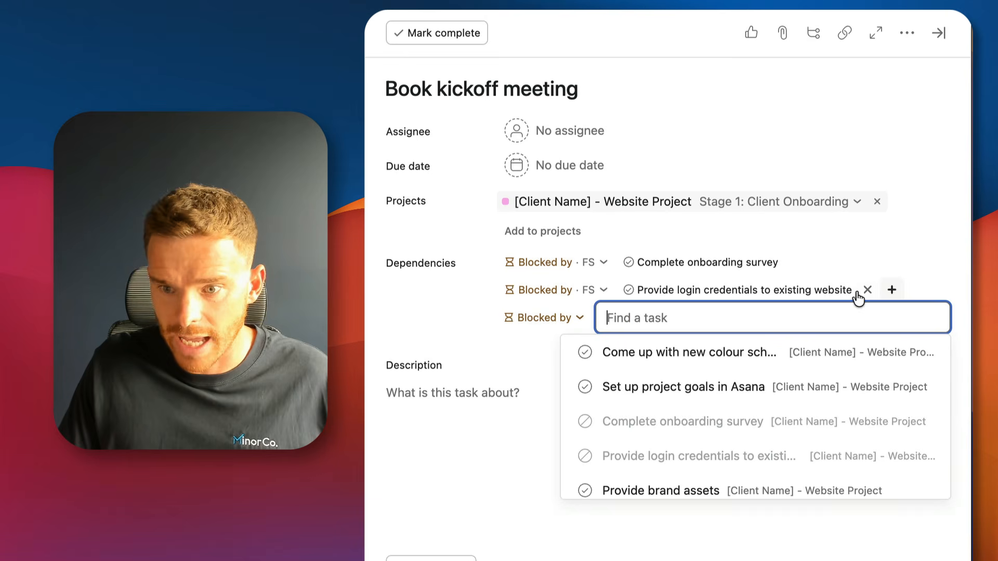
pyautogui.click(731, 490)
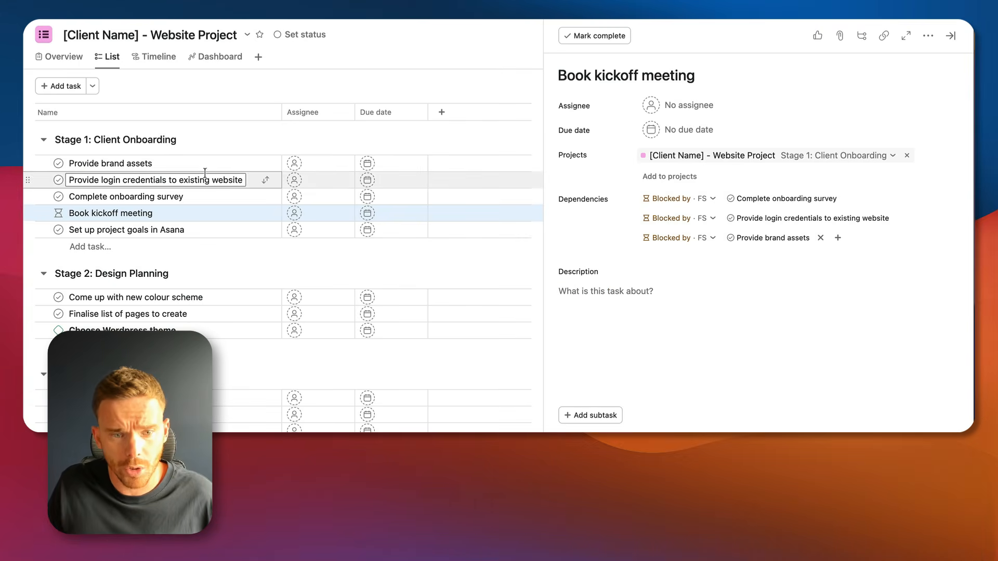
# Edit Provide brand assets' description to list logo pack, brand guidelines, product photos and team headshots.
pyautogui.click(196, 162)
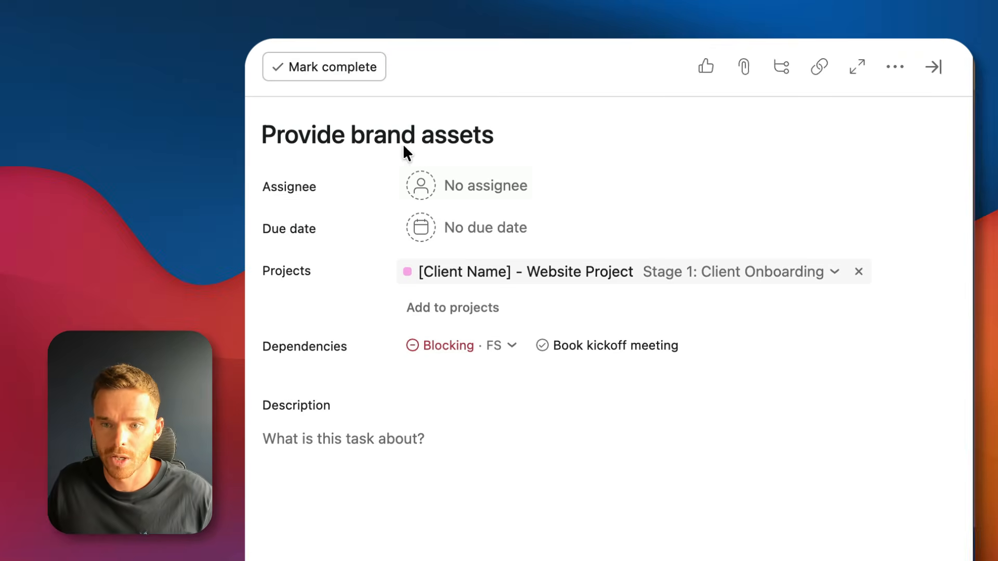
pyautogui.moveTo(560, 72); pyautogui.dragTo(712, 72)
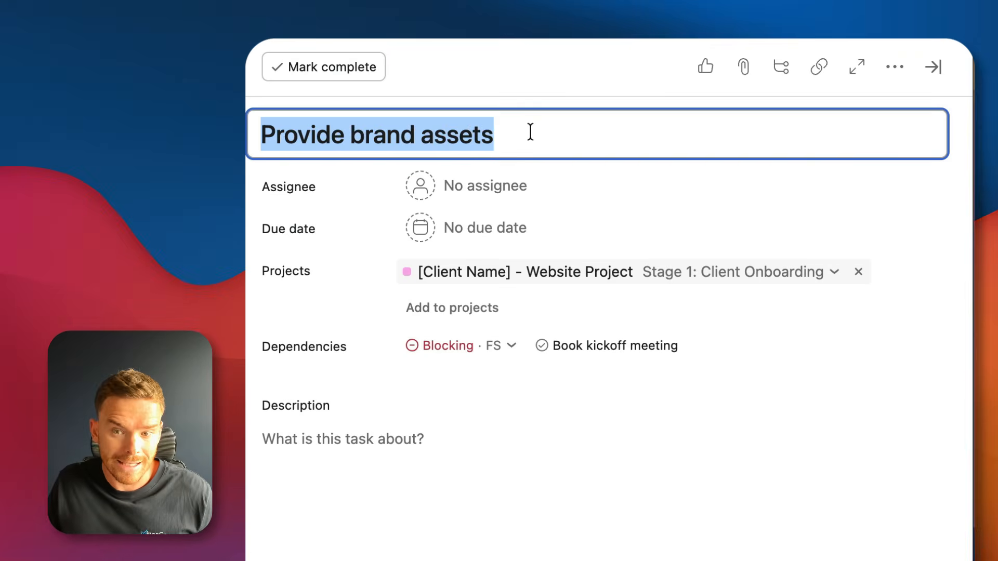
pyautogui.click(448, 348)
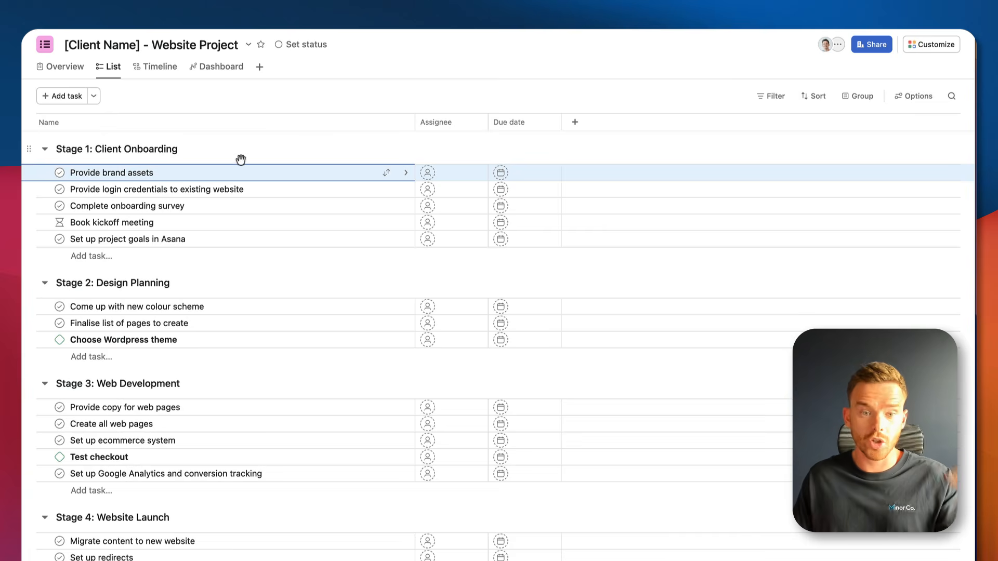
pyautogui.click(293, 175)
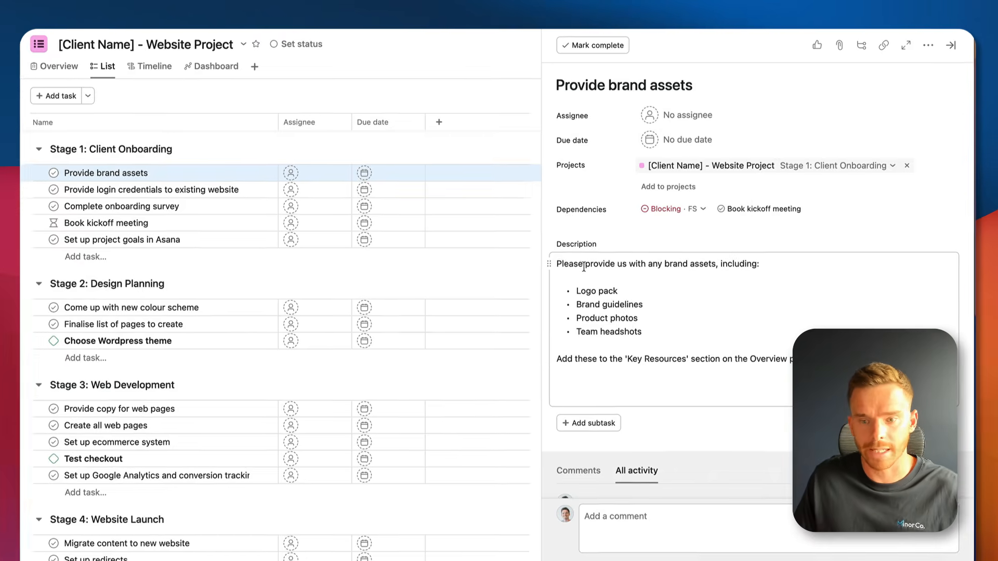
pyautogui.moveTo(584, 267); pyautogui.dragTo(665, 378)
pyautogui.click(668, 334)
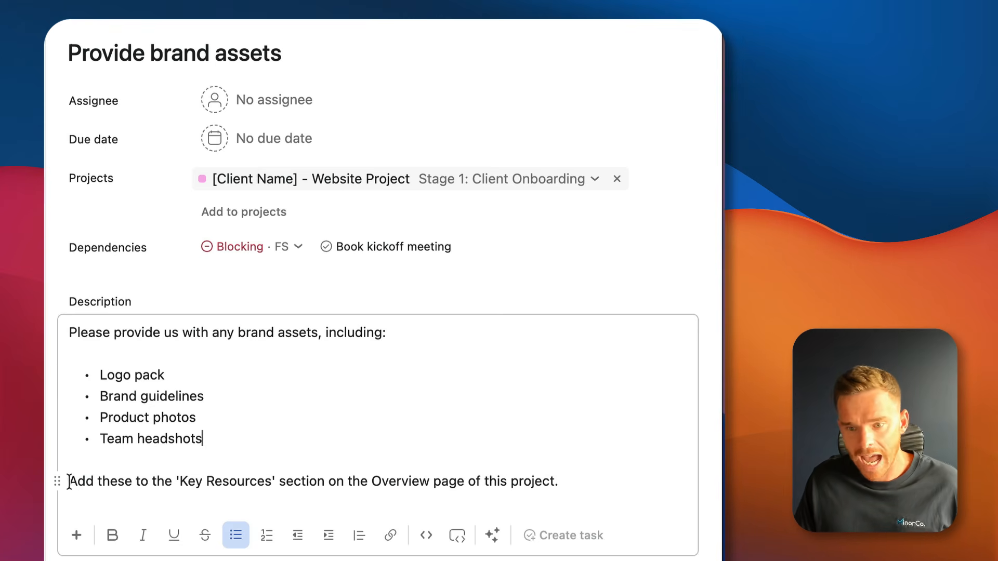
pyautogui.moveTo(69, 482); pyautogui.dragTo(566, 471)
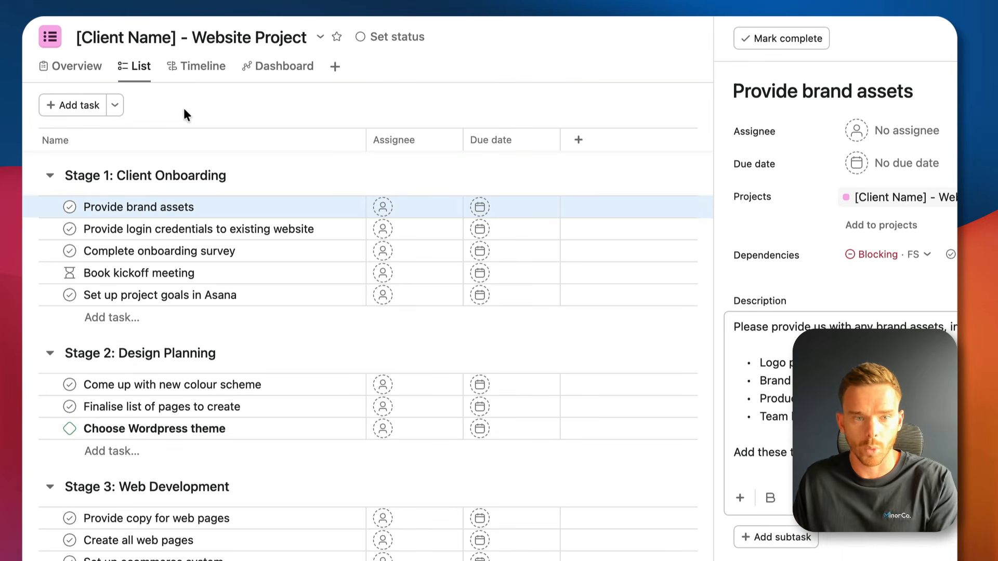
# Upload MinorCo_FullColor.png from the computer as a key resource on the project Overview.
pyautogui.click(76, 78)
pyautogui.scroll(-15, 256, 263)
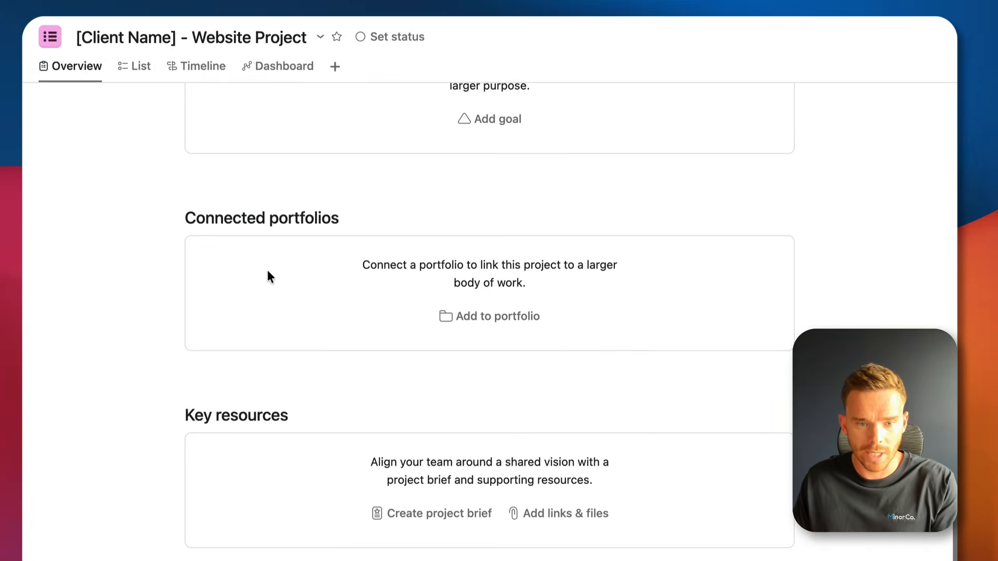
pyautogui.click(563, 515)
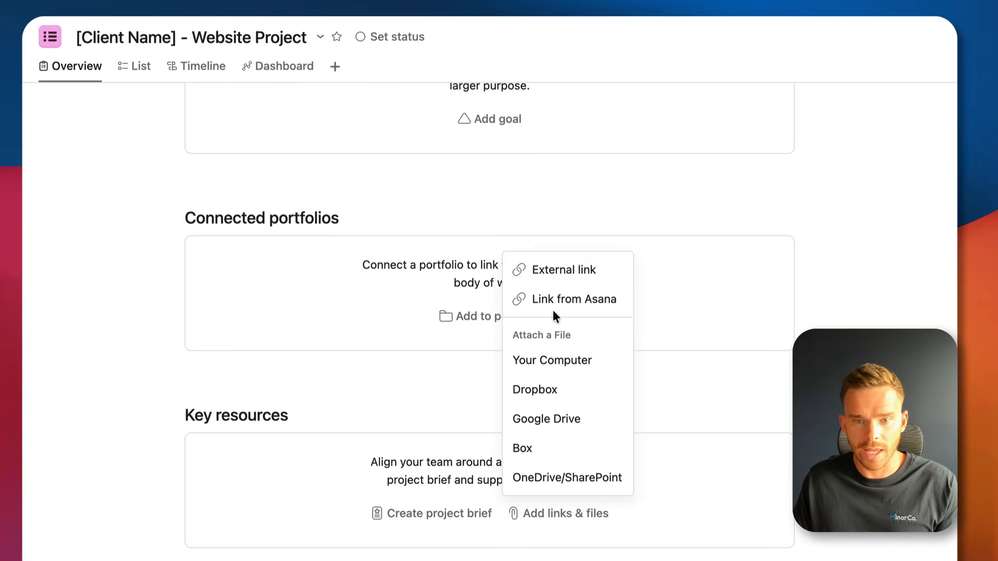
pyautogui.click(563, 359)
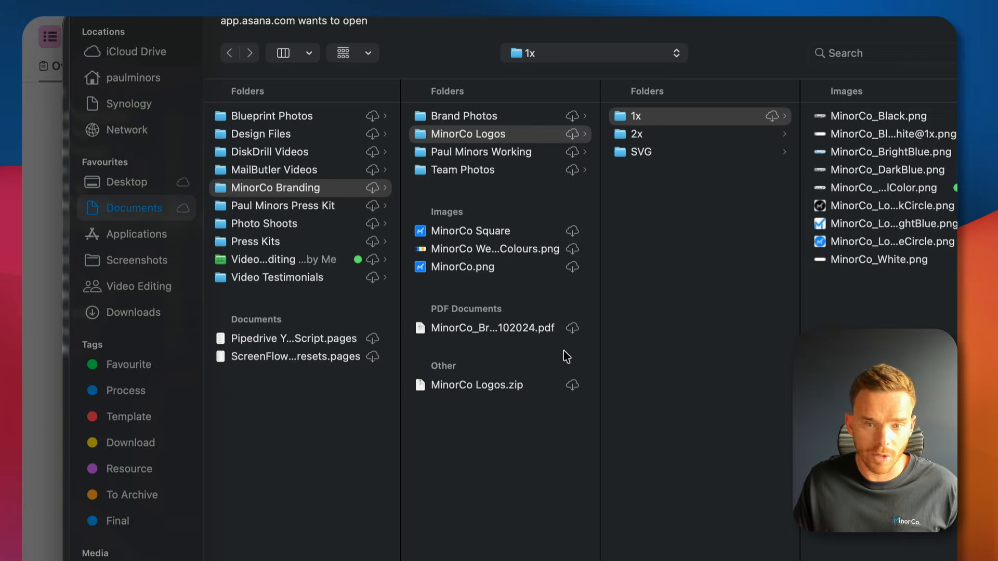
pyautogui.click(880, 188)
pyautogui.press('Return')
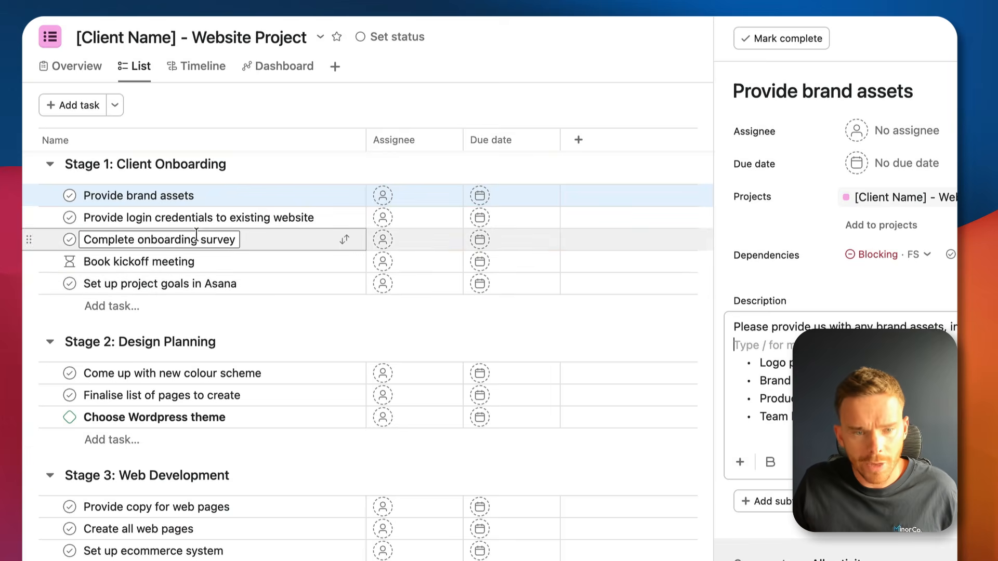
# Open and then close the Complete onboarding survey task's details.
pyautogui.click(196, 239)
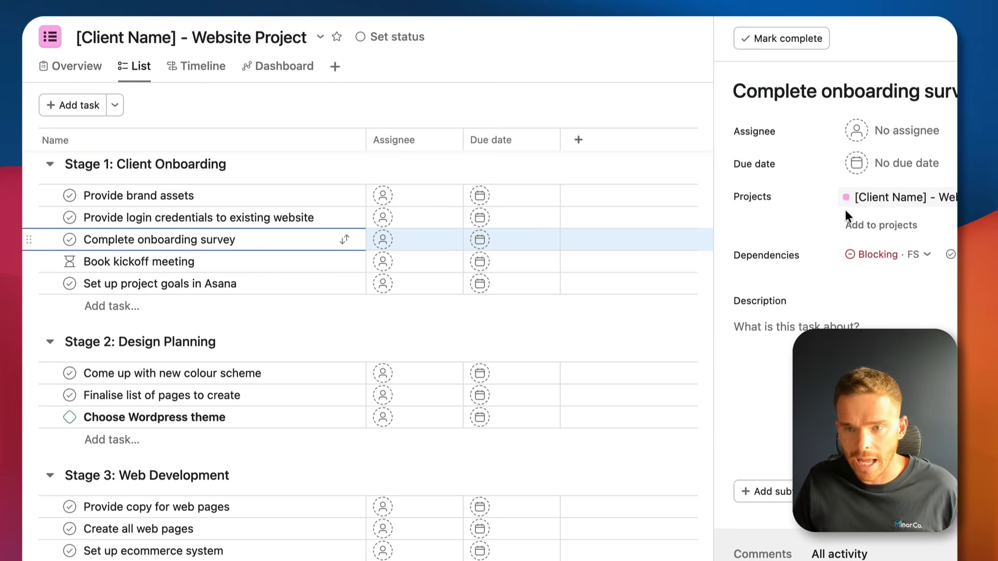
pyautogui.click(950, 42)
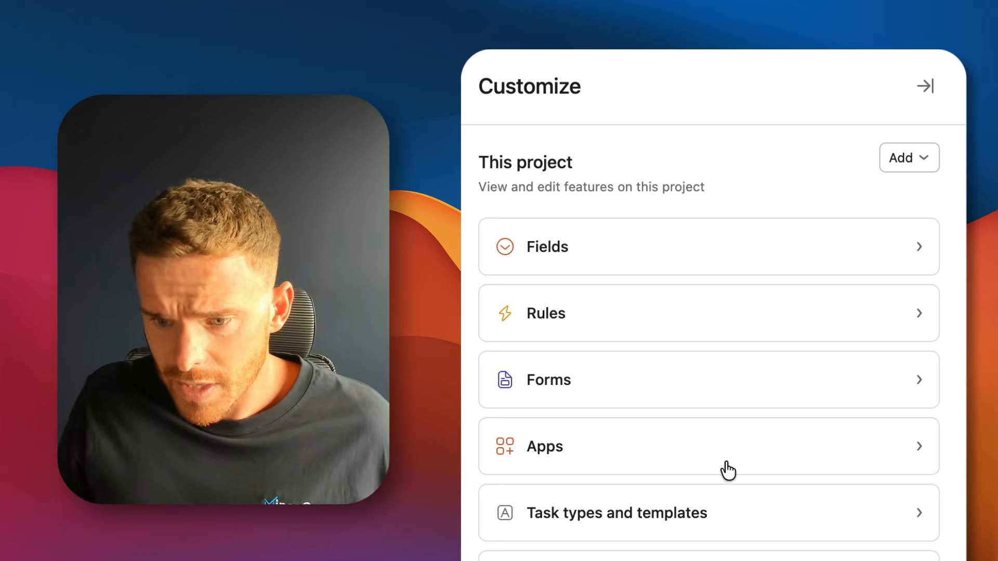
# Add a project form titled 'Client Onboarding Survey' with a description asking about brand and products.
pyautogui.click(619, 388)
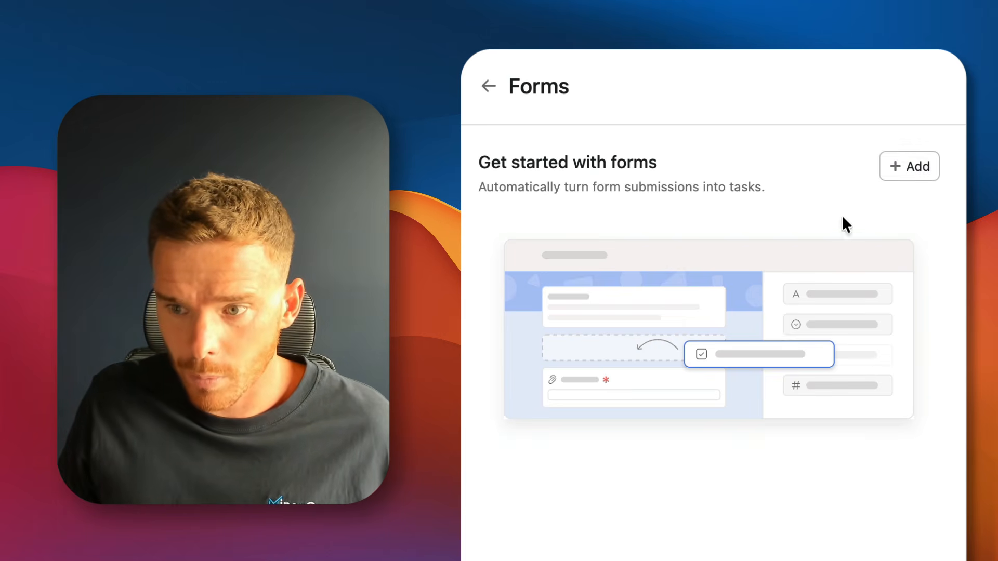
pyautogui.click(907, 167)
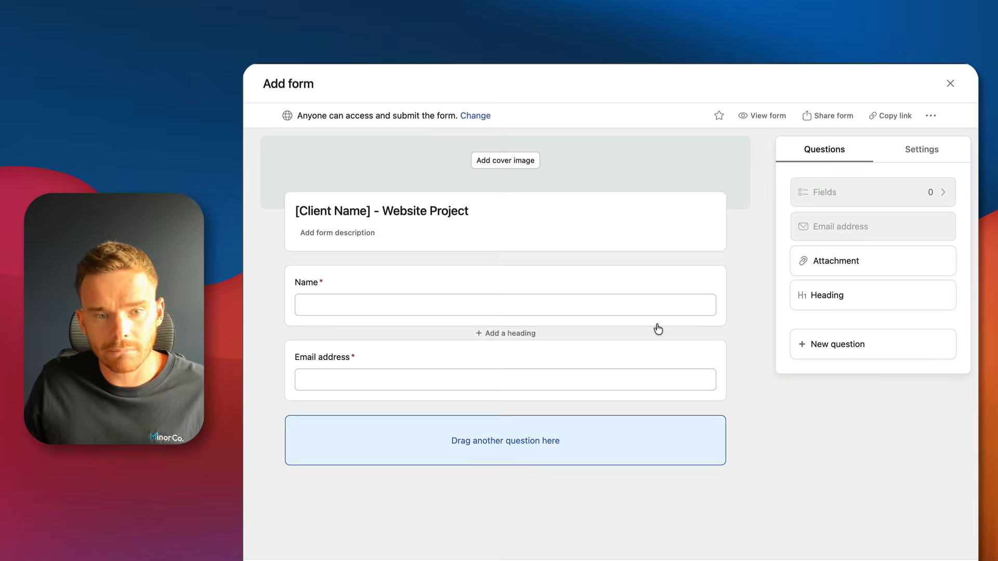
pyautogui.click(381, 209)
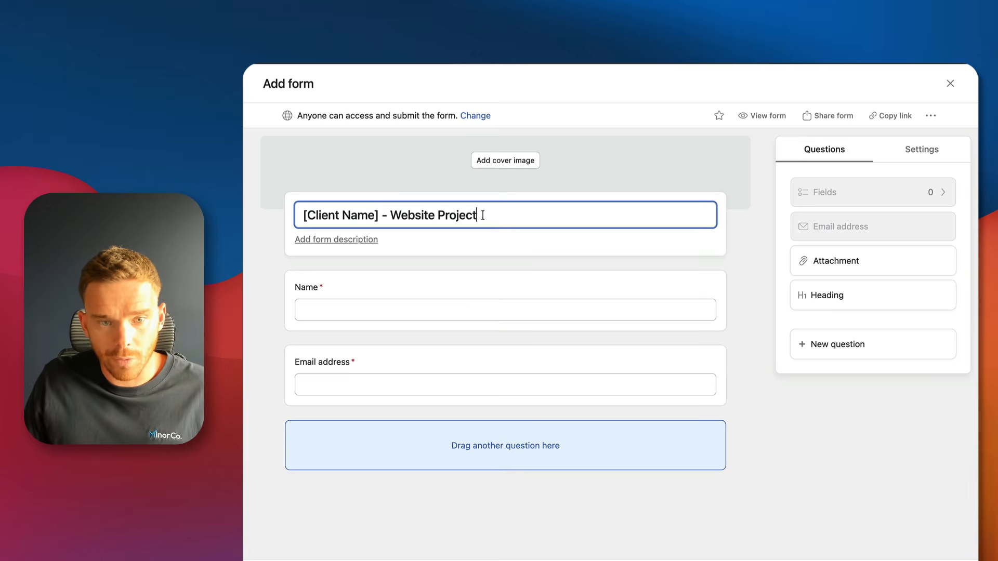
pyautogui.press('super+a')
pyautogui.write('Clie')
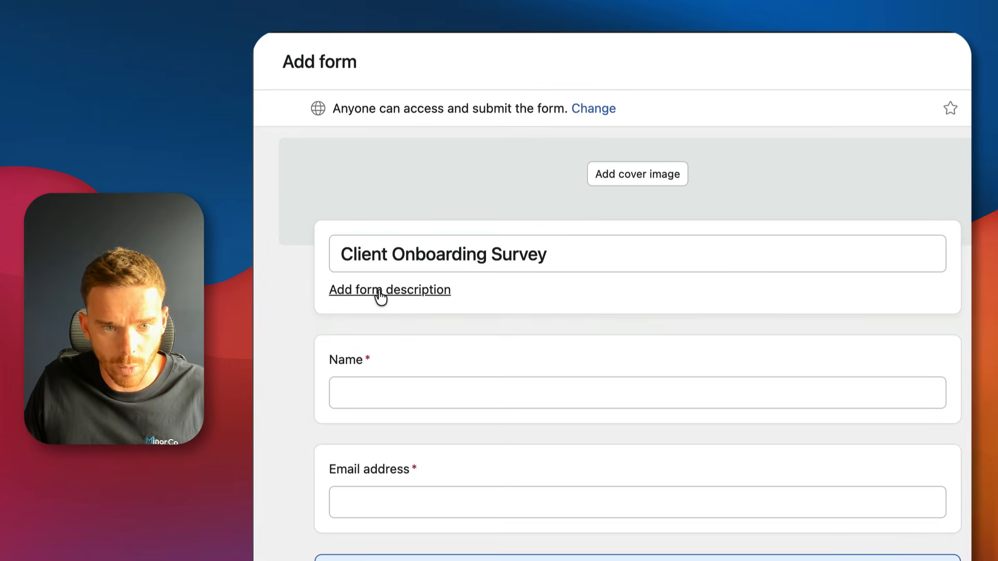
pyautogui.click(328, 240)
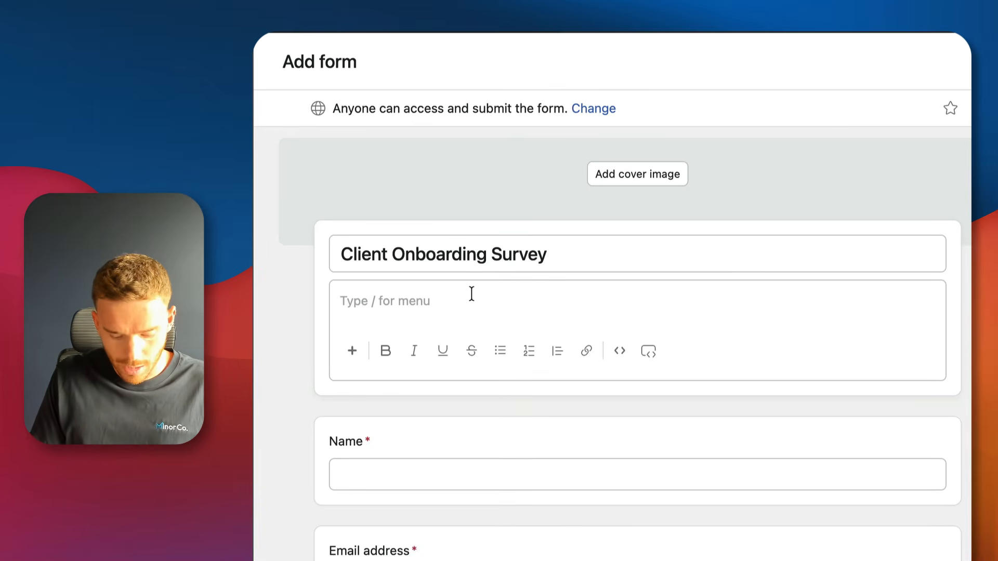
pyautogui.write('P')
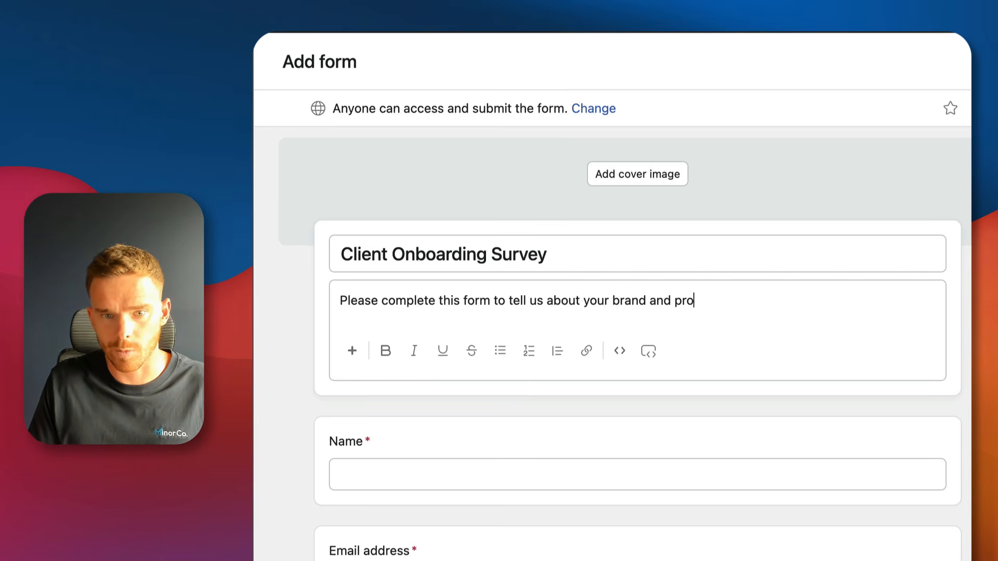
pyautogui.click(966, 406)
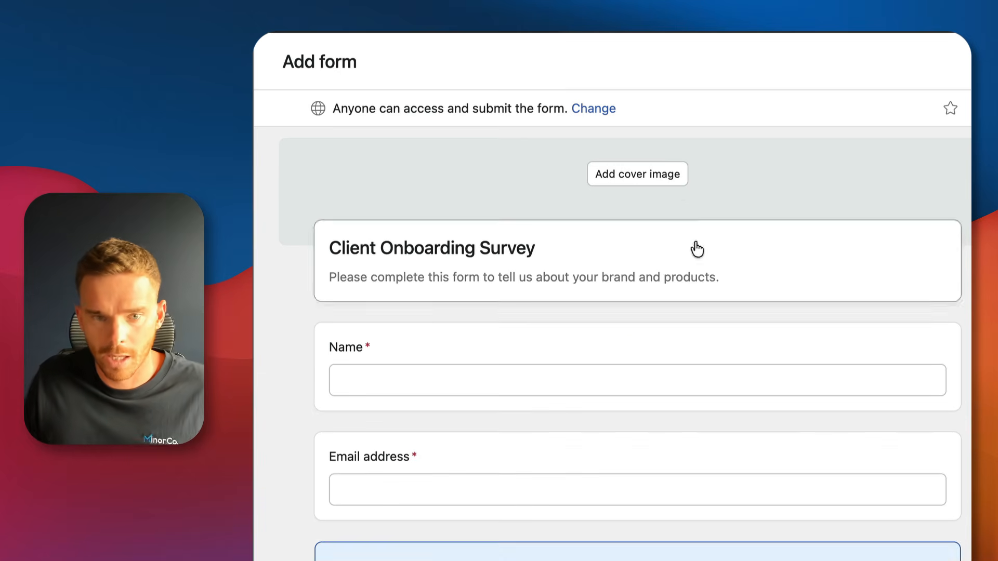
pyautogui.click(663, 178)
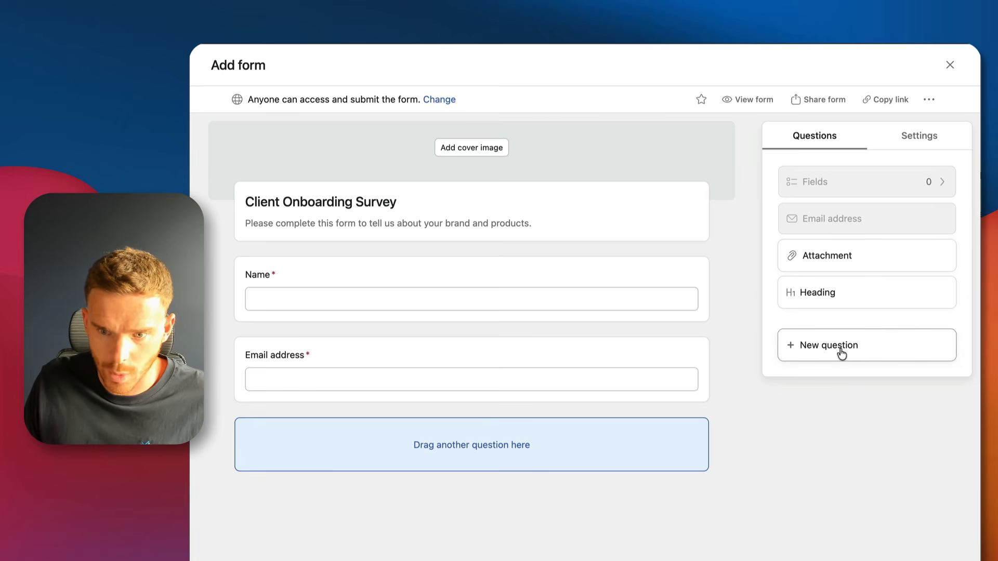
# Add a text question 'Brand Name' below the email field.
pyautogui.moveTo(831, 348); pyautogui.dragTo(462, 458)
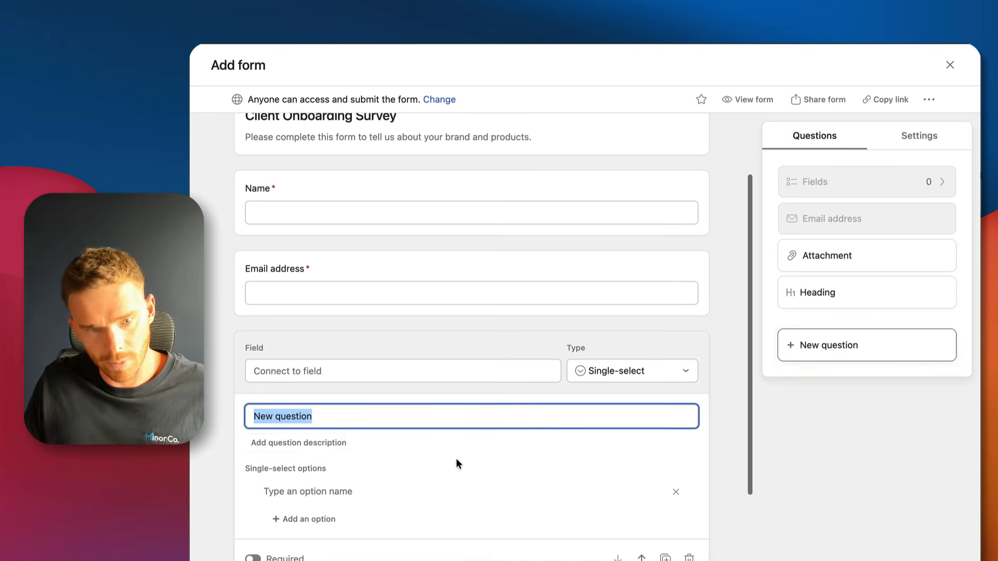
pyautogui.write('Brand Name')
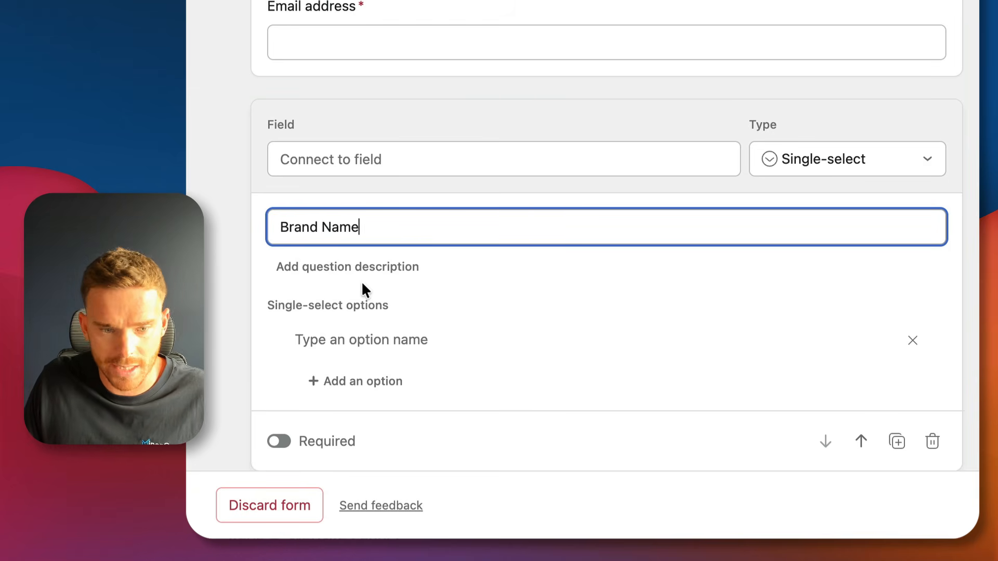
pyautogui.click(848, 163)
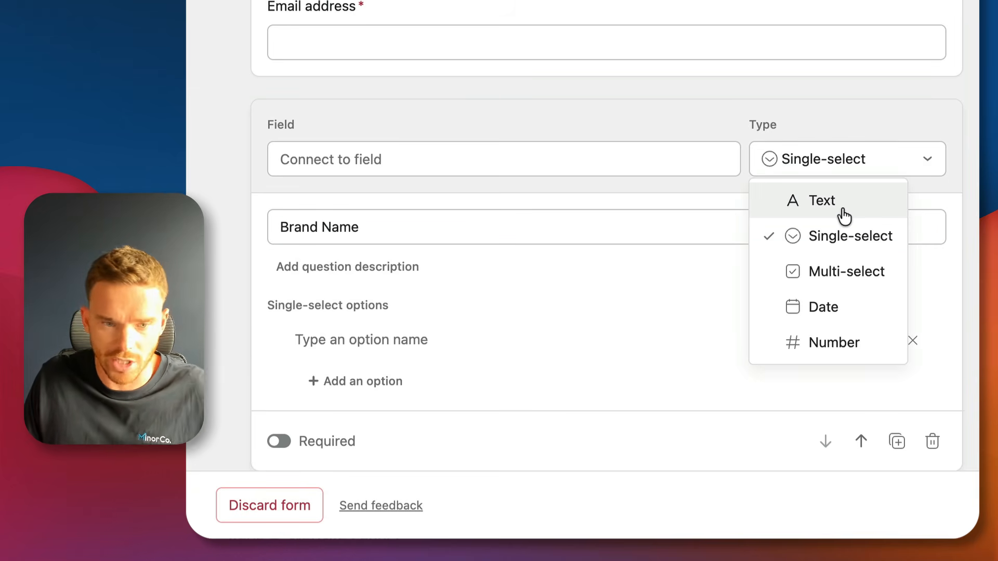
pyautogui.click(822, 200)
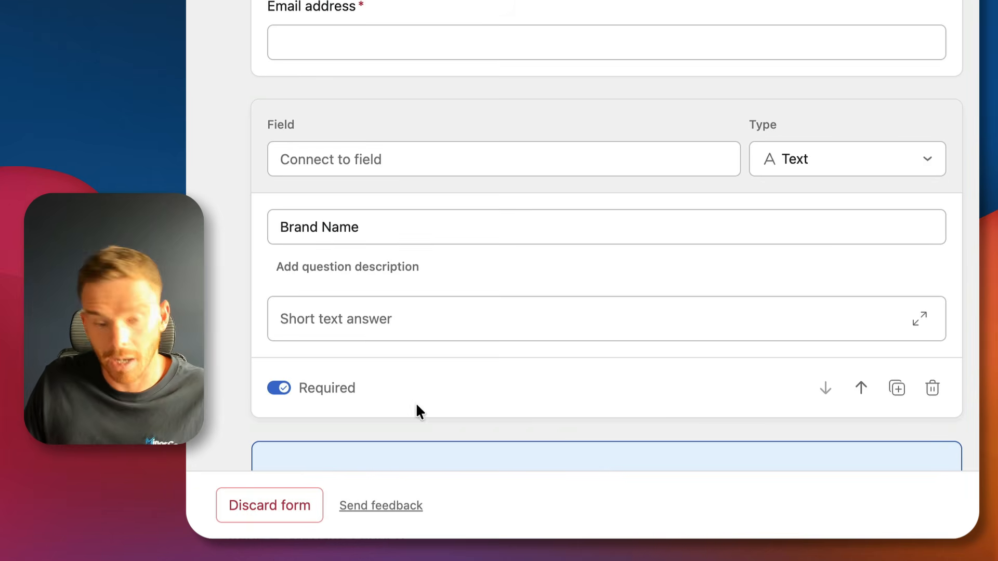
pyautogui.click(970, 382)
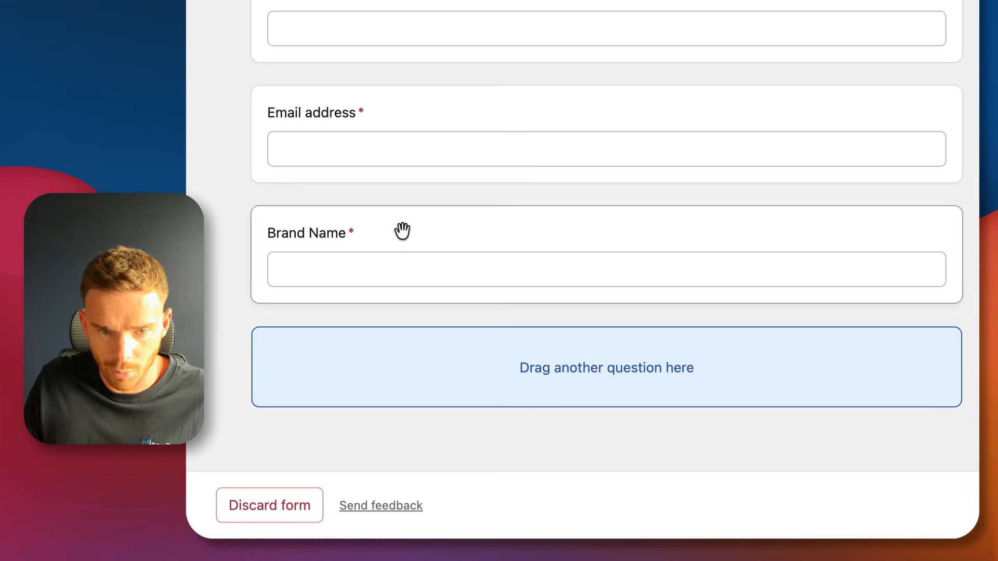
# Add a required long-text question 'Tell us about your product or service'.
pyautogui.moveTo(987, 208); pyautogui.dragTo(621, 387)
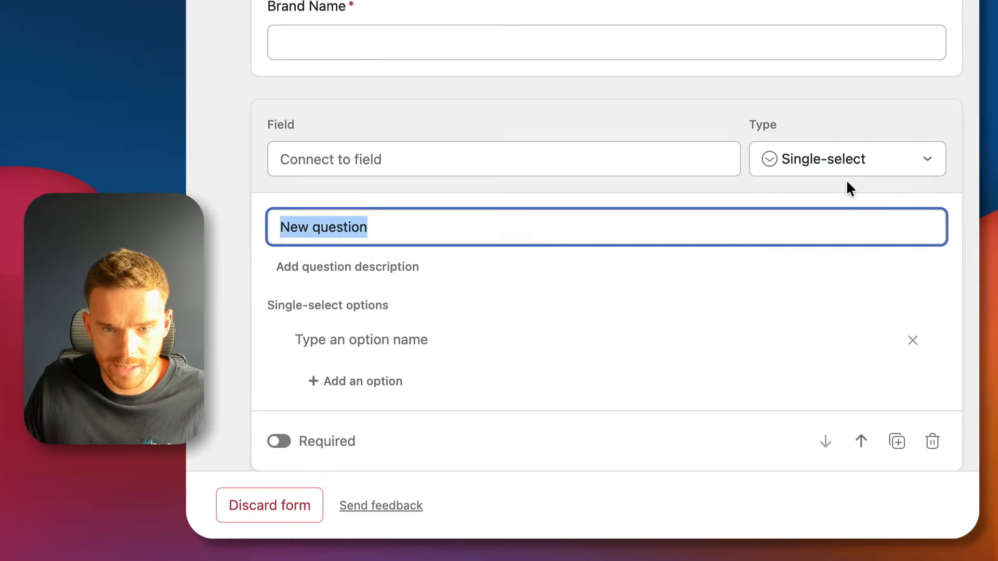
pyautogui.click(844, 162)
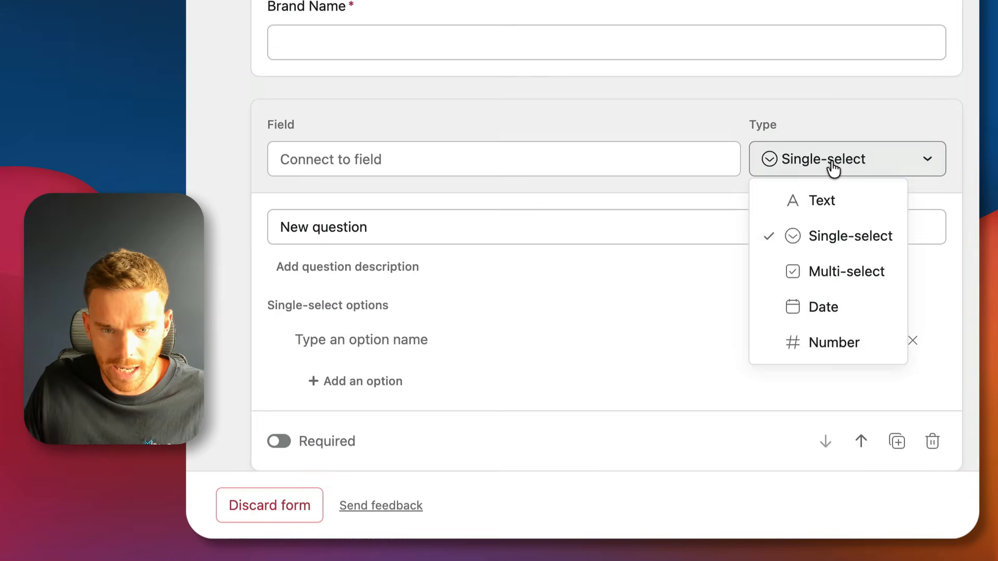
pyautogui.click(826, 196)
pyautogui.click(917, 321)
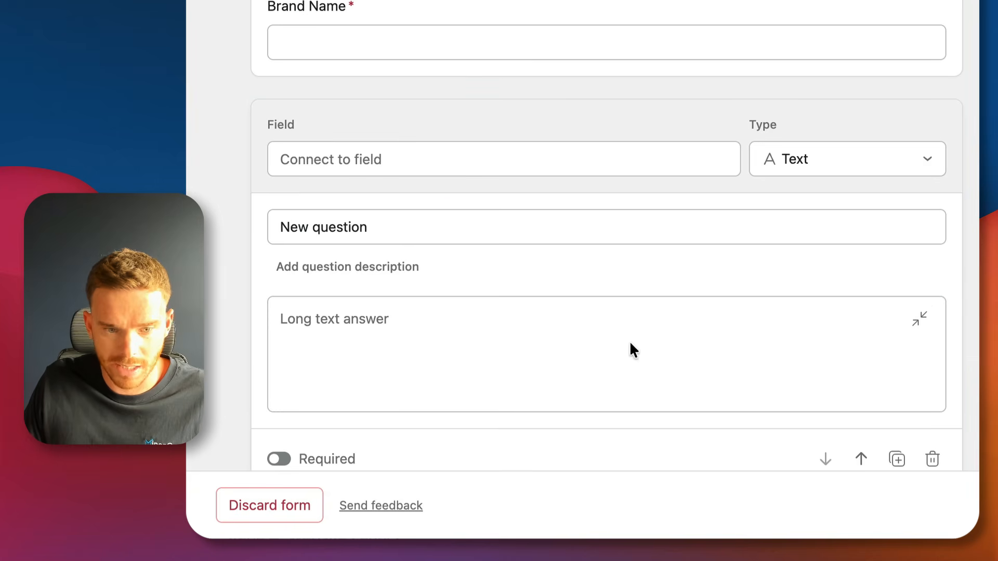
pyautogui.click(428, 225)
pyautogui.press('super+a')
pyautogui.write('Te')
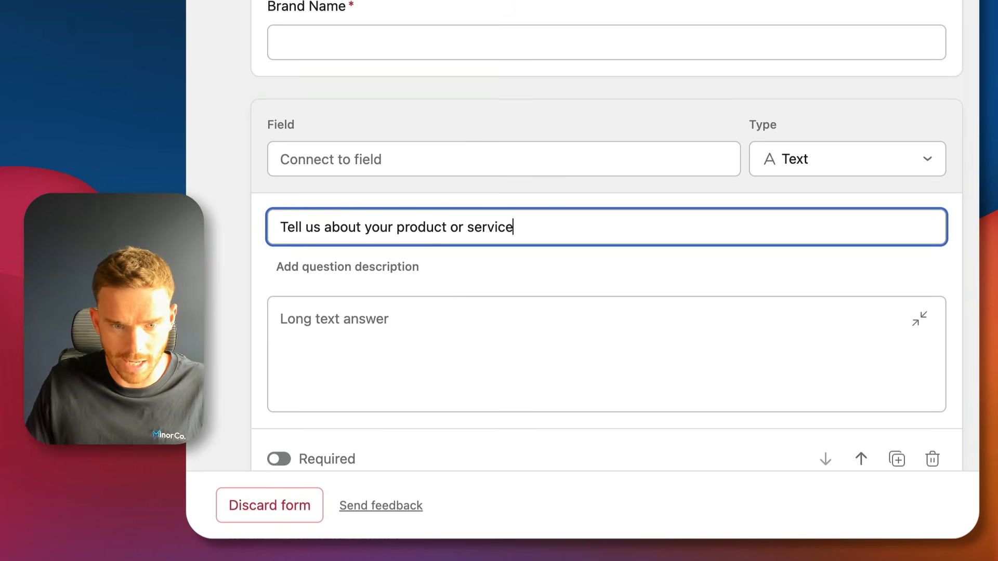
pyautogui.click(283, 460)
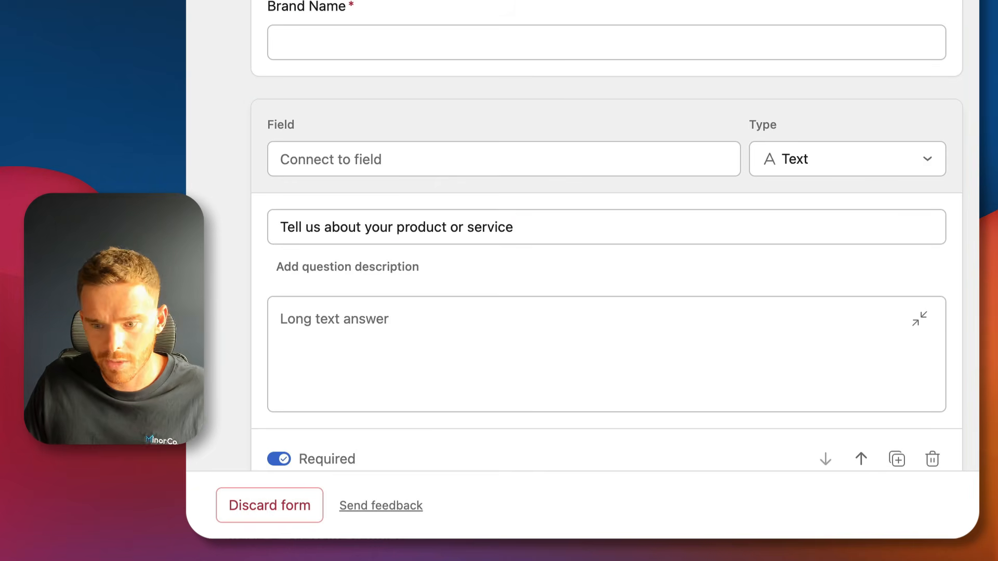
pyautogui.scroll(-4, 890, 347)
pyautogui.click(971, 333)
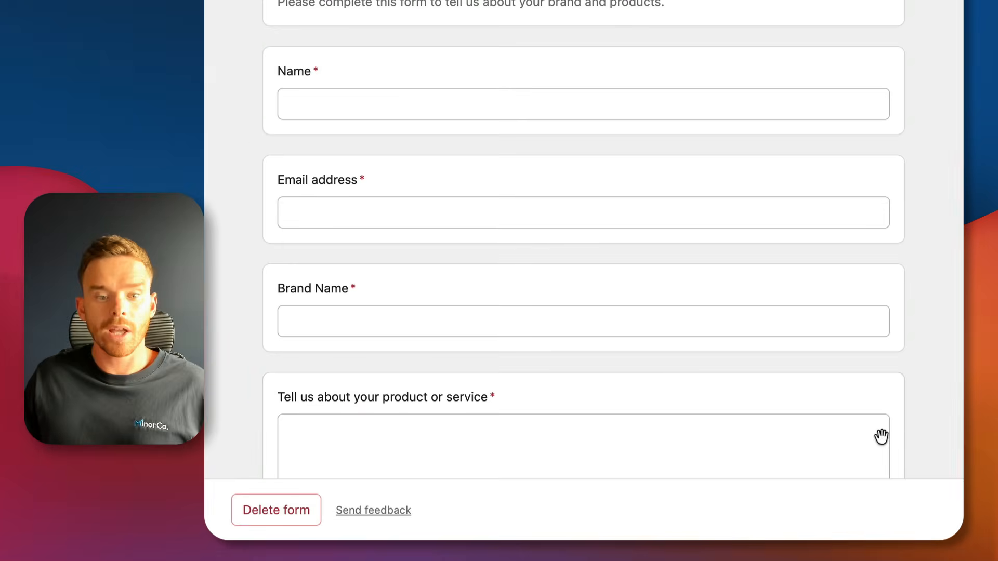
pyautogui.scroll(-5, 880, 436)
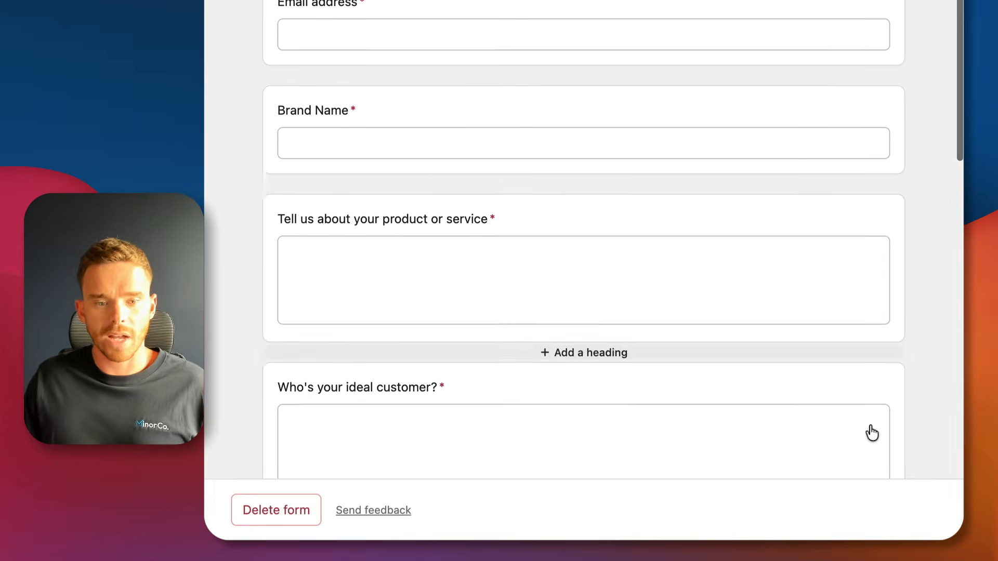
pyautogui.scroll(-3, 590, 267)
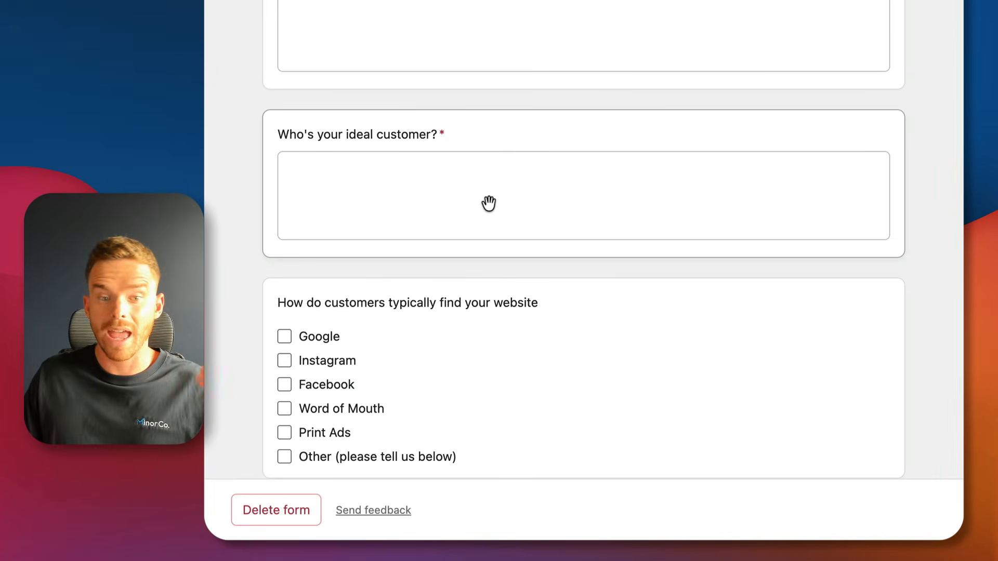
pyautogui.scroll(-4, 523, 195)
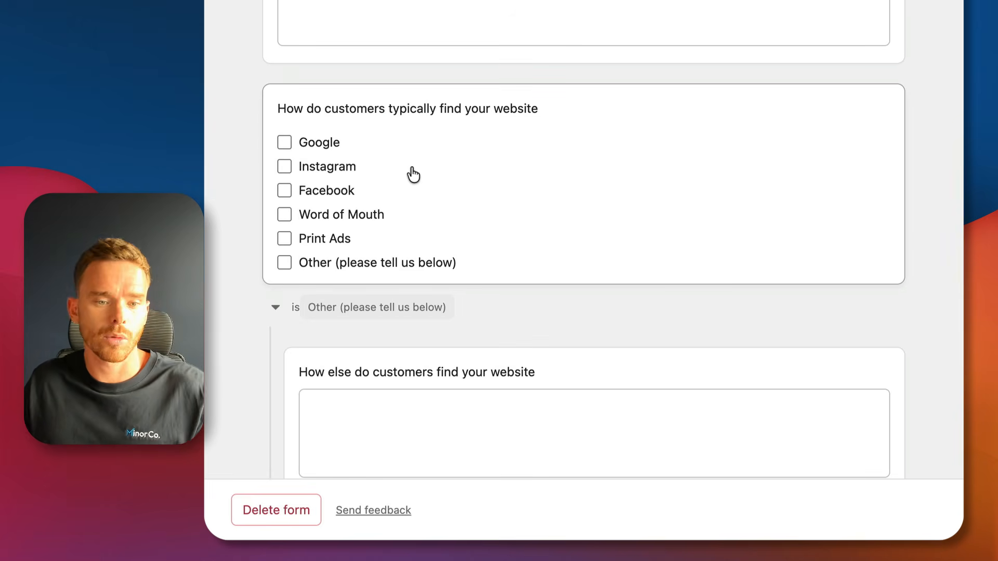
pyautogui.scroll(-4, 504, 252)
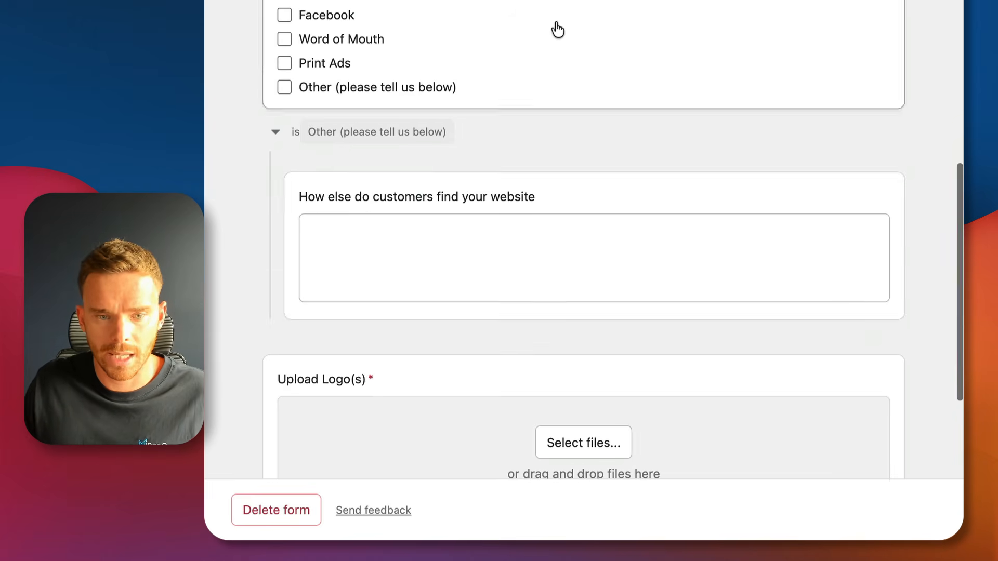
pyautogui.click(554, 26)
pyautogui.scroll(-1, 764, 199)
pyautogui.scroll(-1, 763, 199)
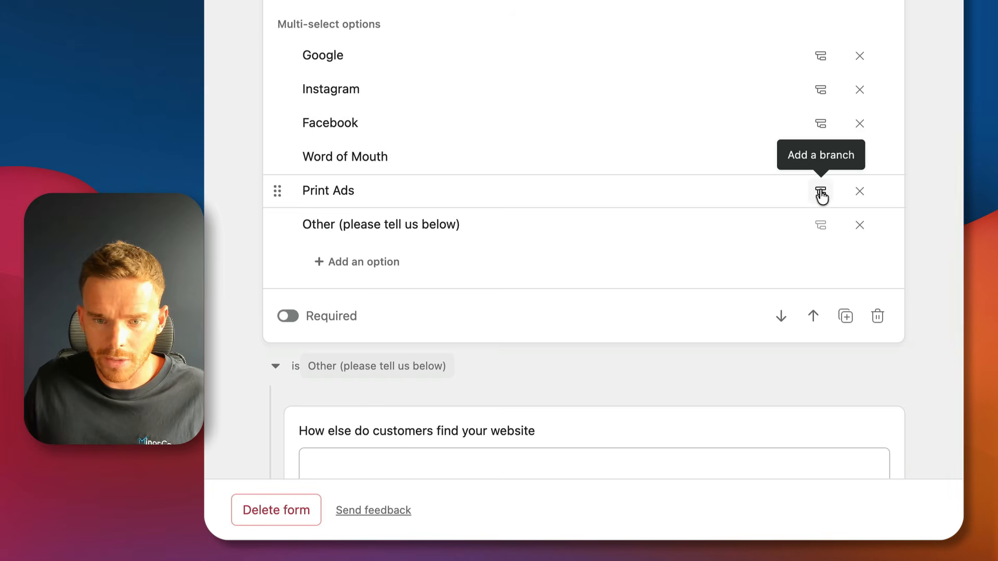
pyautogui.scroll(-3, 748, 214)
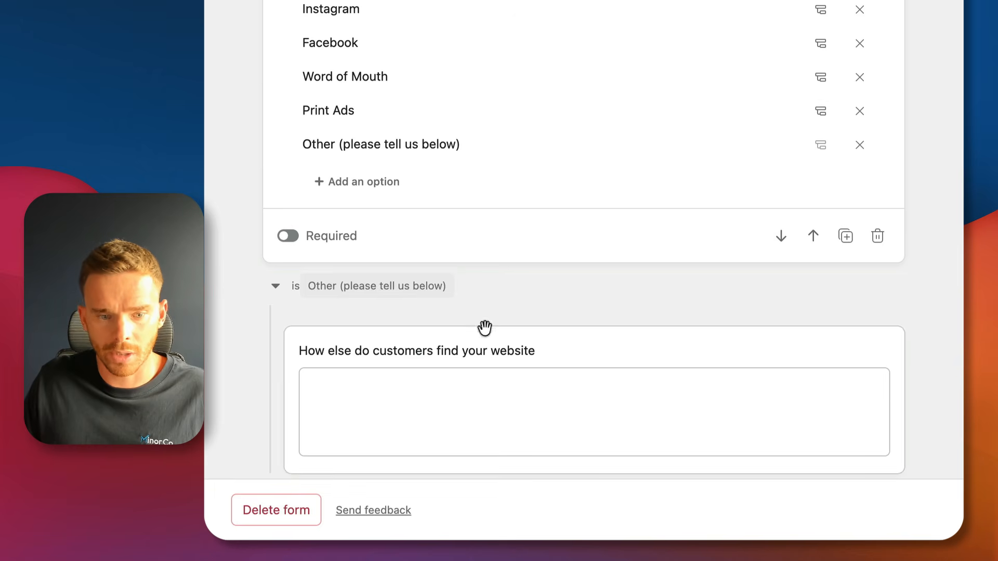
pyautogui.scroll(-4, 430, 397)
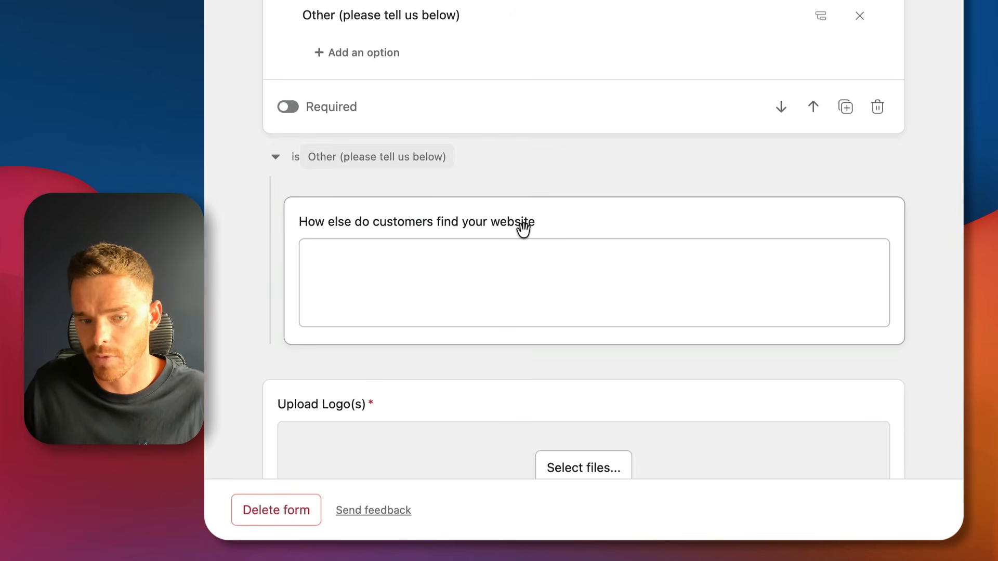
pyautogui.scroll(-5, 887, 276)
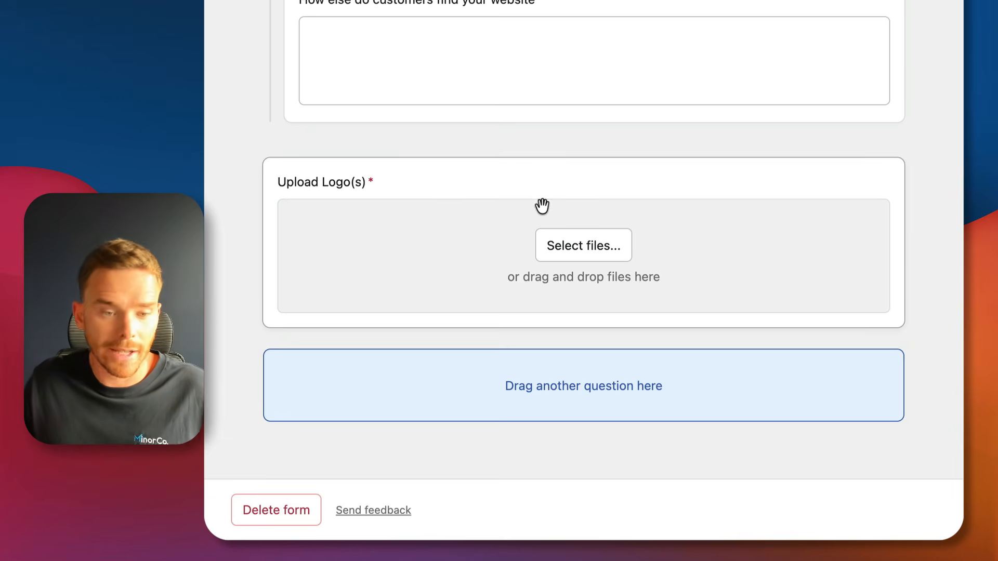
pyautogui.scroll(2, 520, 242)
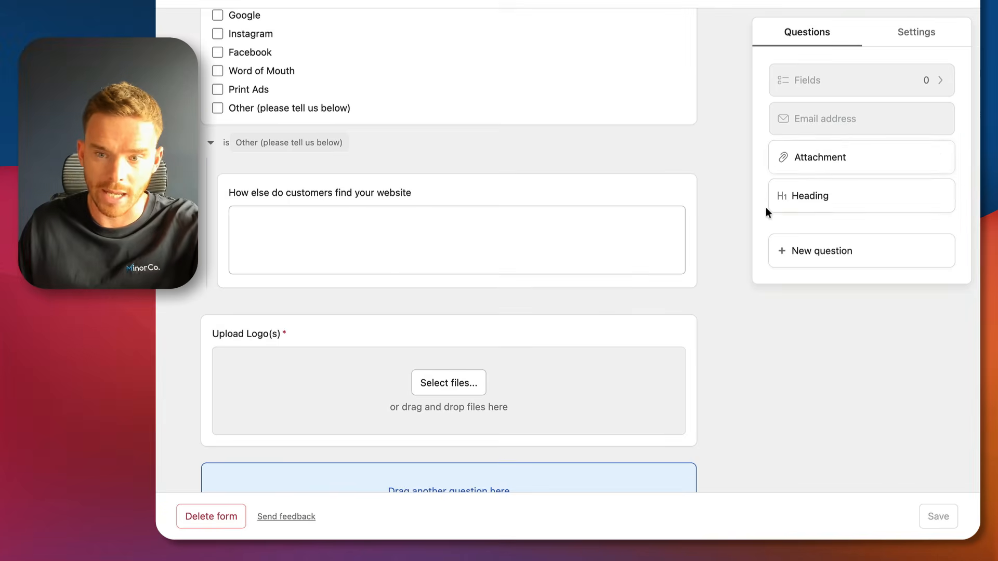
pyautogui.scroll(-3, 501, 259)
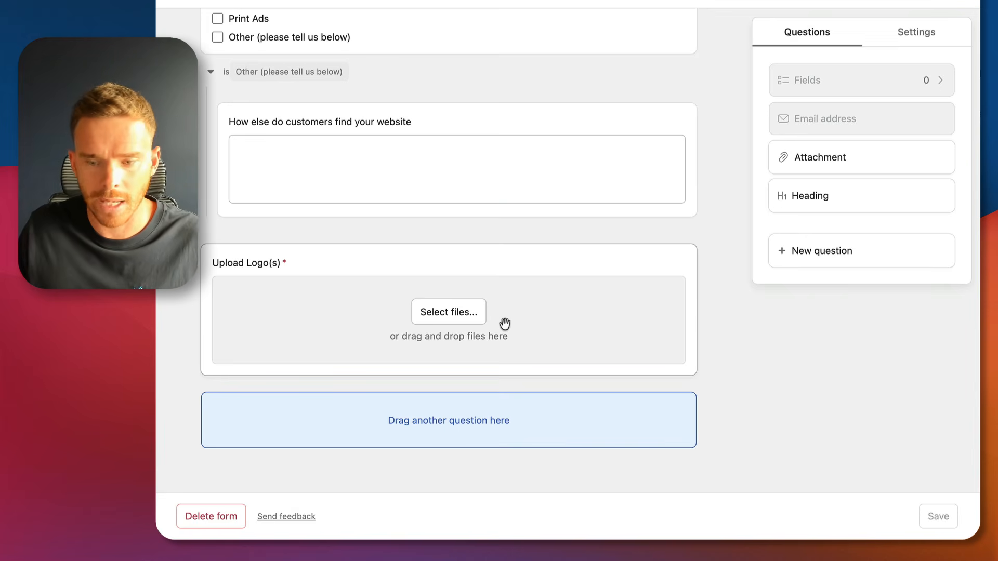
pyautogui.scroll(20, 505, 323)
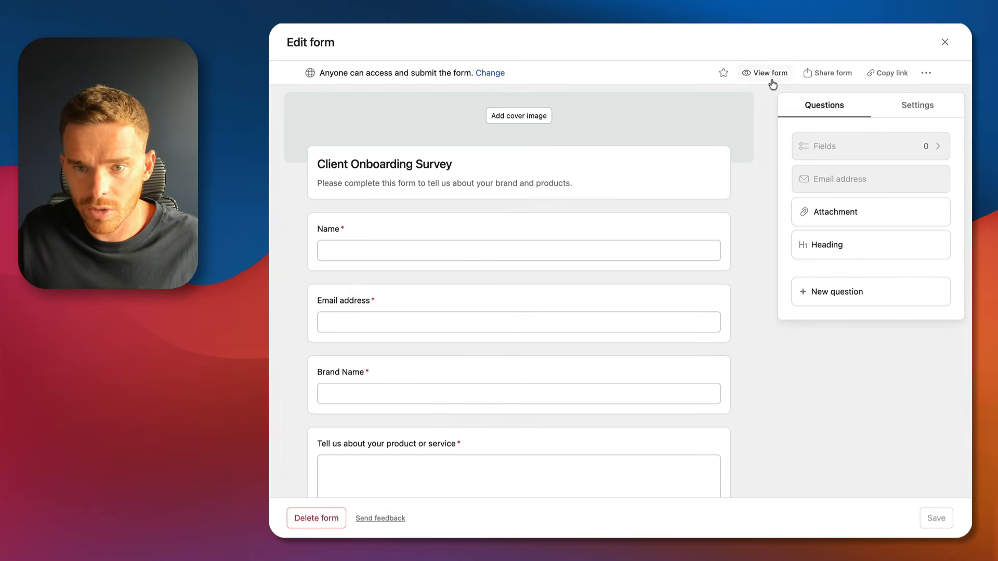
# Preview the Client Onboarding Survey as respondents see it, then show the form's Settings tab.
pyautogui.click(769, 78)
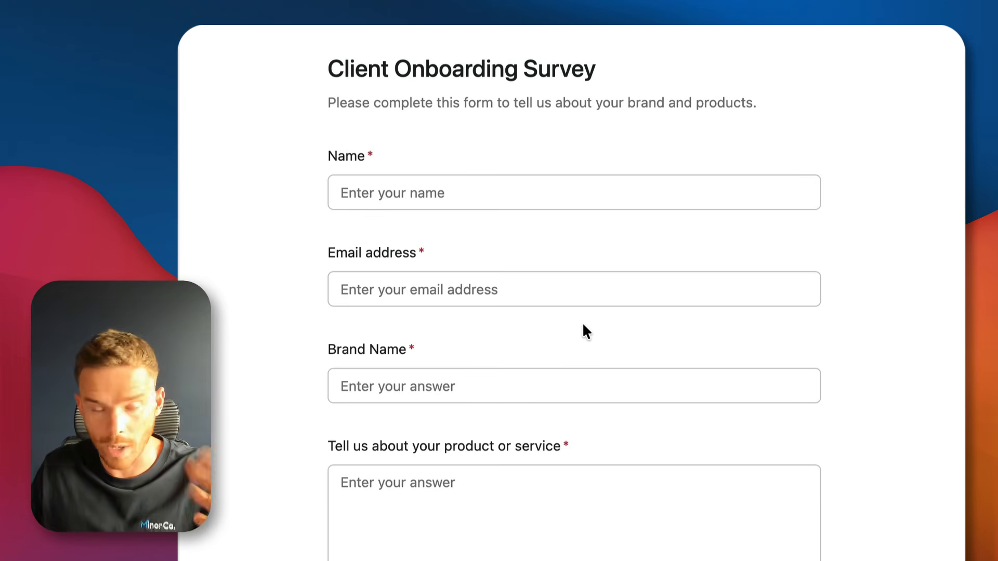
pyautogui.scroll(-1, 541, 265)
pyautogui.scroll(-5, 513, 263)
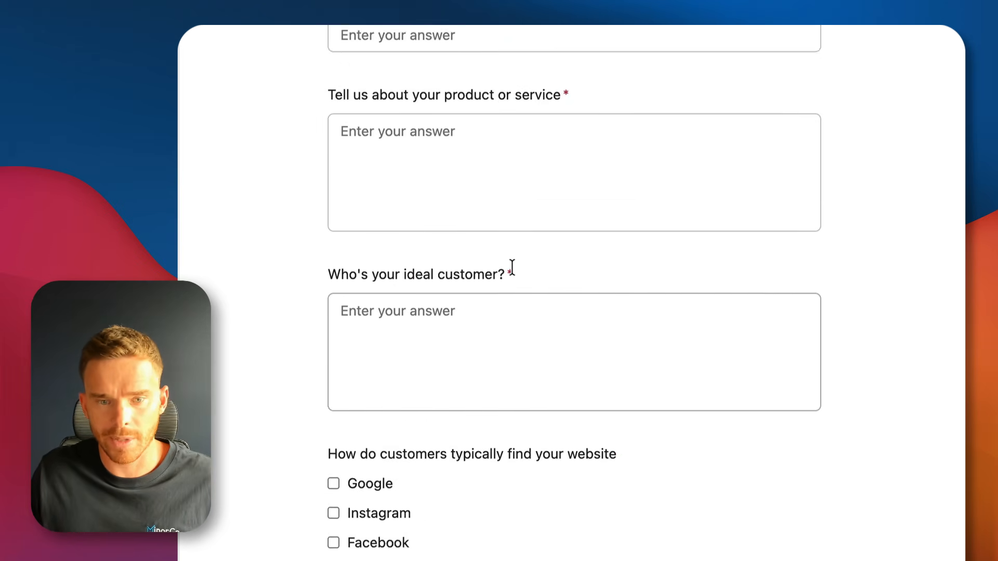
pyautogui.scroll(5, 512, 263)
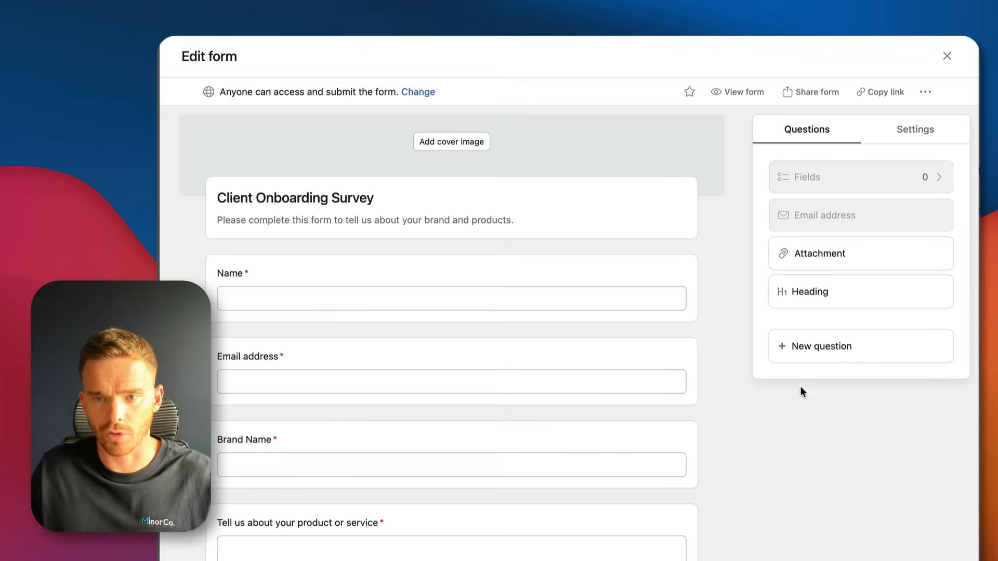
pyautogui.click(916, 130)
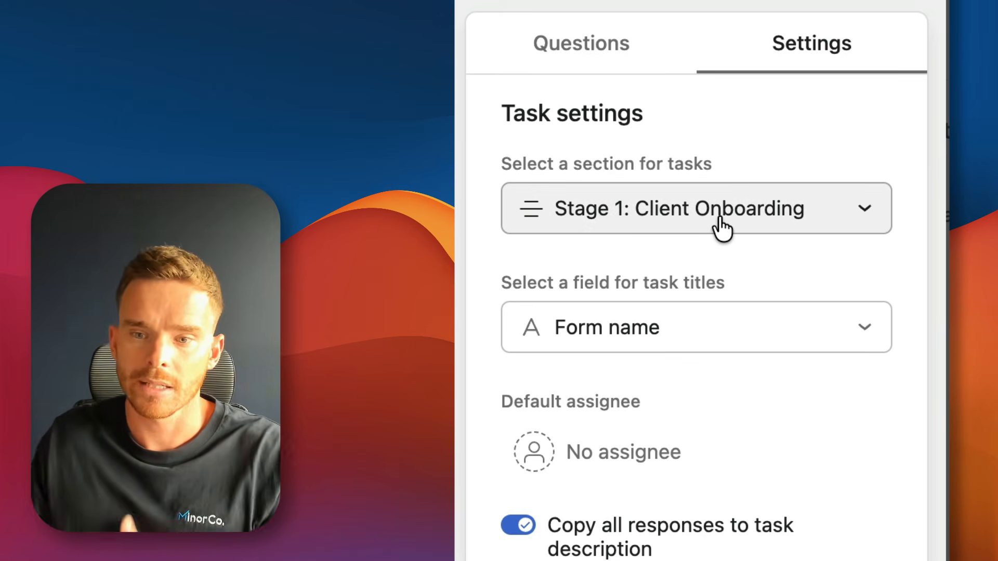
# Keep form submissions in Stage 1: Client Onboarding, with task titles taken from Form name.
pyautogui.click(720, 228)
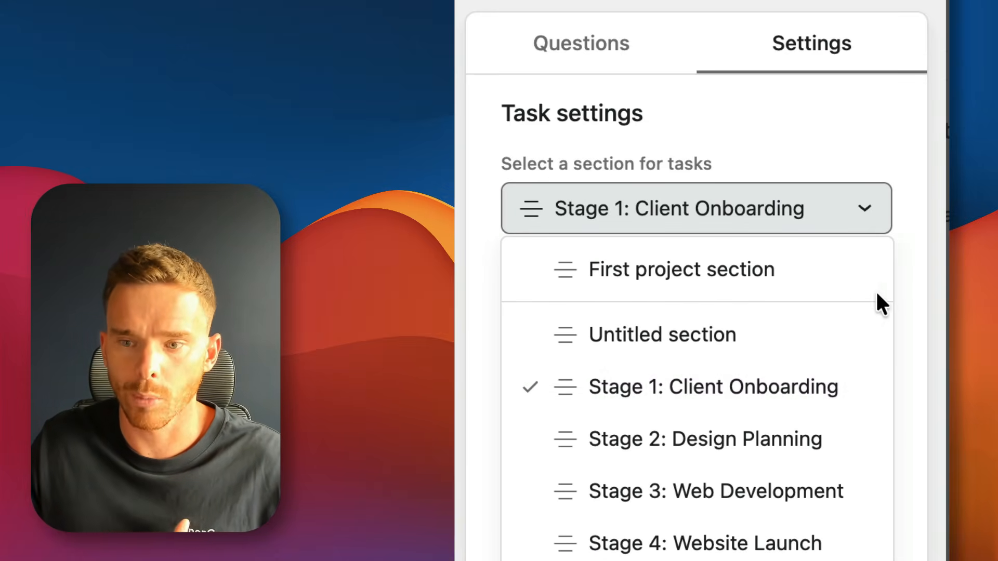
pyautogui.click(908, 279)
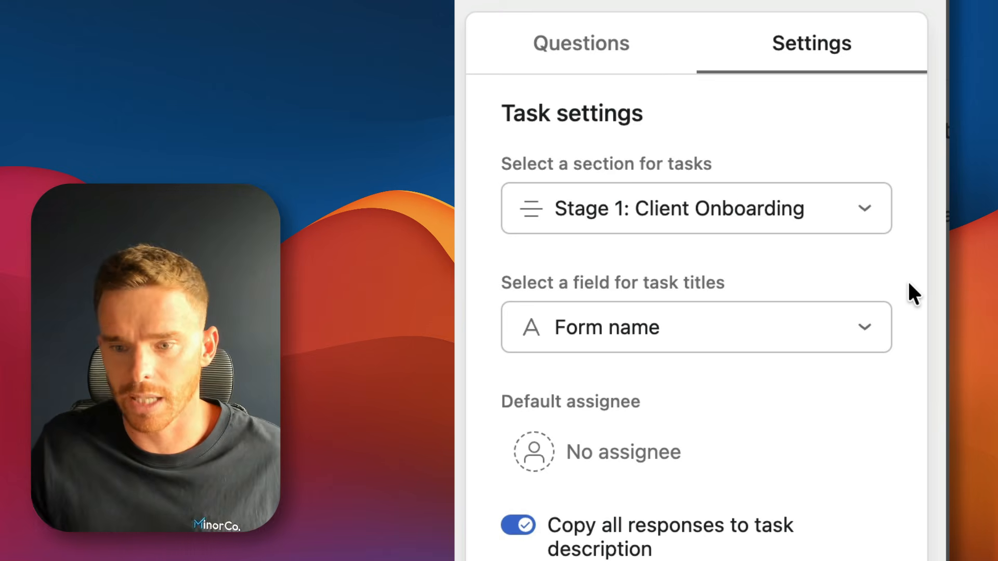
pyautogui.click(778, 314)
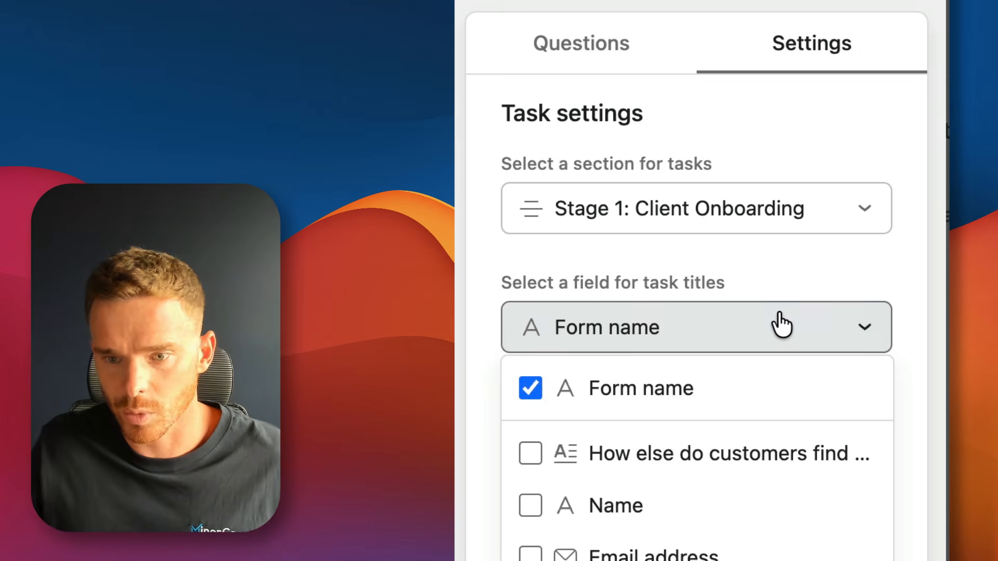
pyautogui.click(713, 346)
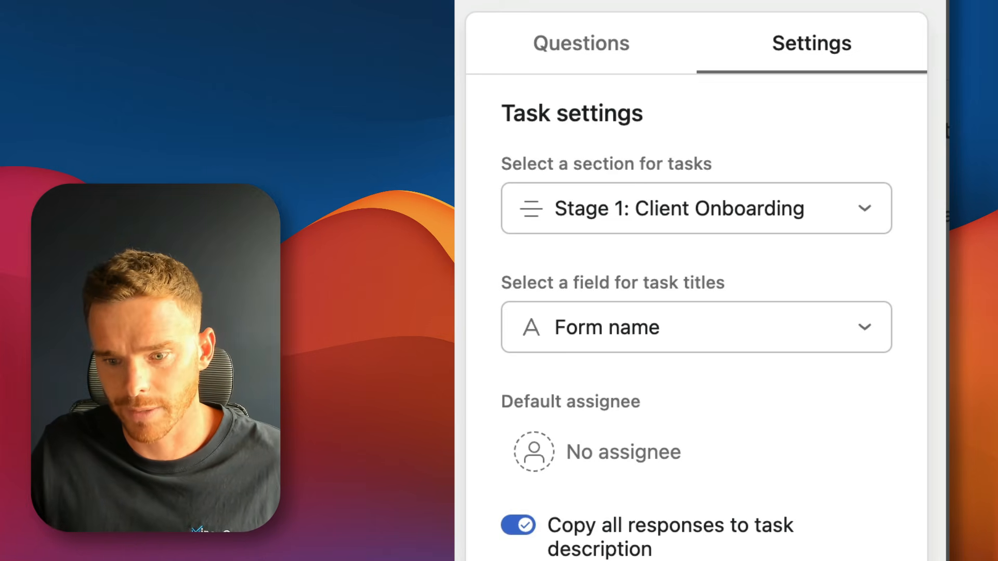
# Copy the form's share link from Form settings.
pyautogui.scroll(-6, 696, 311)
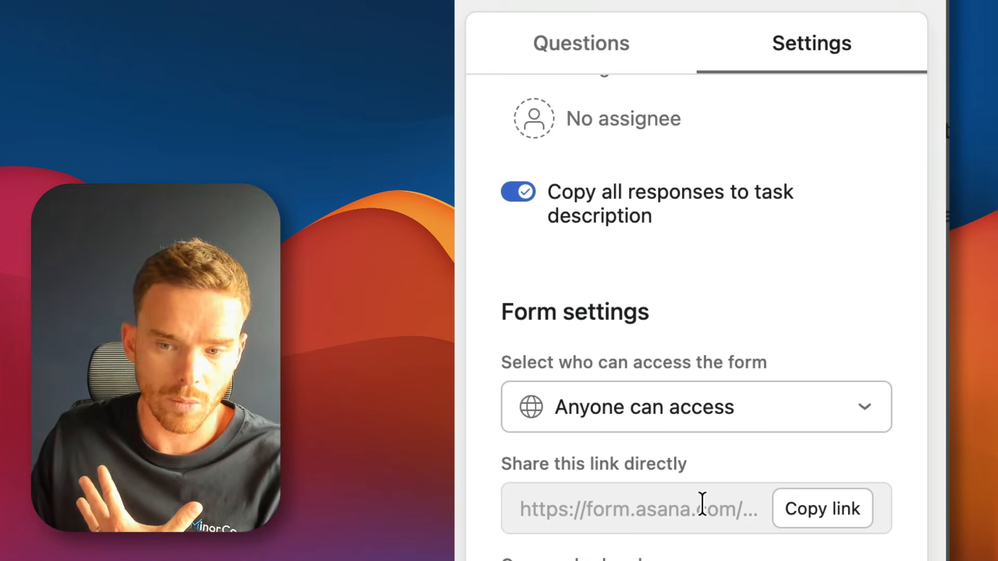
pyautogui.click(835, 507)
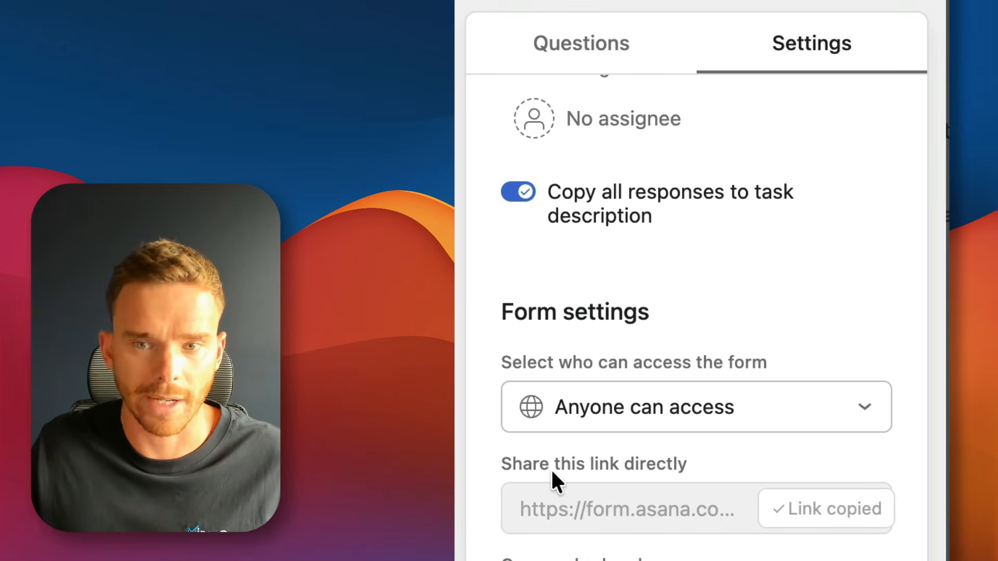
pyautogui.scroll(1, 551, 464)
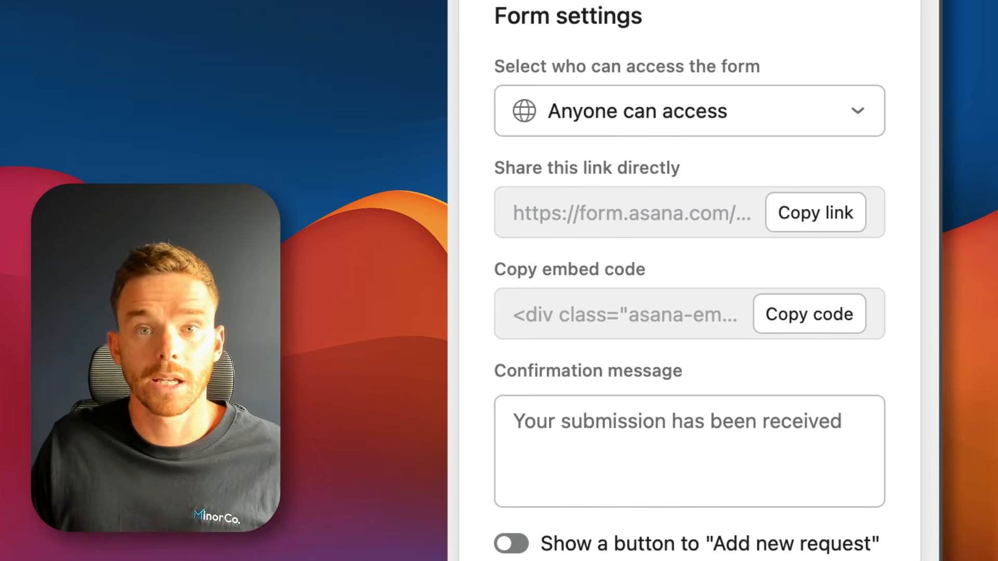
# Recopy the form link, close the form editor and Customize panel, and open Complete onboarding survey.
pyautogui.click(813, 209)
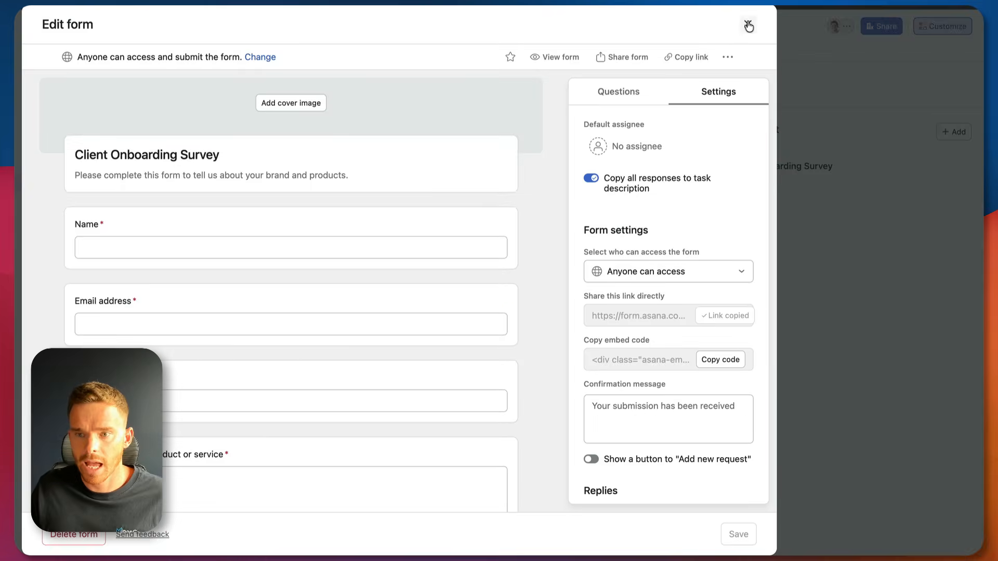
pyautogui.click(748, 25)
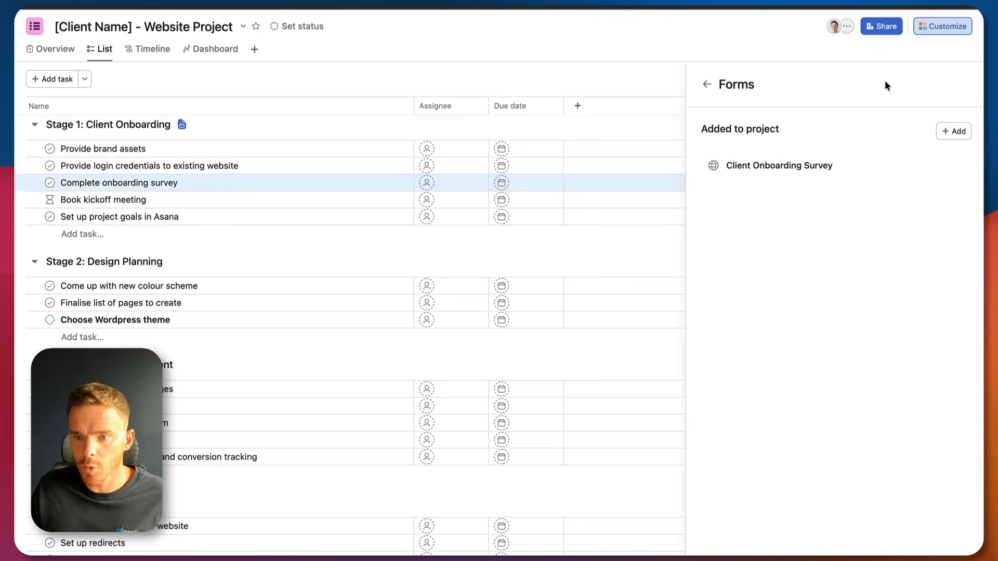
pyautogui.click(700, 88)
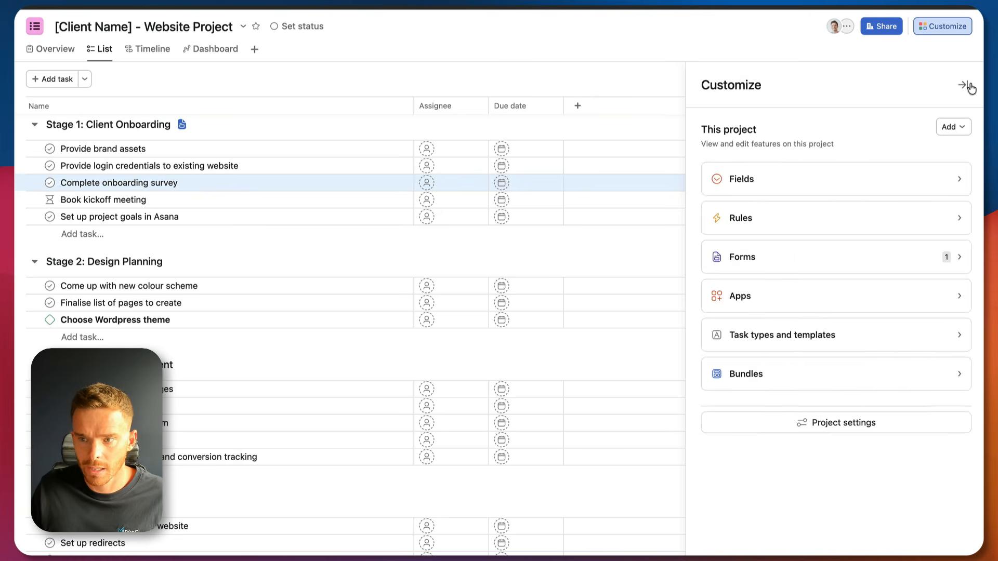
pyautogui.click(970, 86)
pyautogui.click(244, 182)
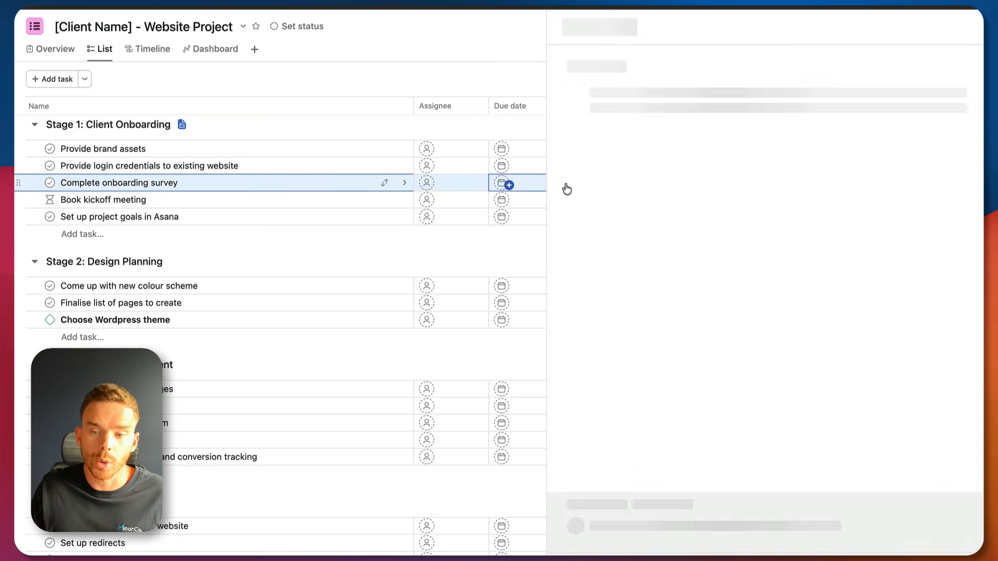
# Link the description words 'Client onboarding survey' to the pasted form URL.
pyautogui.click(648, 241)
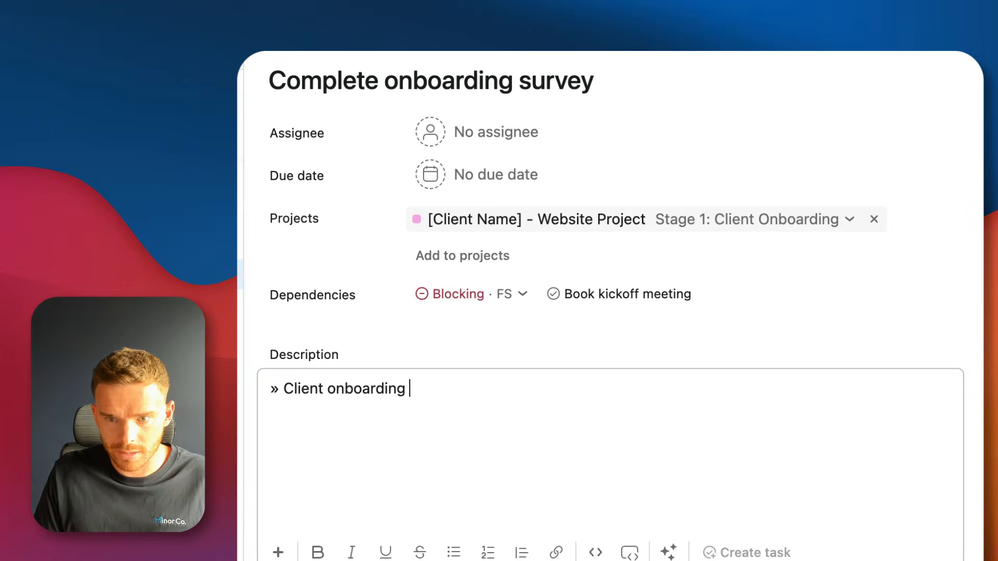
pyautogui.hotkey('alt', 'shift', 'Left')
pyautogui.hotkey('alt', 'shift', 'Left')
pyautogui.hotkey('alt', 'shift', 'Left')
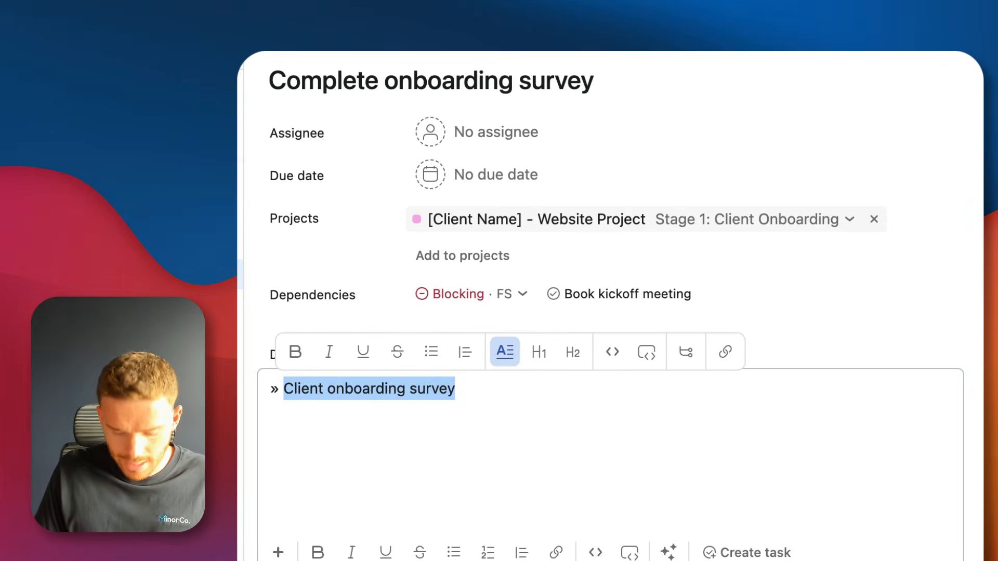
pyautogui.press('super+k')
pyautogui.press('super+v')
pyautogui.press('Return')
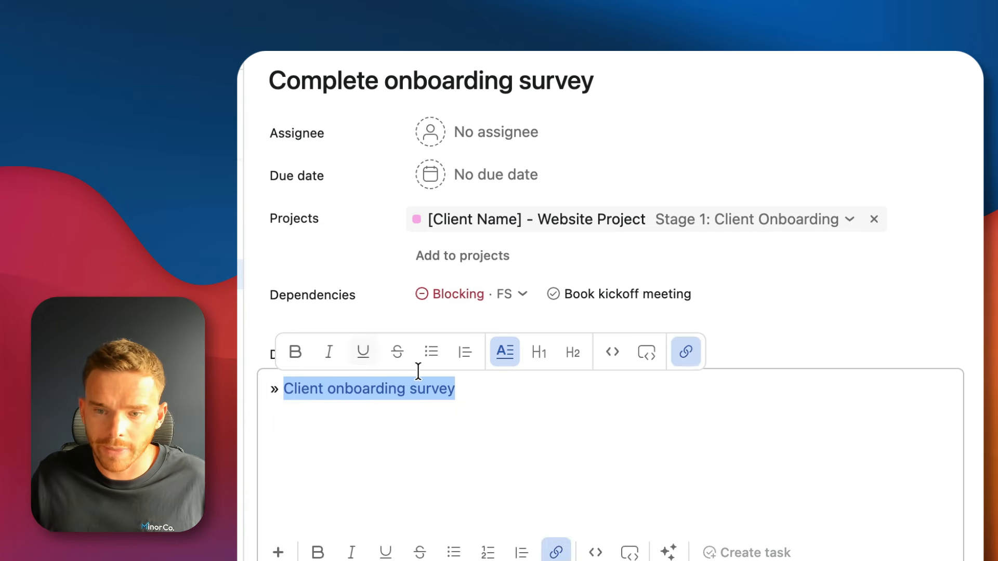
pyautogui.click(538, 410)
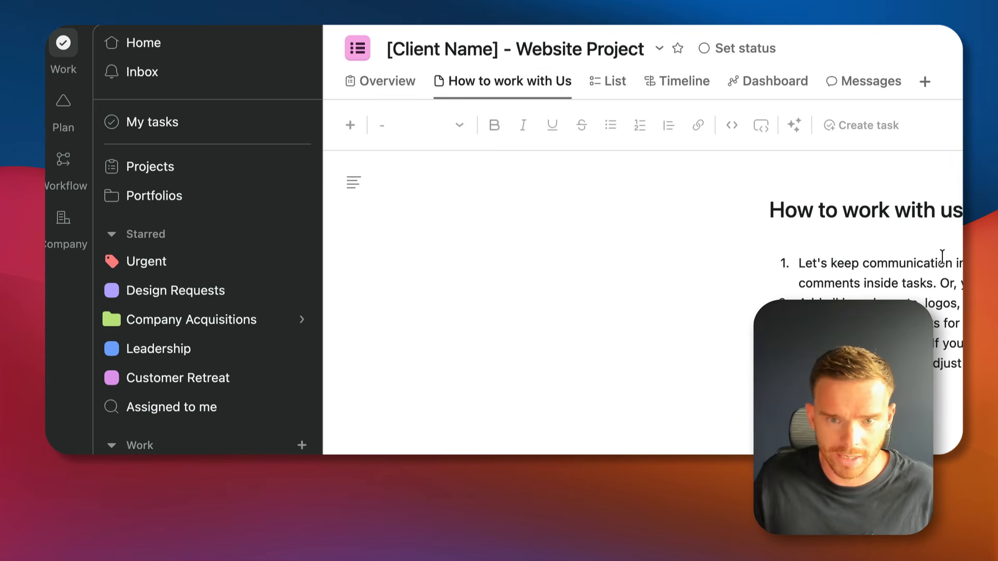
# Review the numbered guidelines on the How to work with Us page.
pyautogui.moveTo(800, 263); pyautogui.dragTo(997, 366)
pyautogui.click(997, 364)
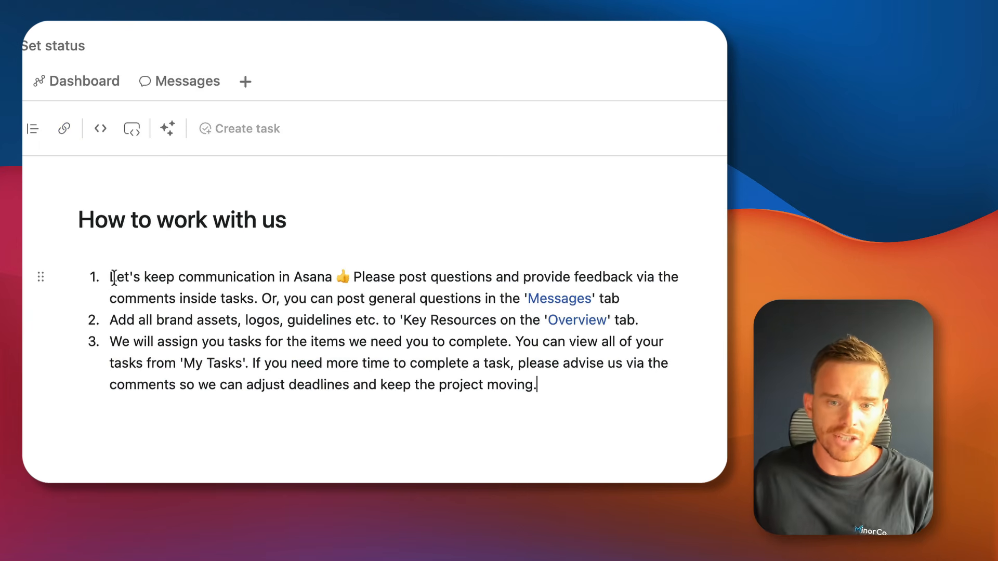
pyautogui.moveTo(114, 276); pyautogui.dragTo(643, 295)
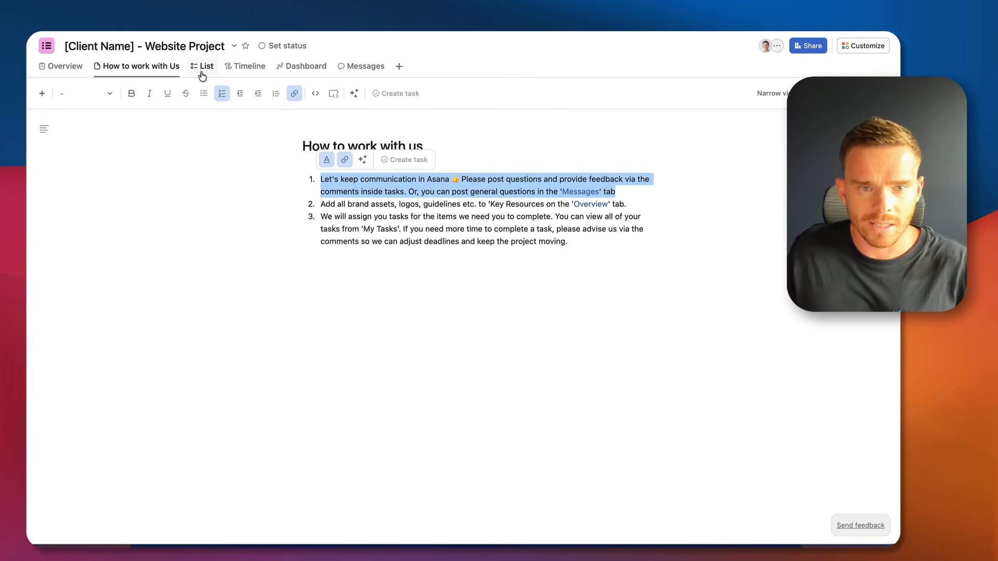
# Open the Come up with new colour scheme task in List view and start a comment.
pyautogui.click(202, 73)
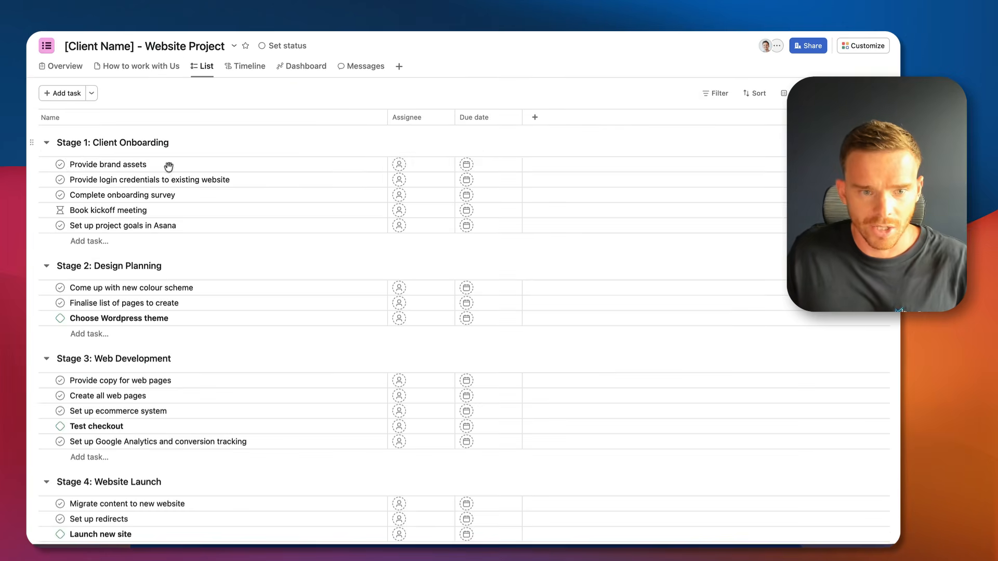
pyautogui.click(251, 294)
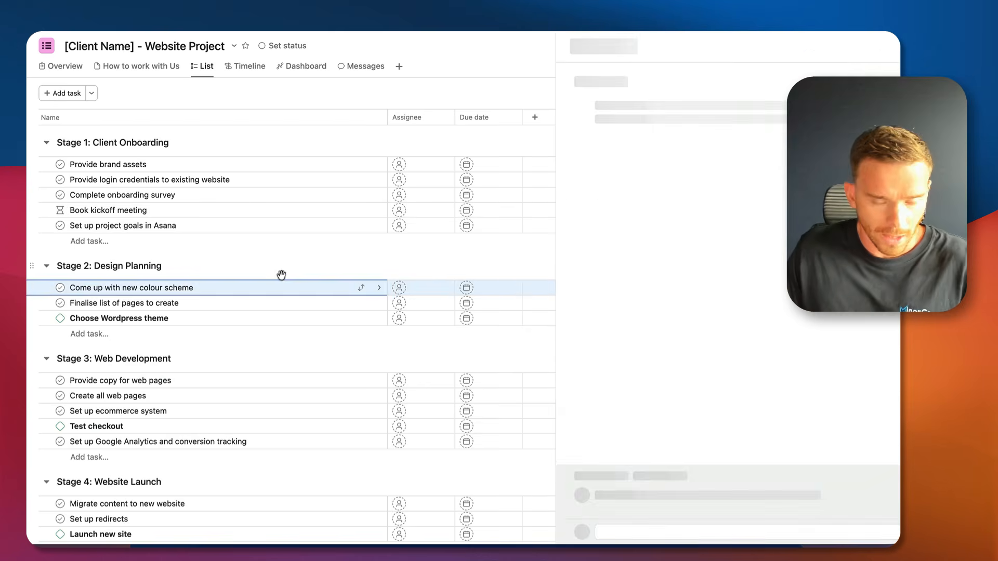
pyautogui.click(698, 491)
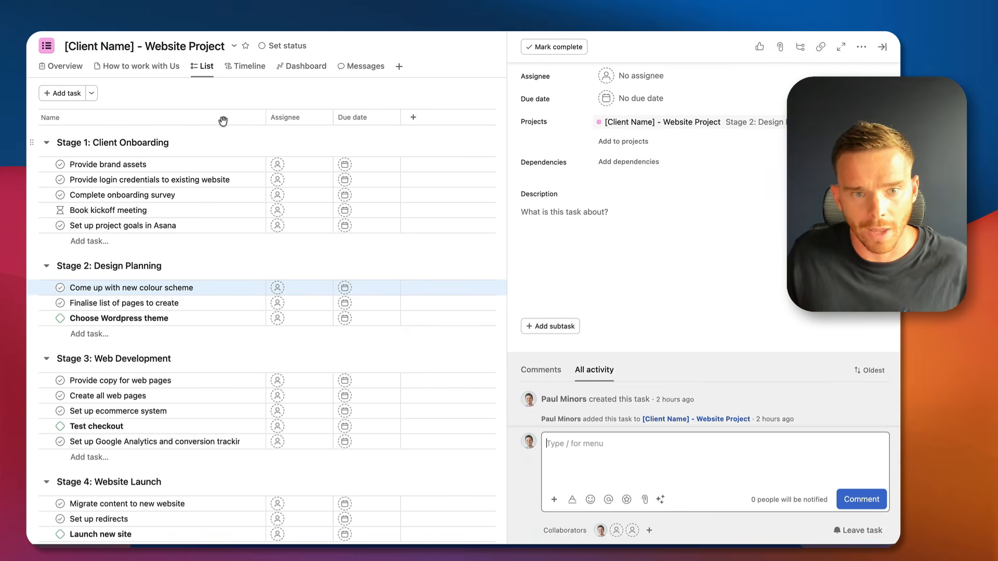
# Return to How to work with Us and follow its Messages link.
pyautogui.click(156, 68)
pyautogui.moveTo(467, 203); pyautogui.dragTo(502, 192)
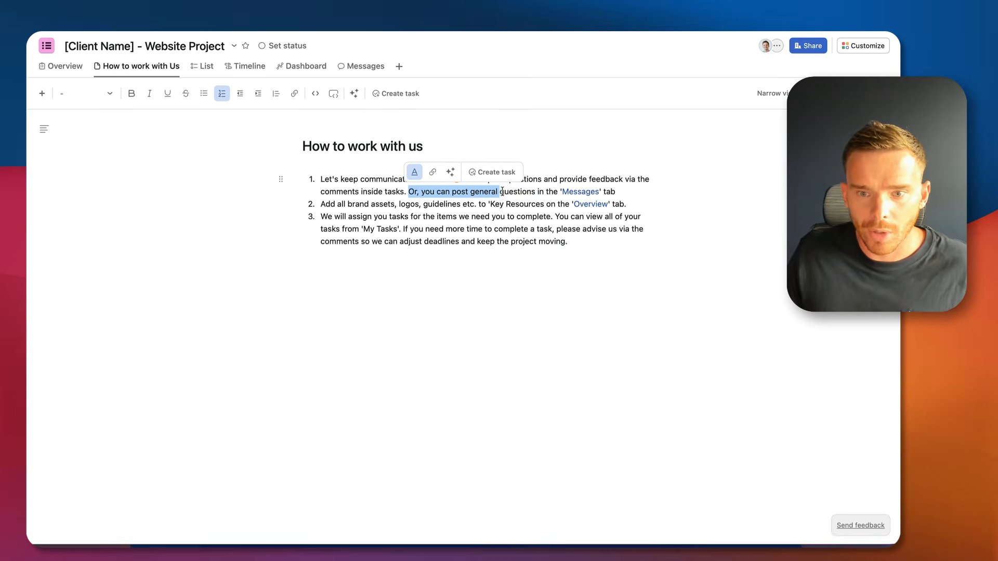
pyautogui.click(617, 192)
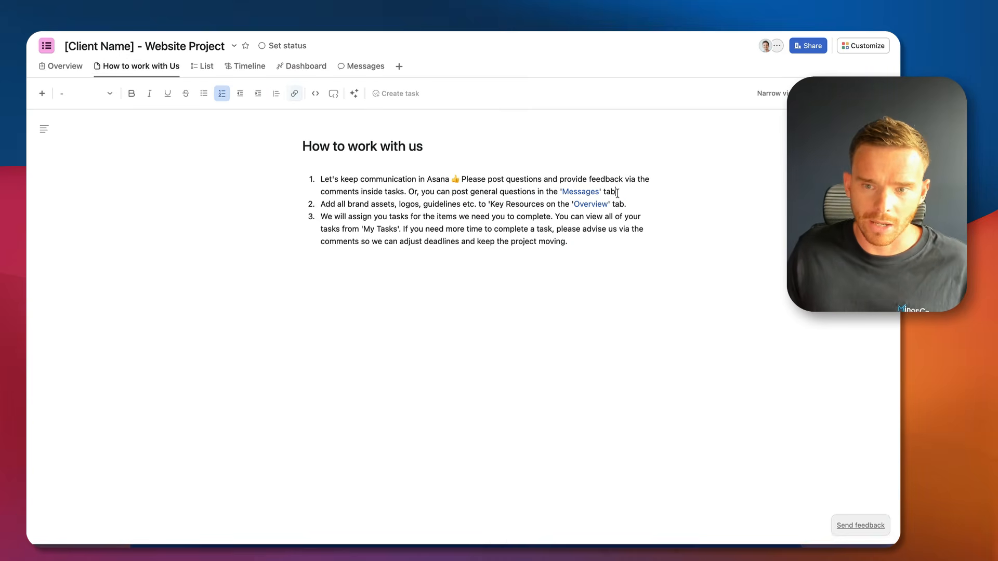
pyautogui.click(578, 196)
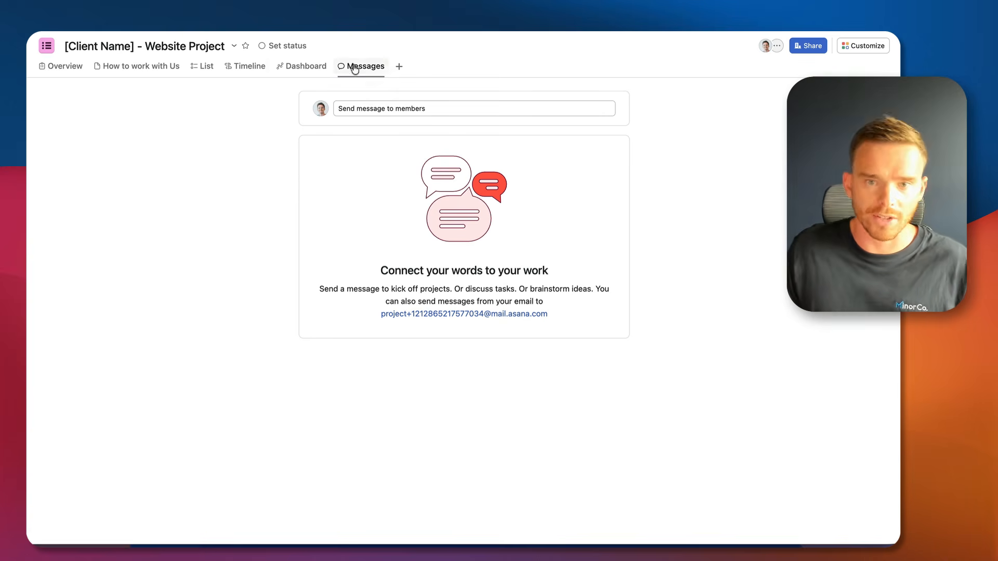
# View Create all web pages, then highlight the second and third How to work with Us guidelines.
pyautogui.click(203, 68)
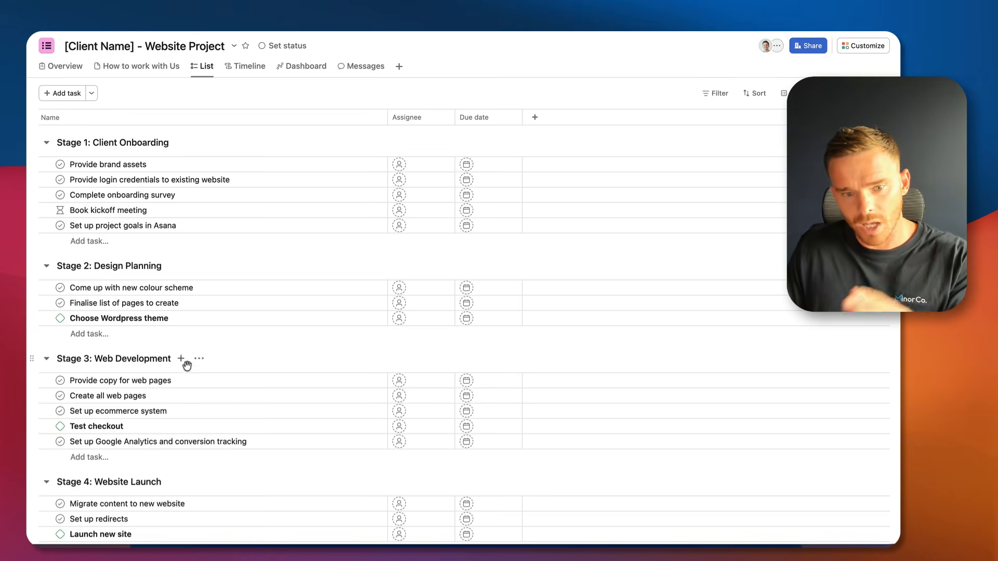
pyautogui.click(254, 395)
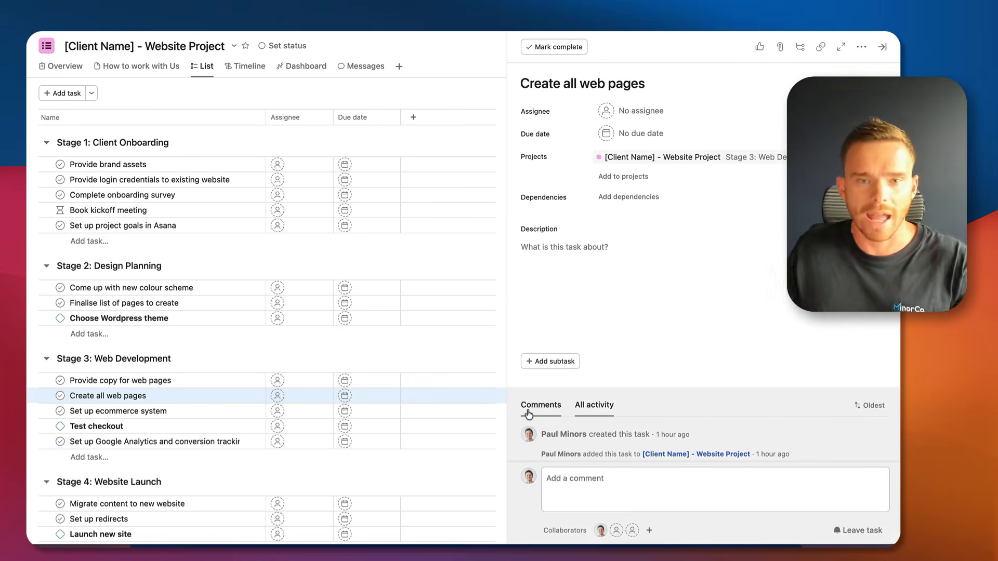
pyautogui.click(165, 67)
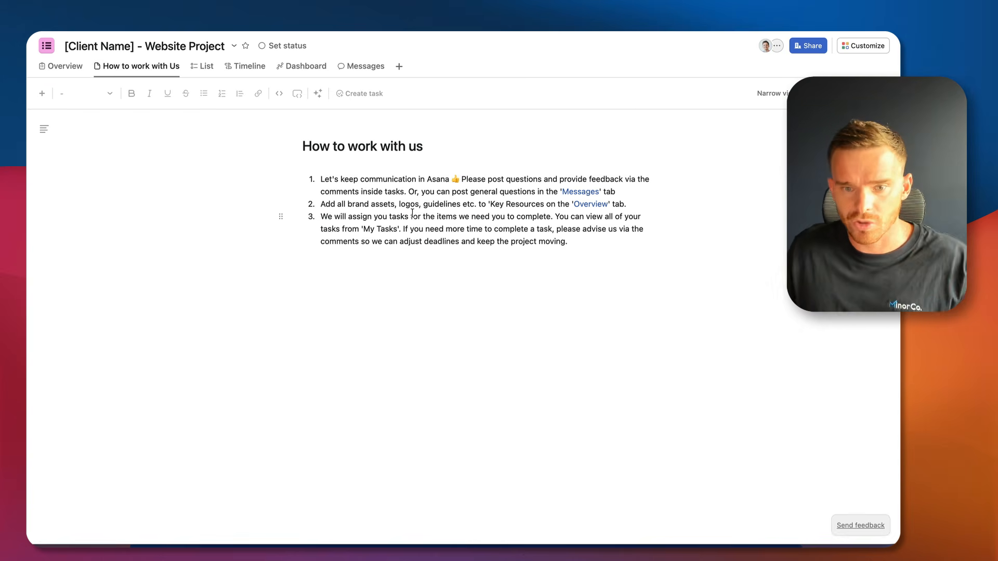
pyautogui.moveTo(322, 202); pyautogui.dragTo(626, 201)
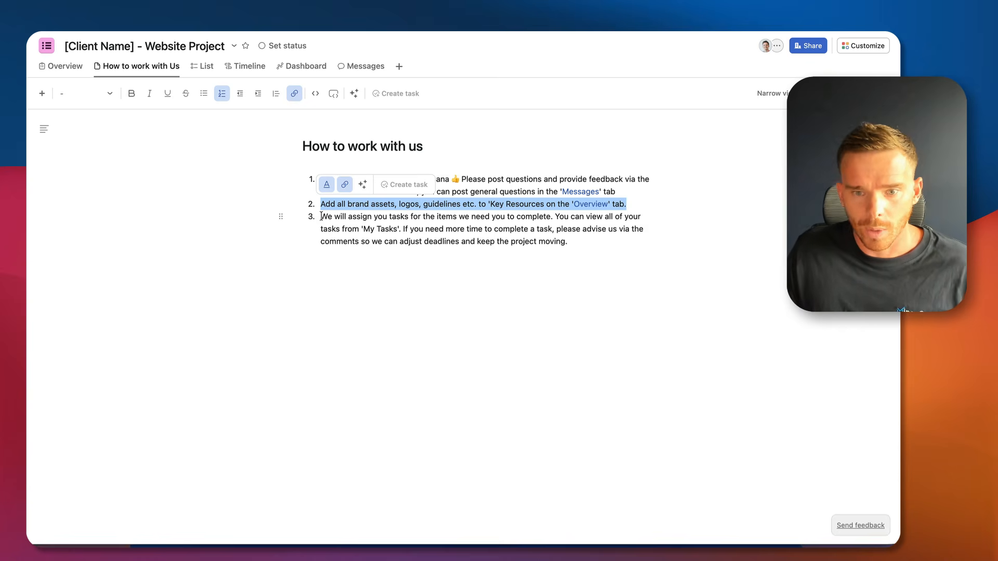
pyautogui.moveTo(321, 215); pyautogui.dragTo(597, 244)
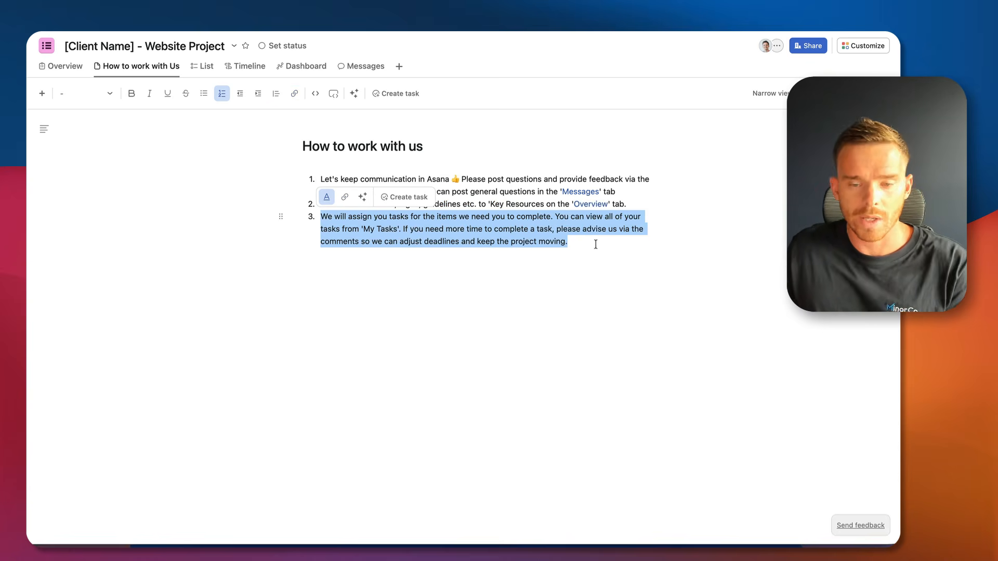
pyautogui.click(592, 242)
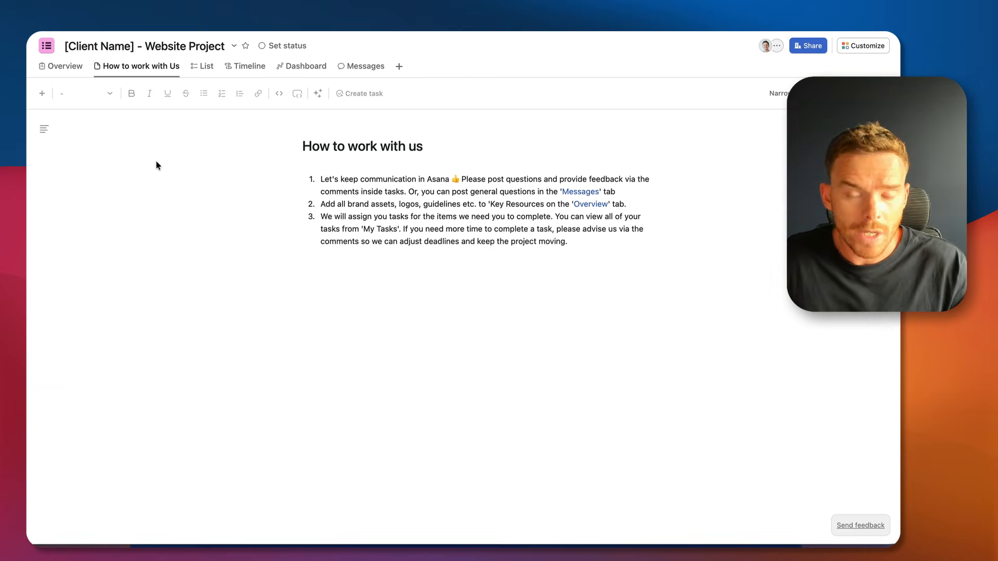
# Add a Note view and try the Meeting notes, Project background, Key resources and Weekly planning layouts.
pyautogui.click(399, 68)
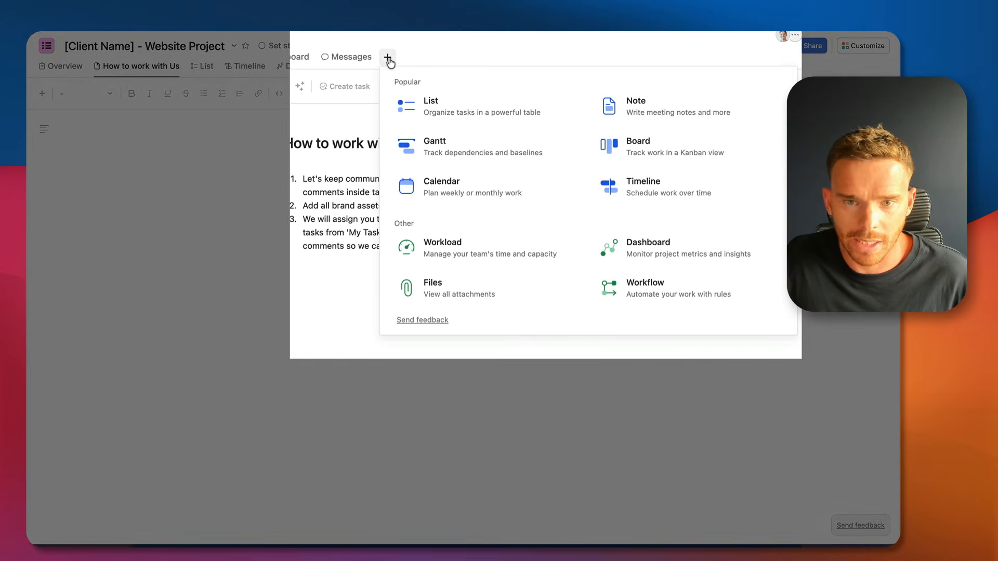
pyautogui.click(632, 99)
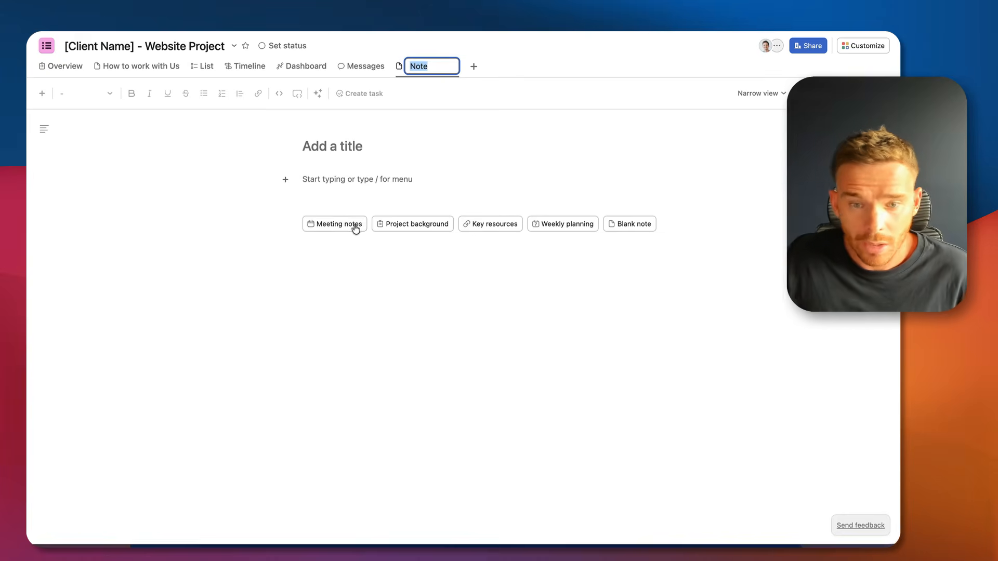
pyautogui.click(339, 226)
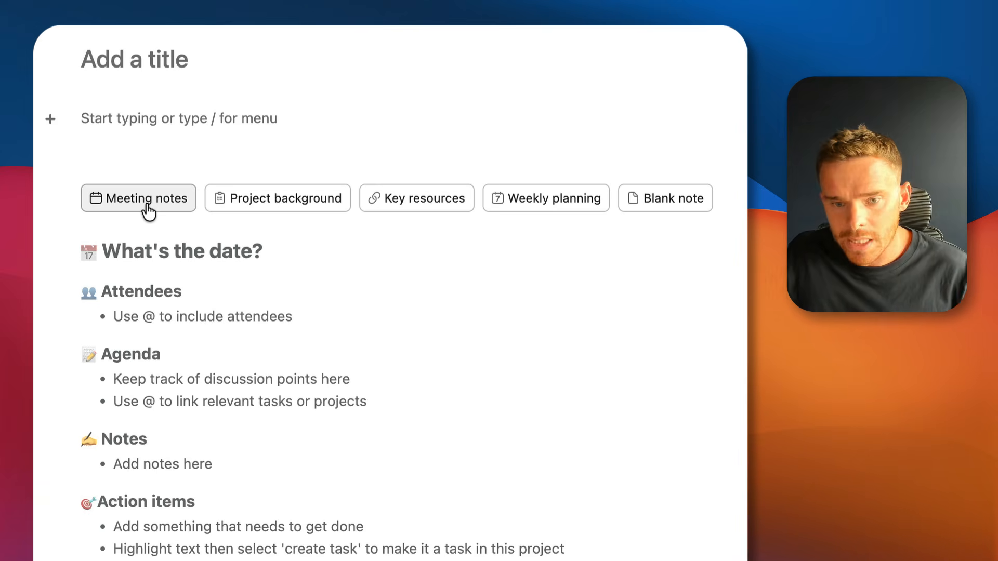
pyautogui.click(294, 199)
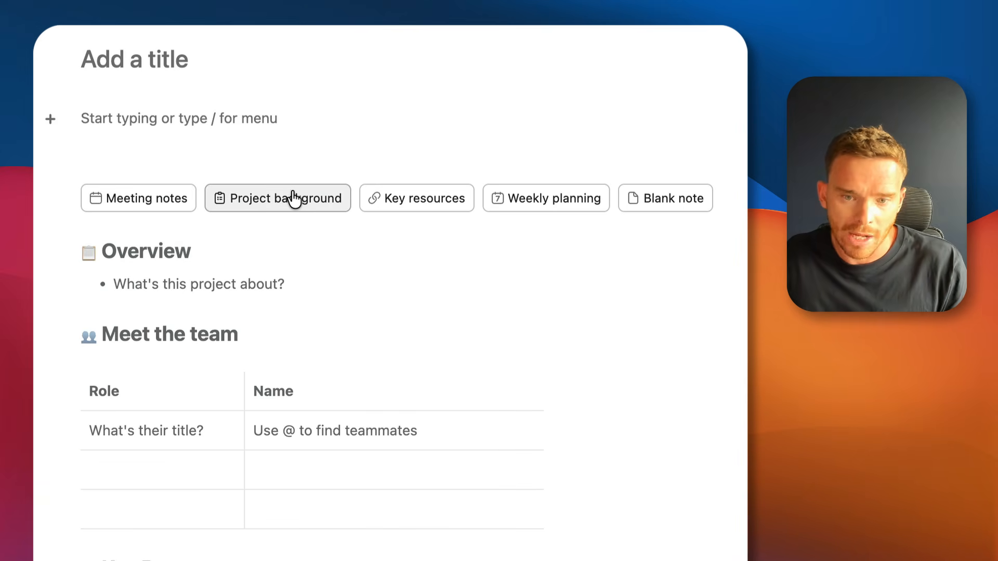
pyautogui.click(441, 198)
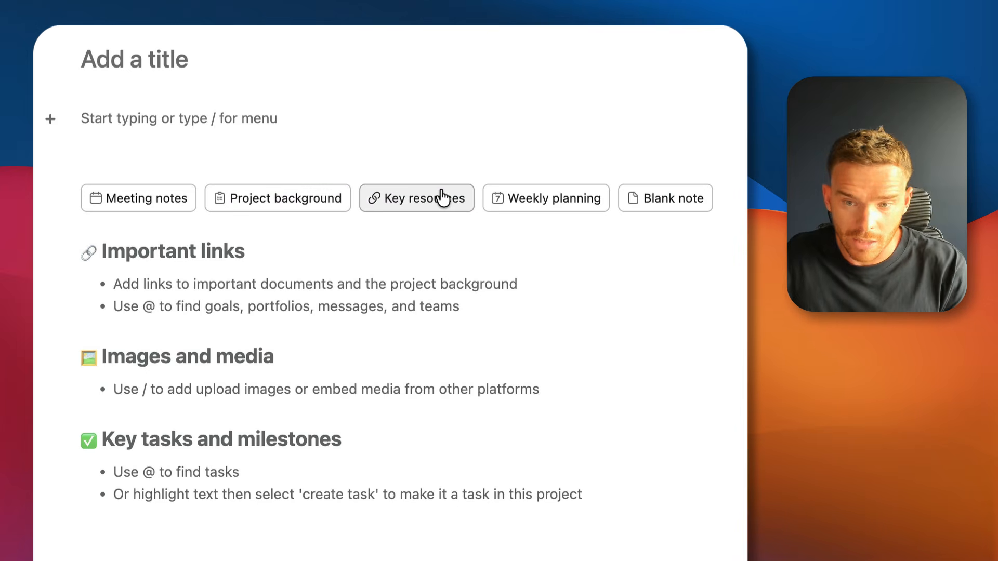
pyautogui.click(540, 205)
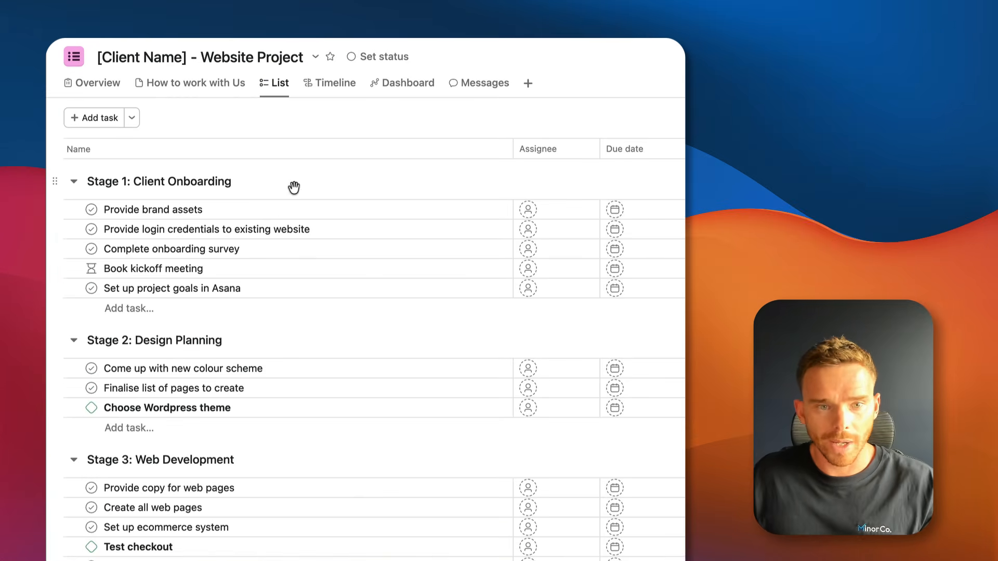
# Save [Client Name] - Website Project as a template, keeping its title.
pyautogui.click(315, 57)
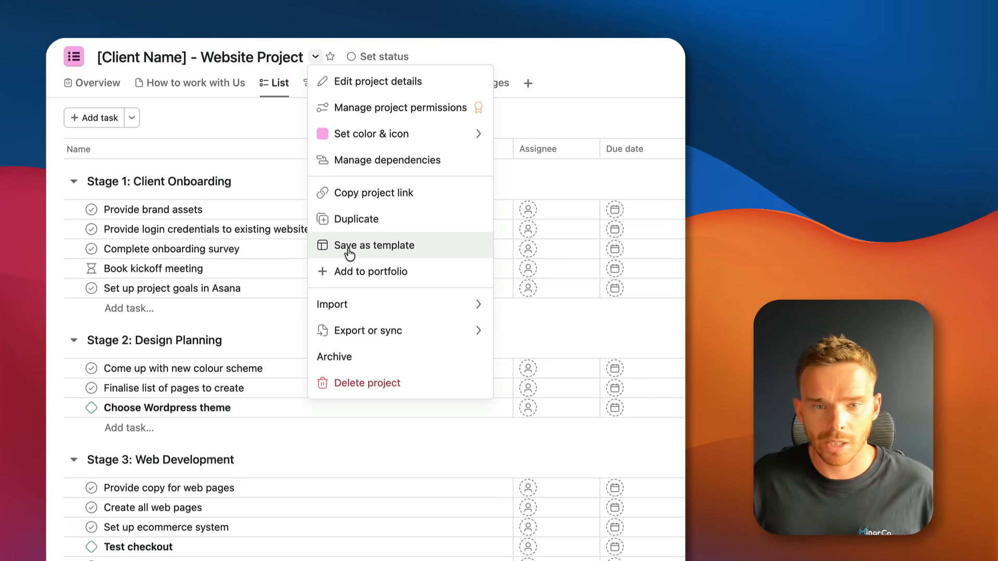
pyautogui.click(347, 248)
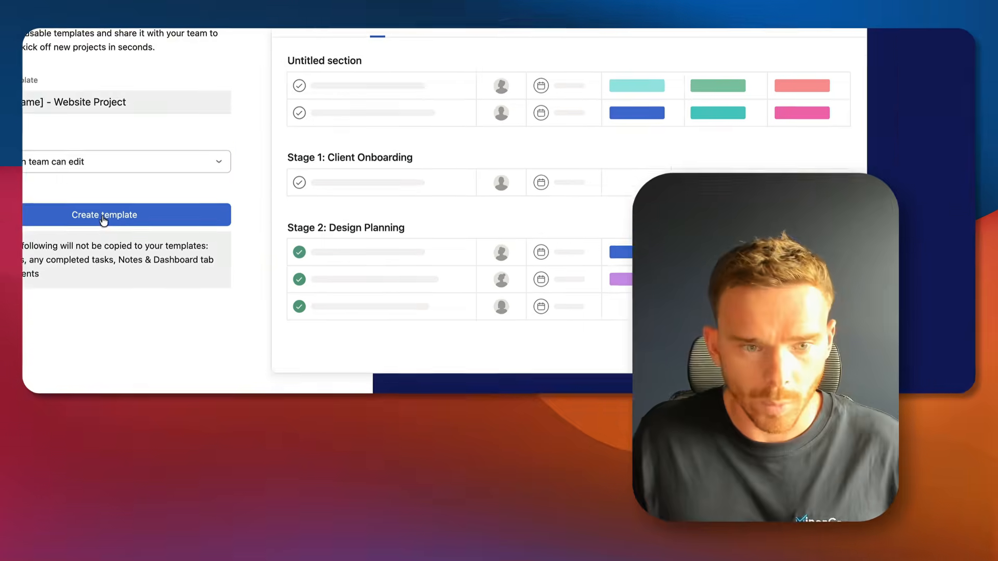
pyautogui.click(169, 288)
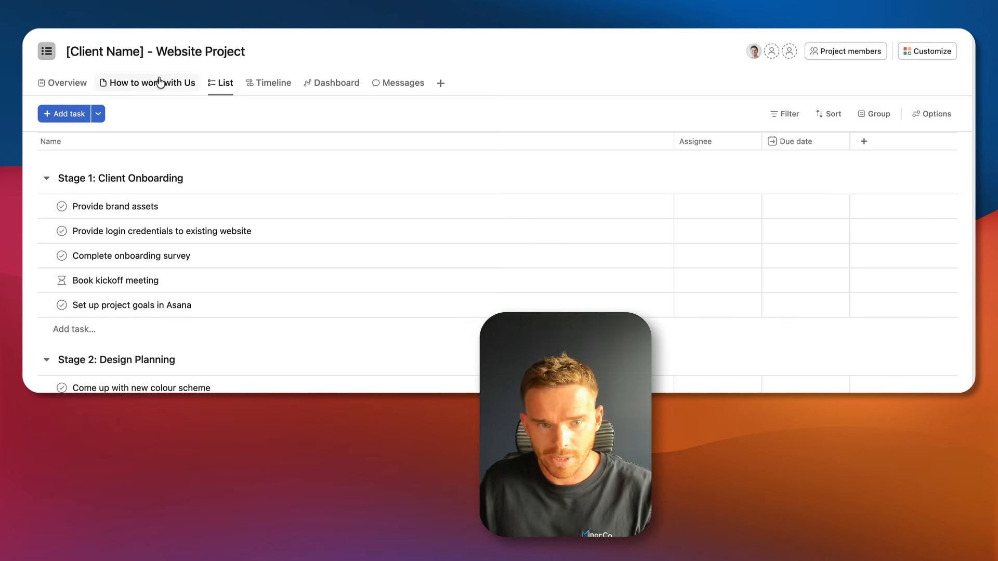
# Inspect the template's Customize panel and its Forms list, then close the panel.
pyautogui.click(904, 48)
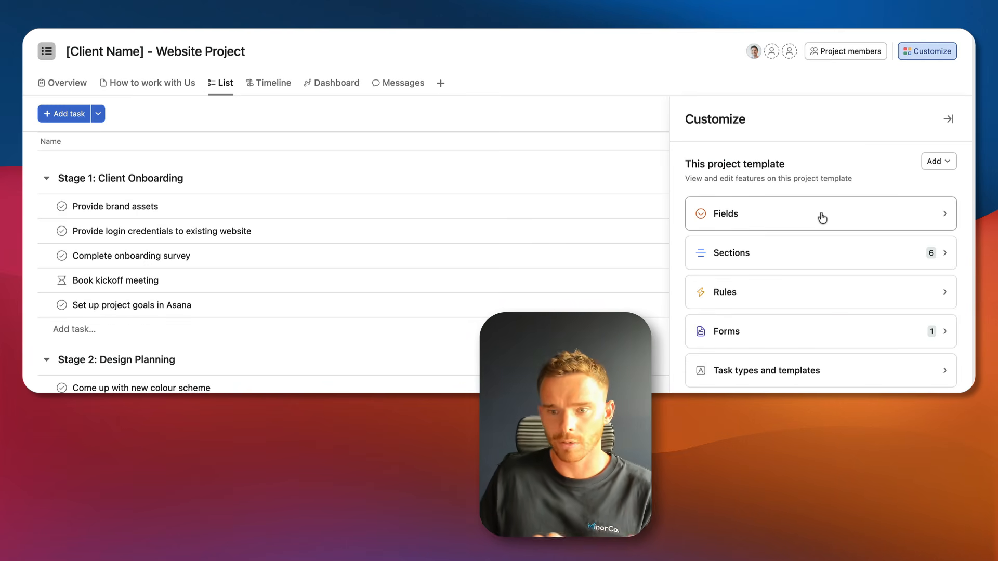
pyautogui.click(830, 333)
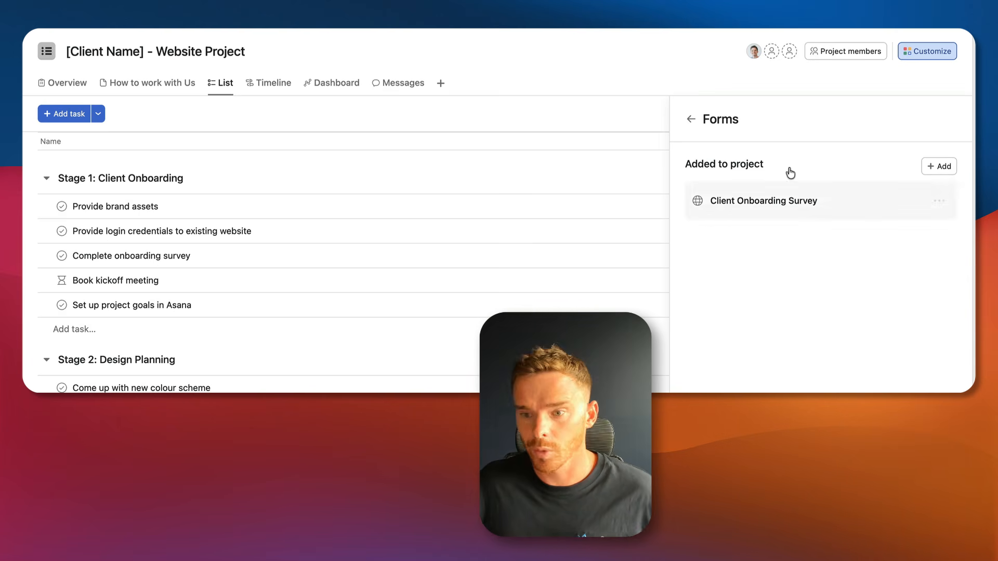
pyautogui.click(691, 119)
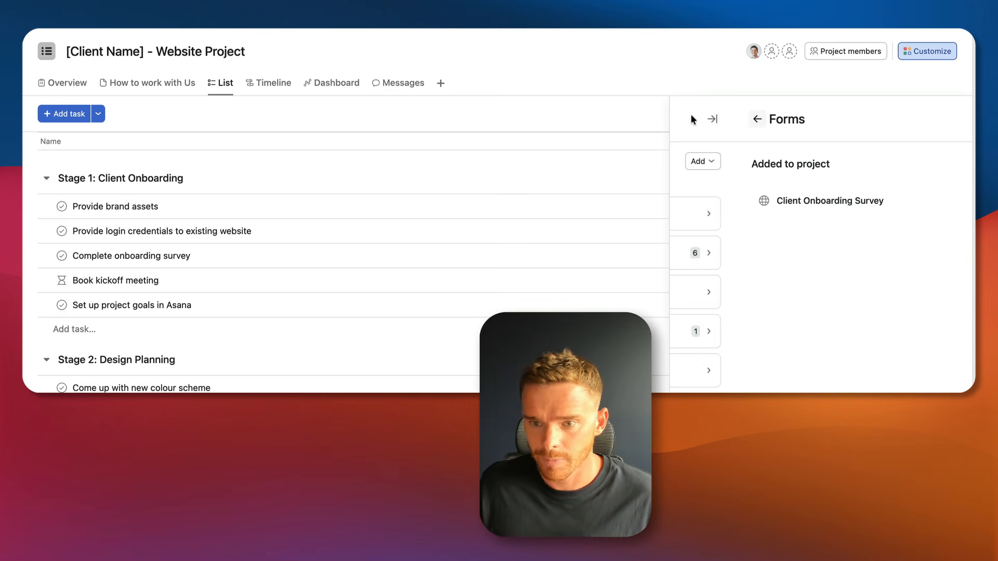
pyautogui.click(920, 56)
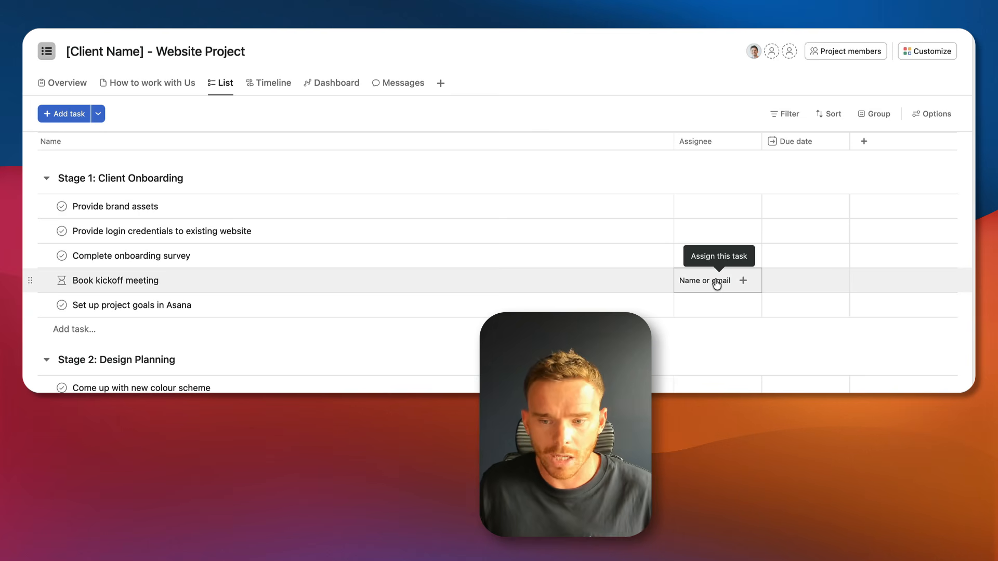
# Create a 'Project Manager' project role from the Book kickoff meeting assignee cell.
pyautogui.click(716, 282)
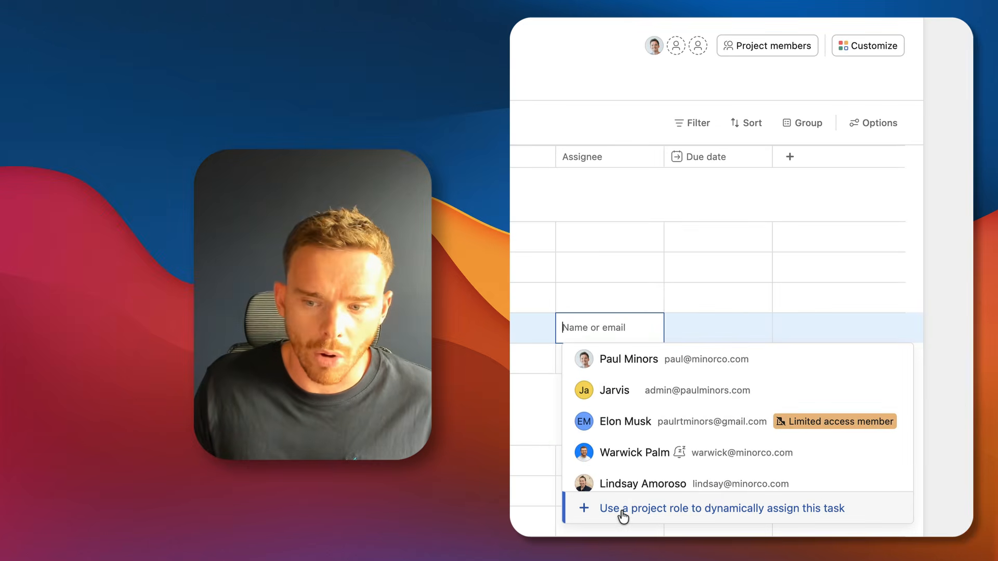
pyautogui.click(622, 511)
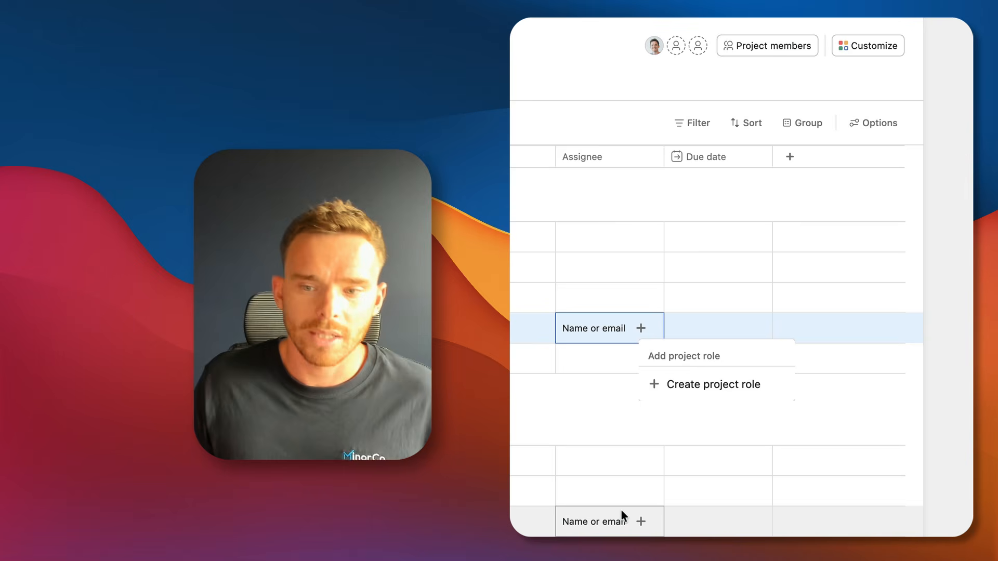
pyautogui.click(701, 387)
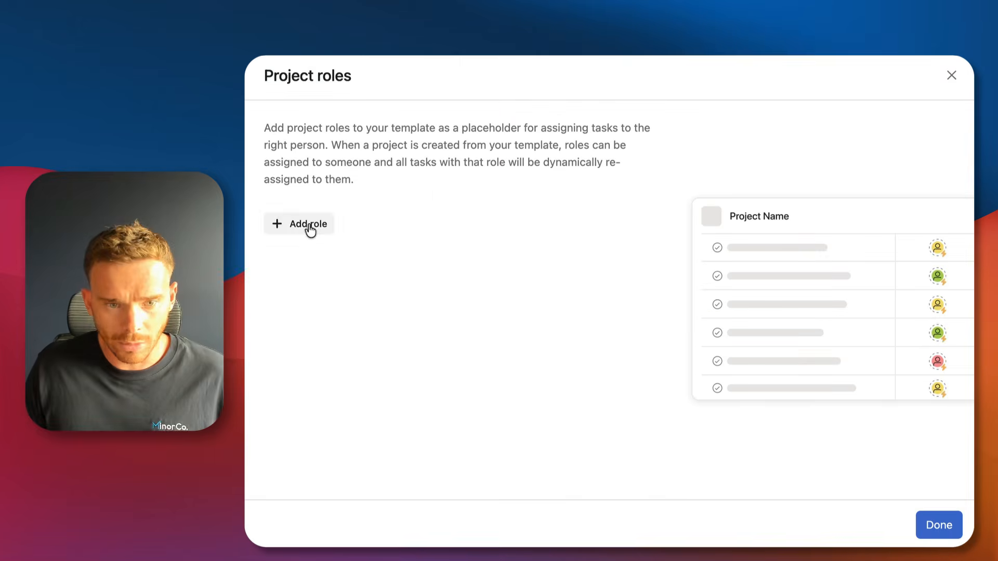
pyautogui.click(308, 224)
pyautogui.write('Project Man')
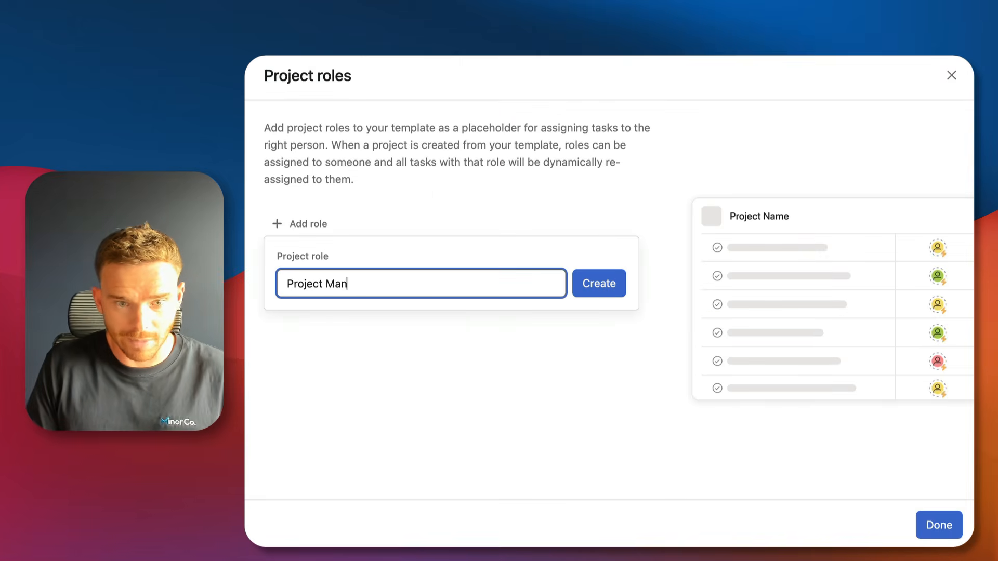
pyautogui.write('ager')
pyautogui.click(592, 287)
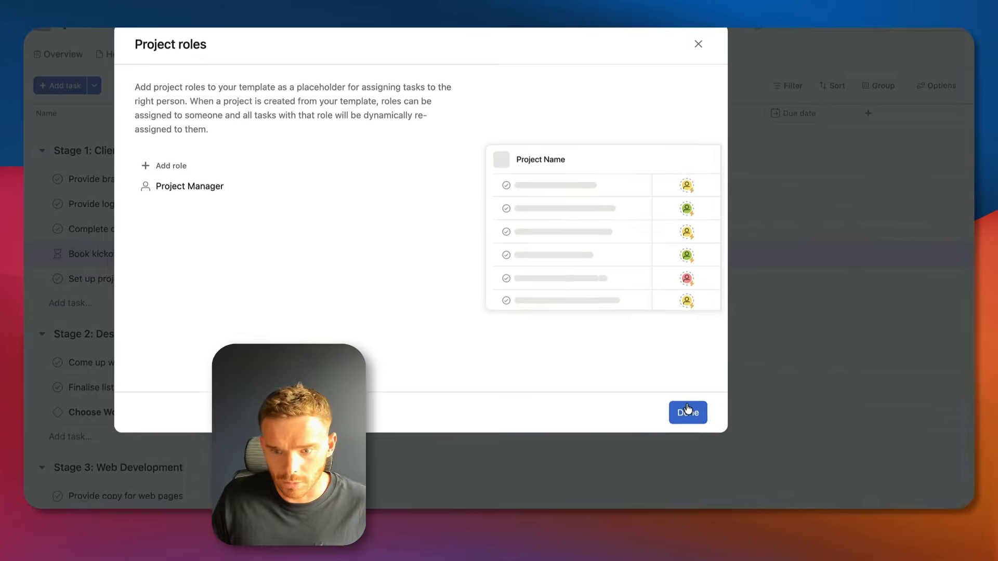
pyautogui.click(938, 525)
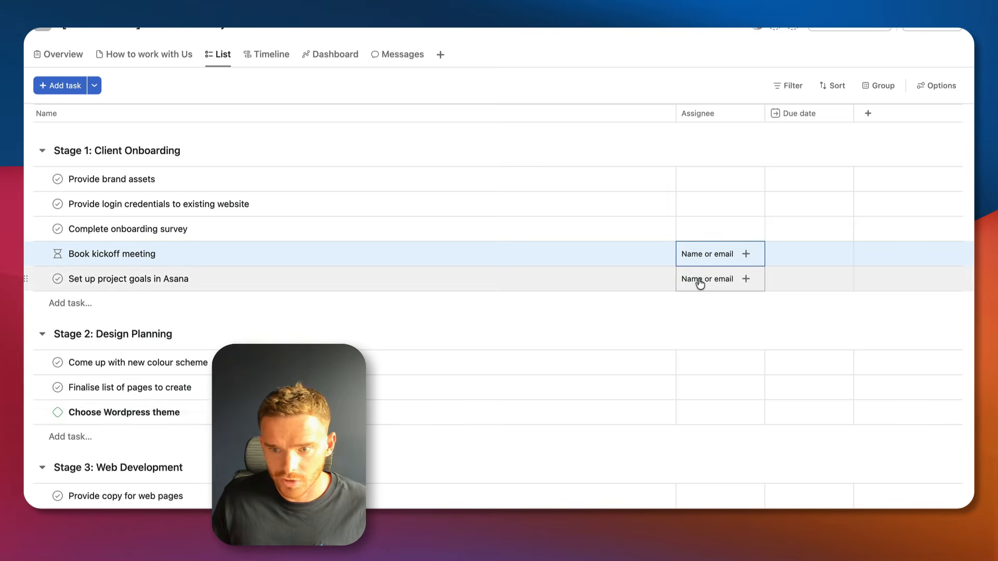
# Assign Project Manager to Book kickoff meeting and Set up project goals in Asana.
pyautogui.click(723, 264)
pyautogui.click(751, 408)
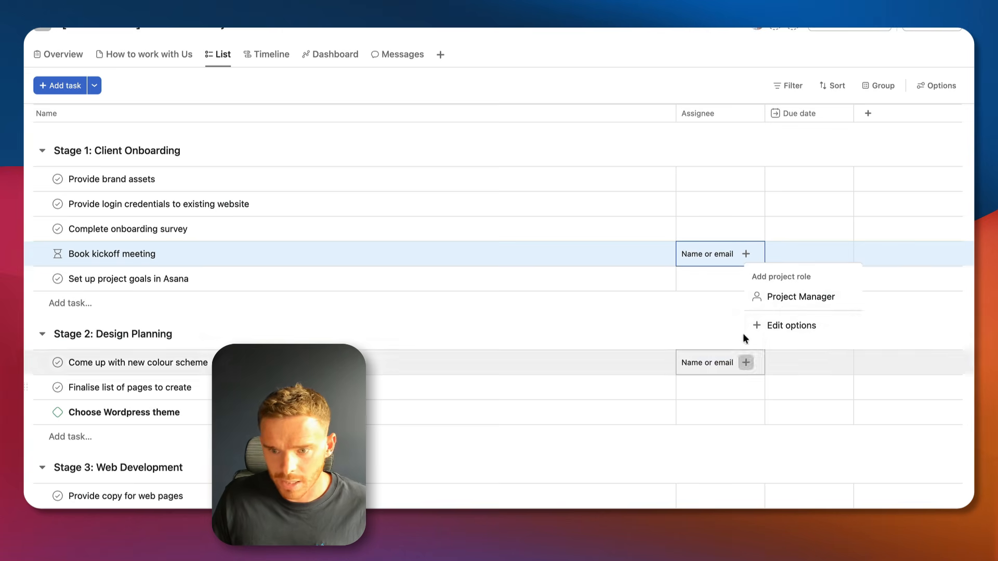
pyautogui.click(786, 306)
pyautogui.click(746, 278)
pyautogui.click(747, 279)
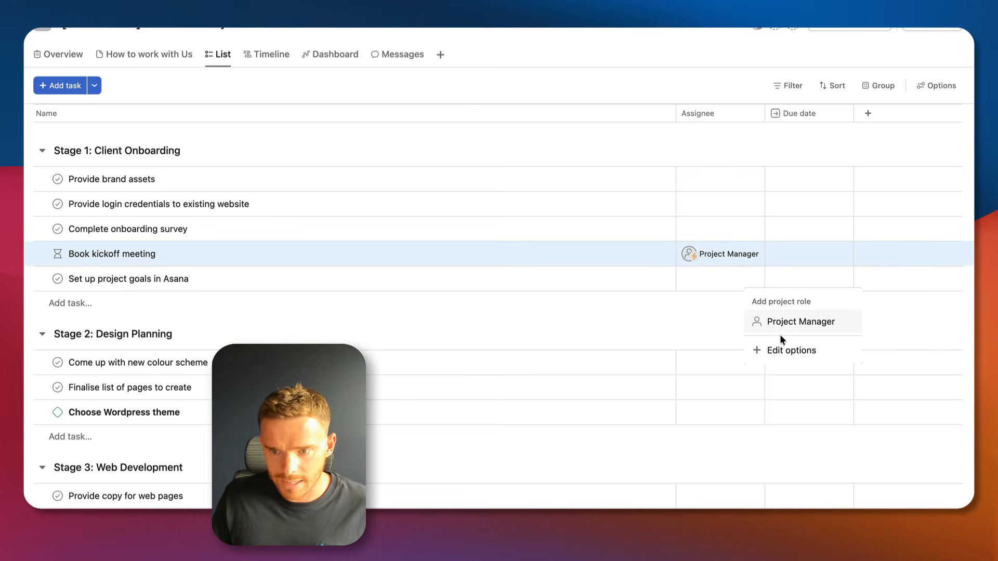
pyautogui.click(782, 322)
pyautogui.scroll(-5, 225, 218)
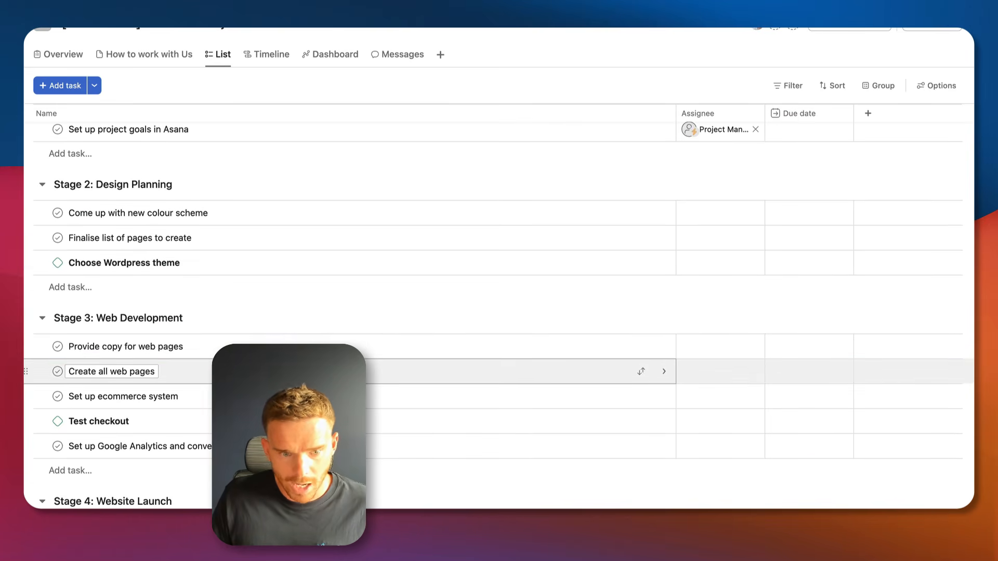
# Create a Developer project role and assign it to Create all web pages.
pyautogui.click(730, 371)
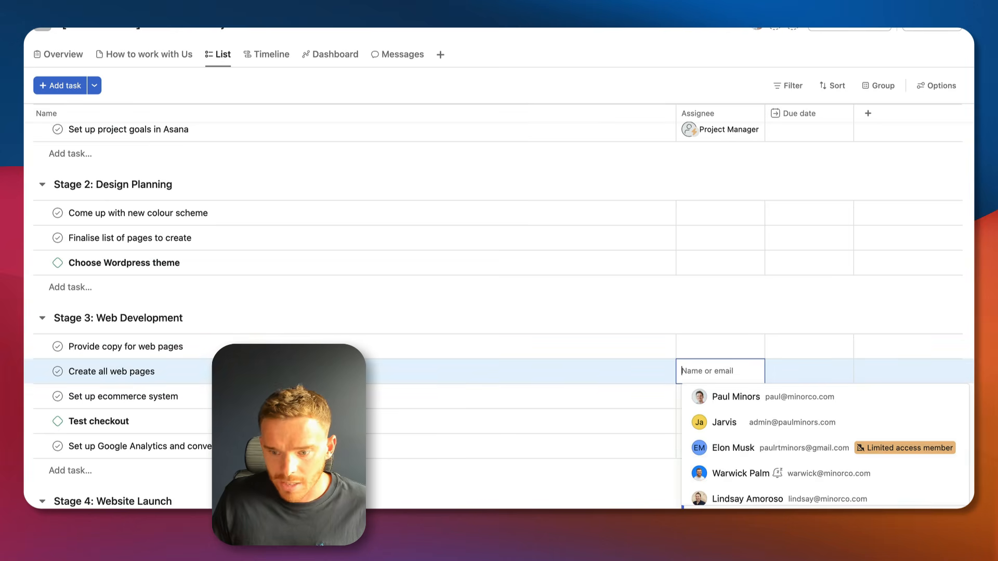
pyautogui.click(746, 371)
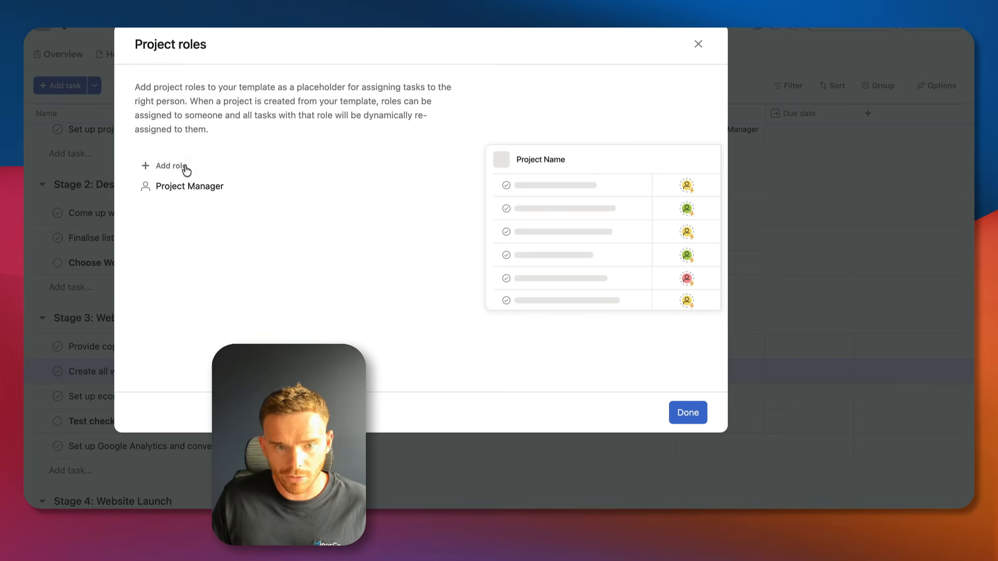
pyautogui.click(186, 168)
pyautogui.write('Developer')
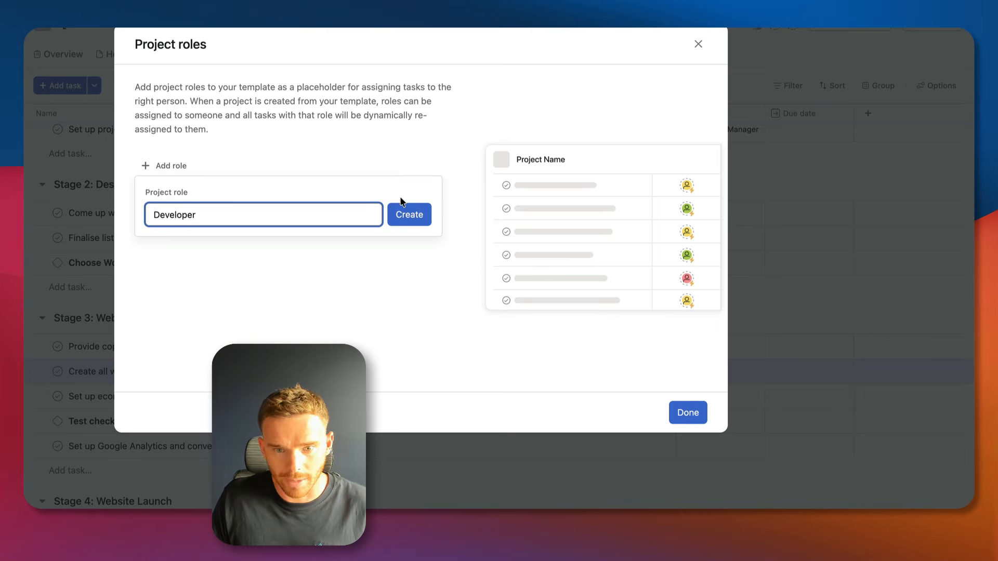
pyautogui.click(406, 214)
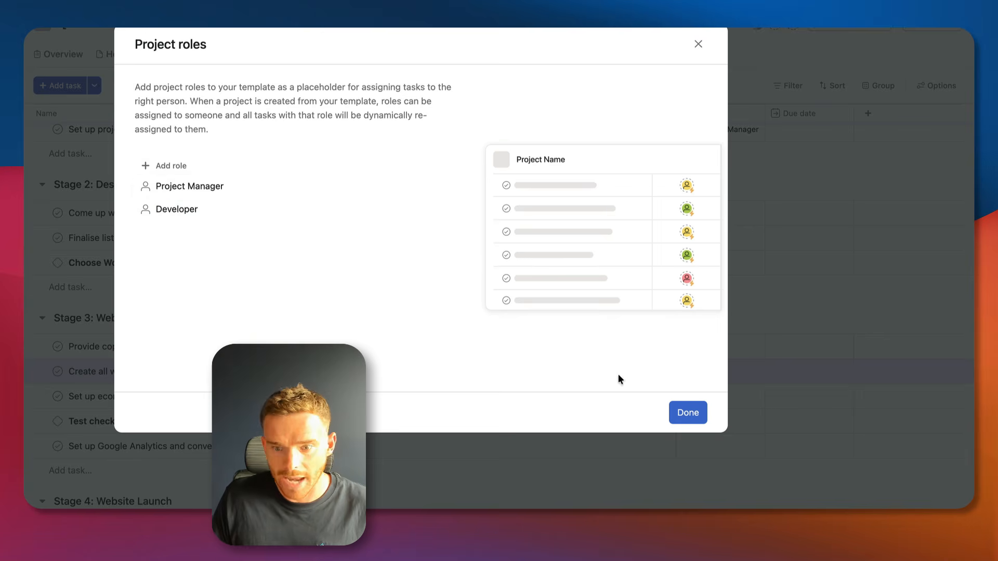
pyautogui.click(687, 413)
pyautogui.click(748, 375)
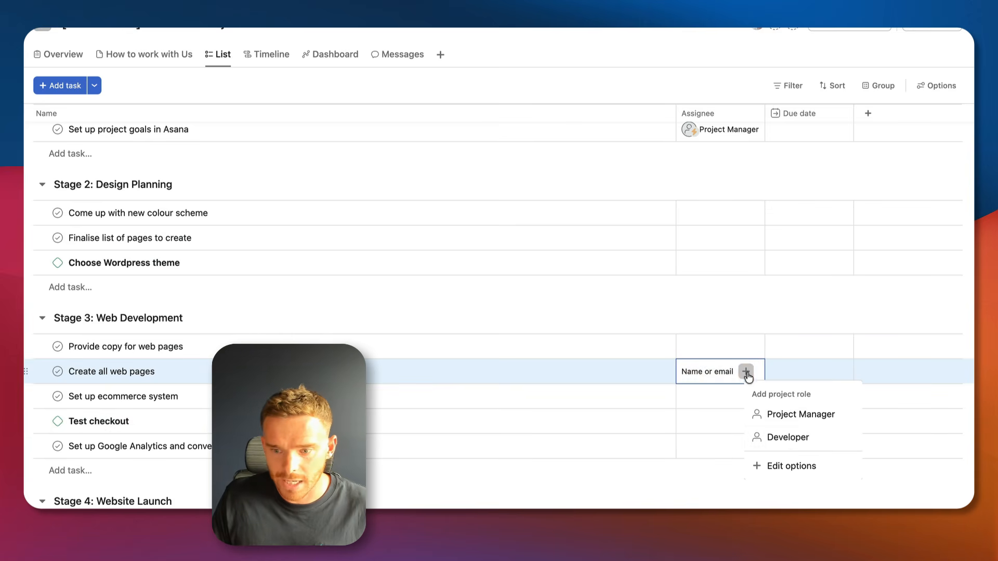
pyautogui.click(788, 439)
# Assign Test checkout to a specific teammate.
pyautogui.scroll(3, 731, 229)
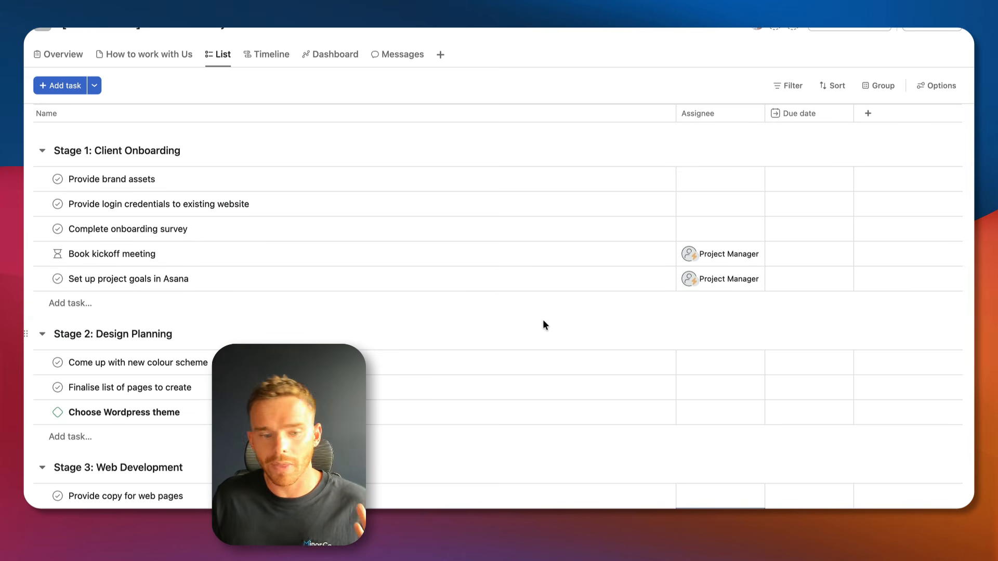
pyautogui.scroll(-3, 582, 364)
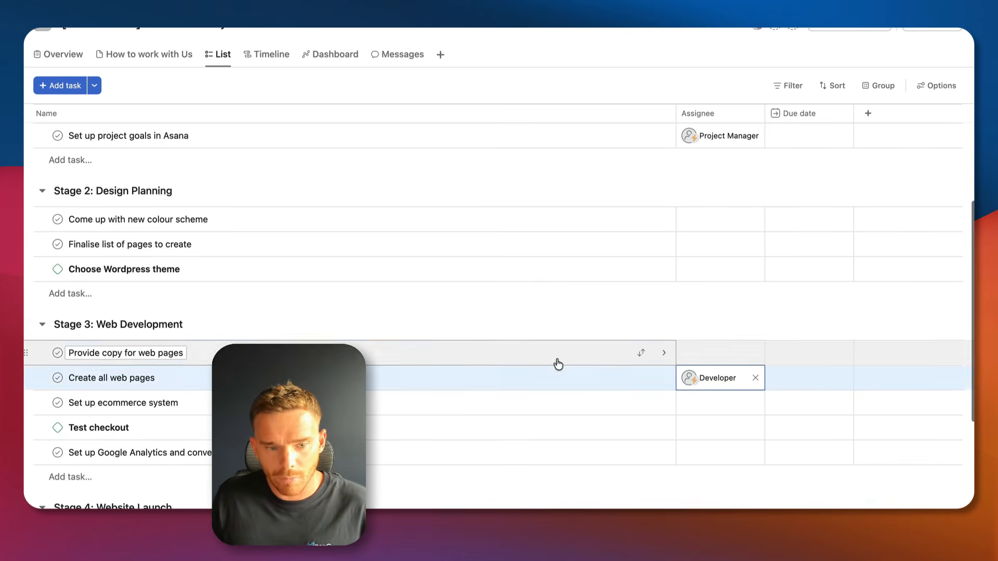
pyautogui.click(719, 431)
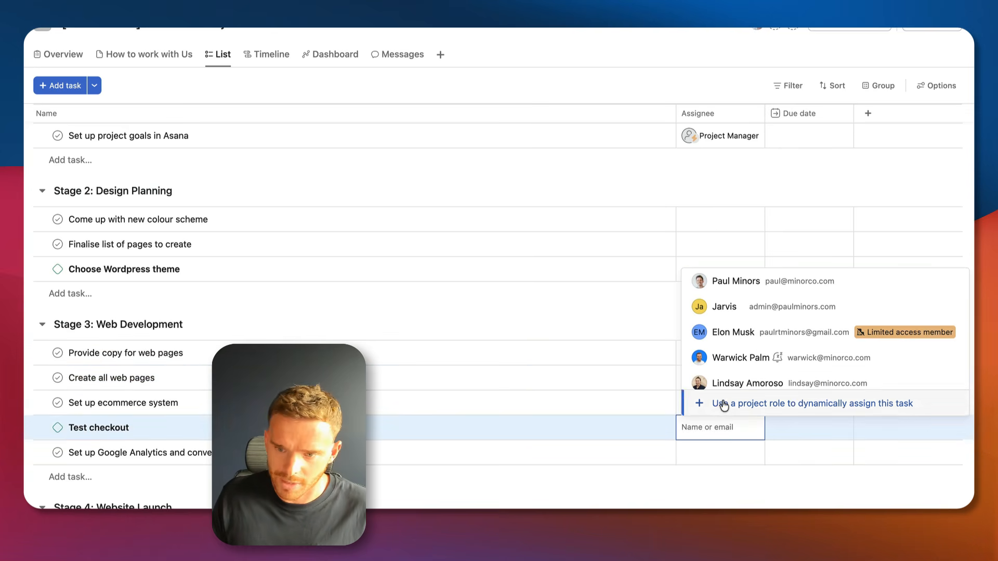
pyautogui.click(698, 283)
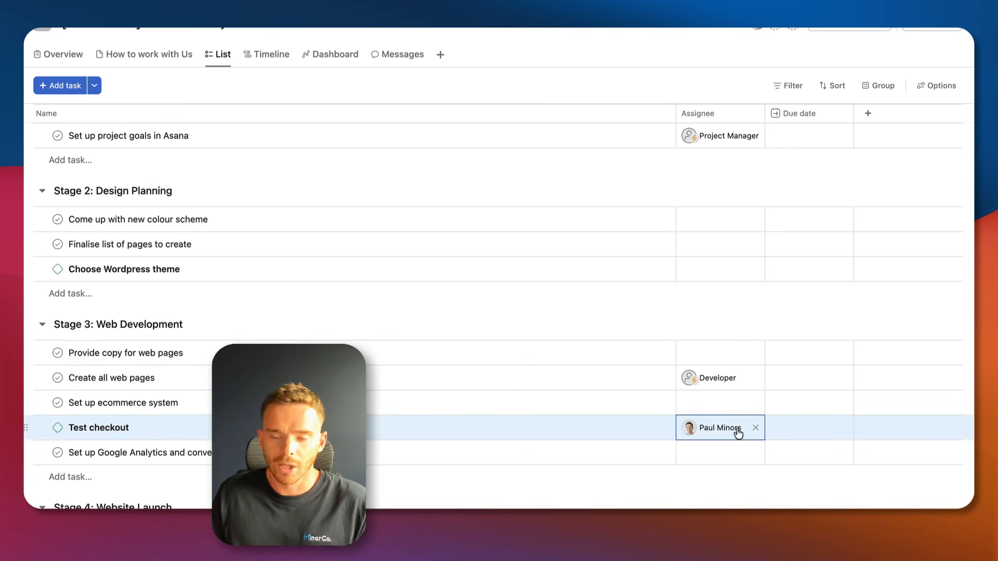
pyautogui.moveTo(734, 427)
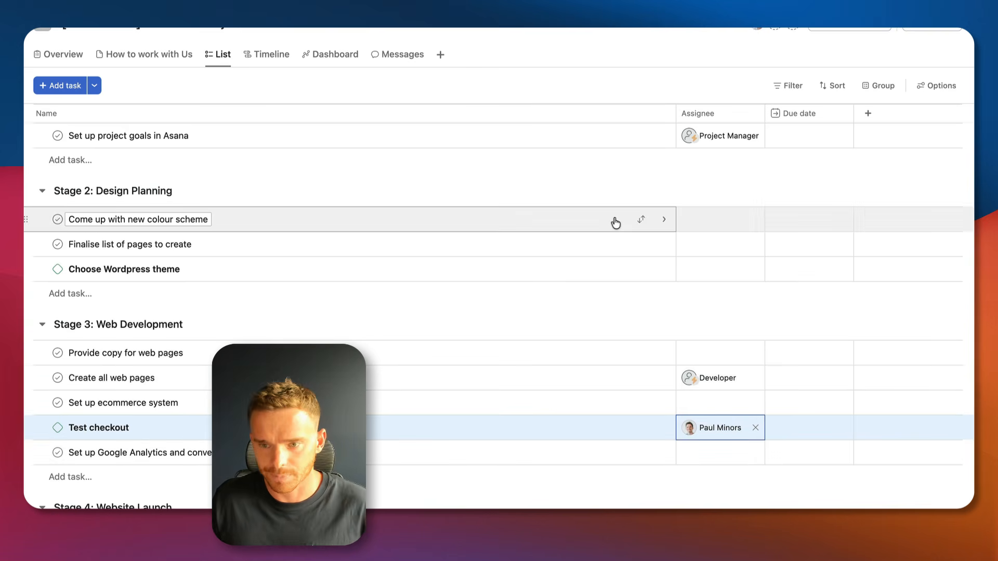
pyautogui.scroll(3, 613, 224)
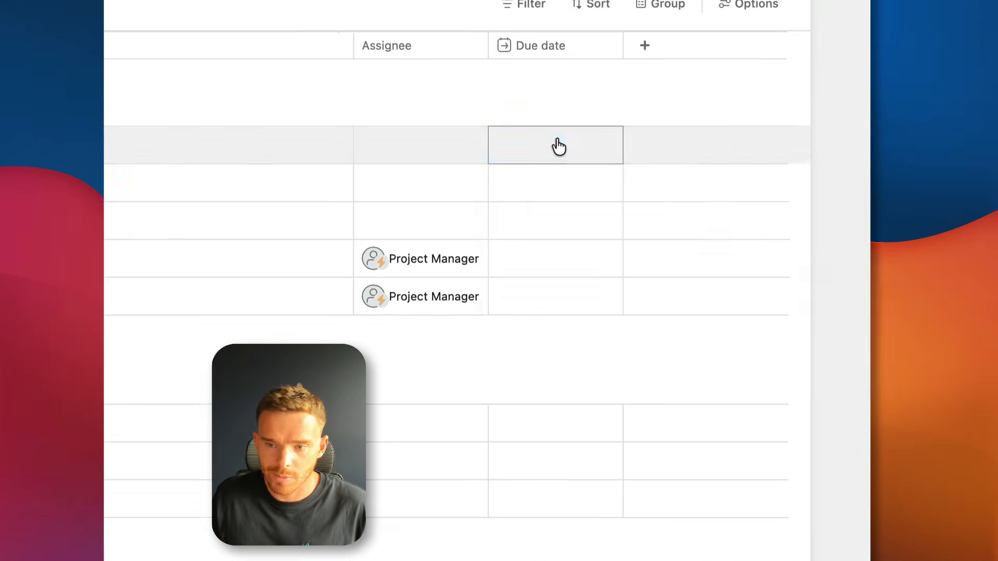
# Make Provide brand assets, the login credentials task and Complete onboarding survey due 1 day after project start.
pyautogui.click(809, 181)
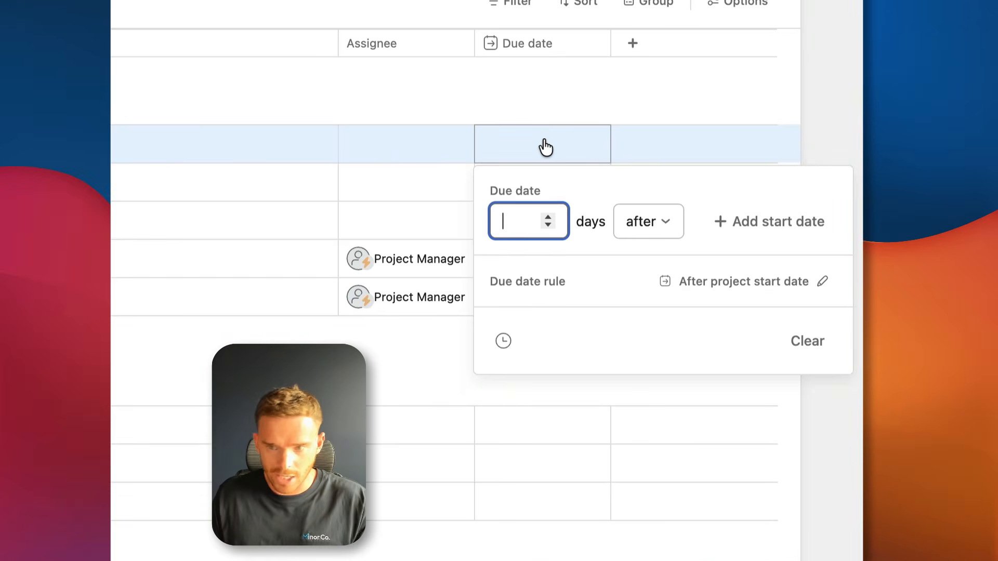
pyautogui.write('1')
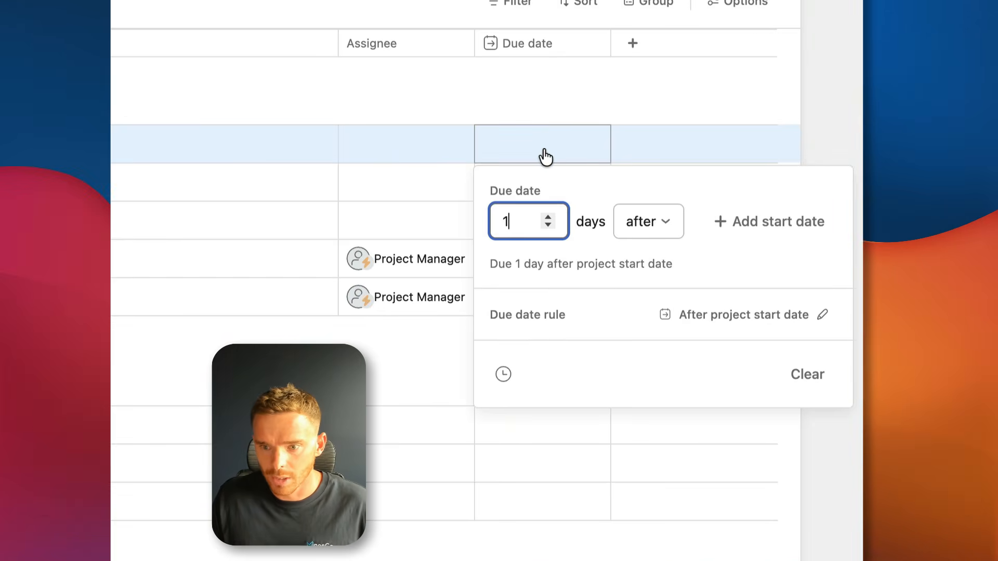
pyautogui.press('Return')
pyautogui.click(552, 196)
pyautogui.write('1')
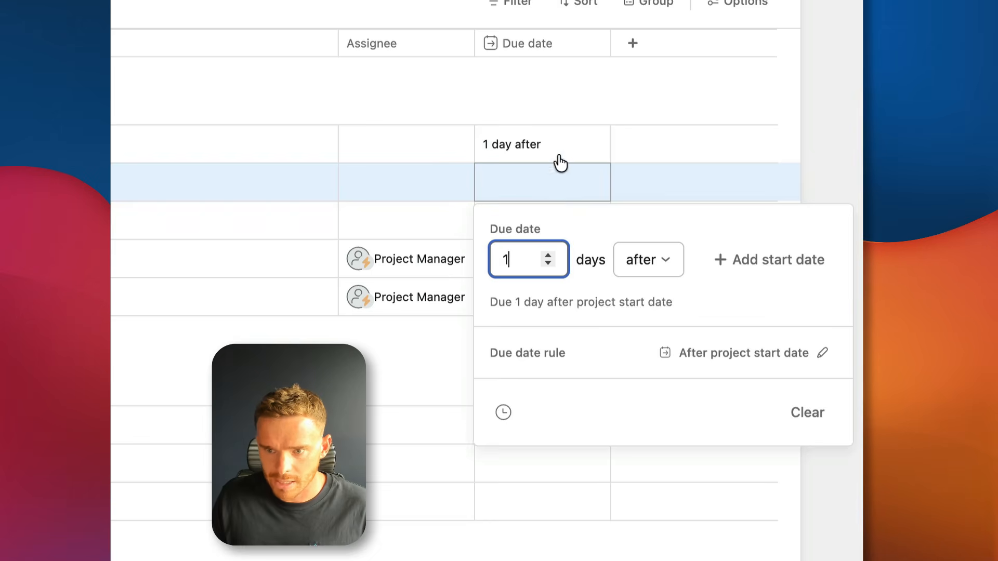
pyautogui.press('Return')
pyautogui.click(532, 224)
pyautogui.write('1')
pyautogui.press('Return')
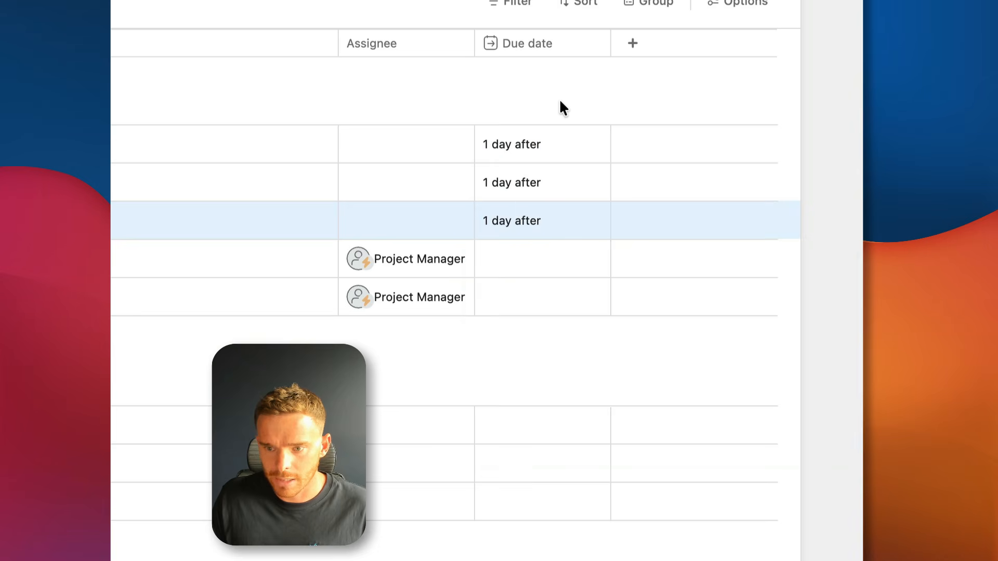
# Make Book kickoff meeting due 3 days and Set up project goals 5 days after start.
pyautogui.click(548, 274)
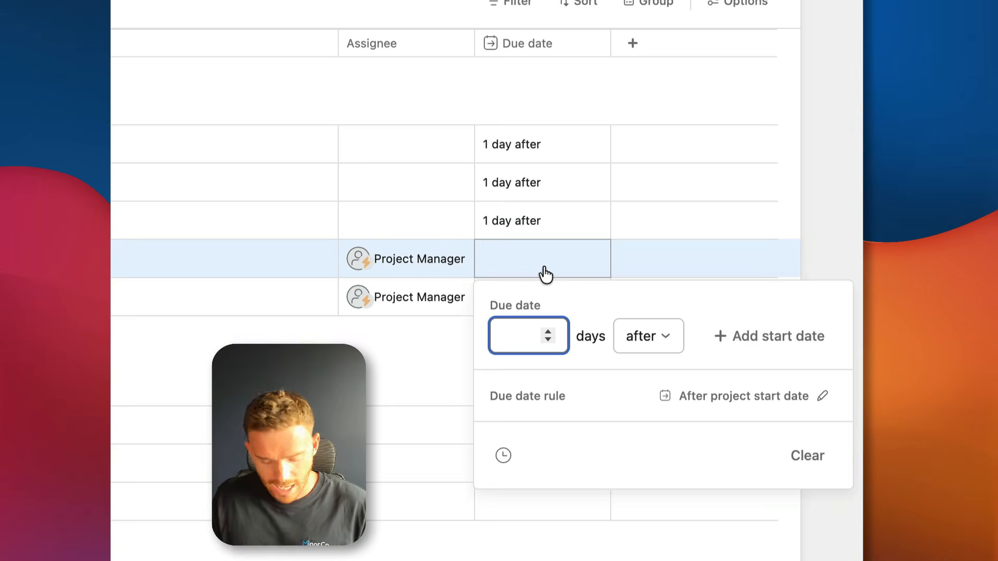
pyautogui.write('3')
pyautogui.press('Return')
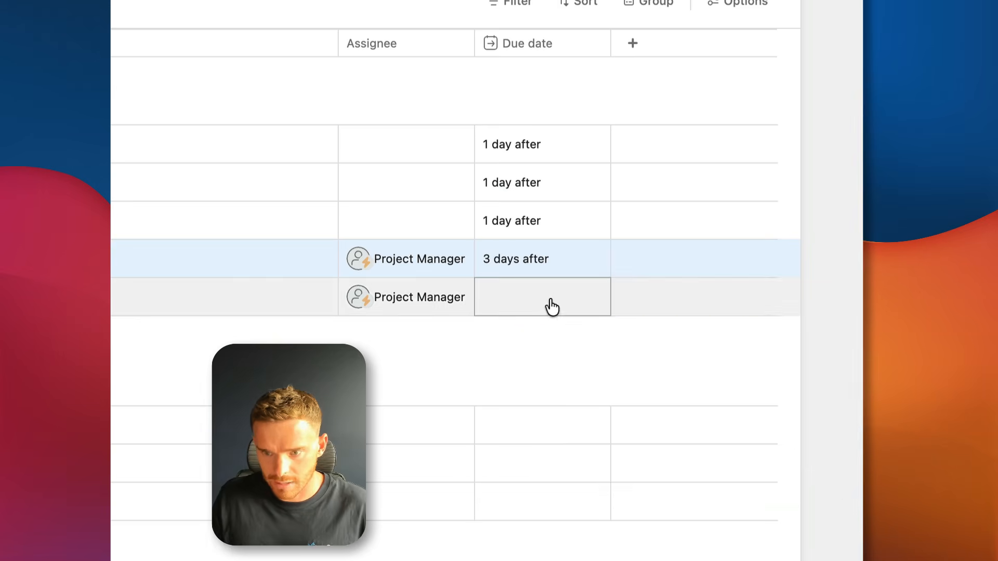
pyautogui.click(546, 309)
pyautogui.write('5')
pyautogui.click(440, 340)
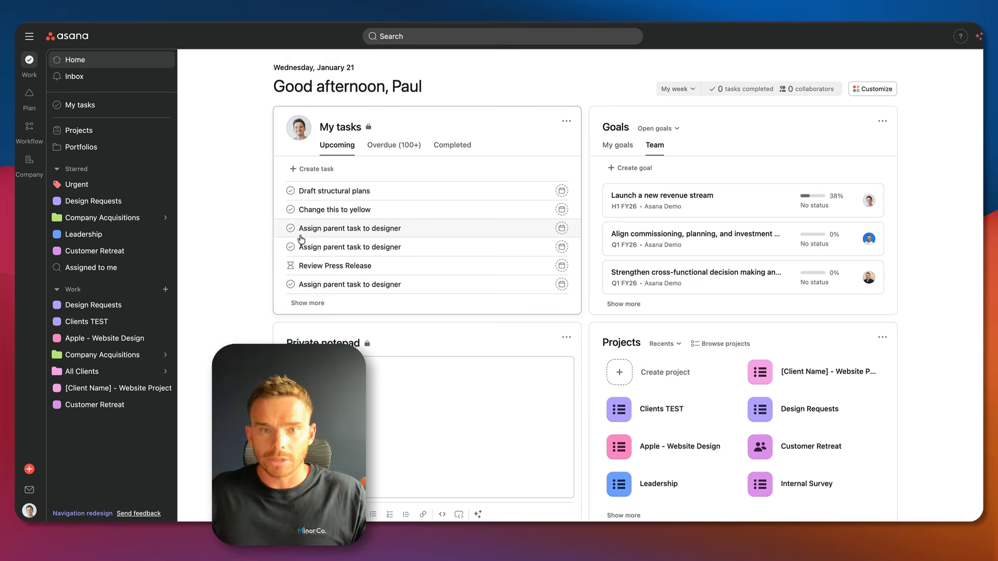
# Create a new project from the '[Client Name] - Website Project' template.
pyautogui.click(30, 470)
pyautogui.click(77, 387)
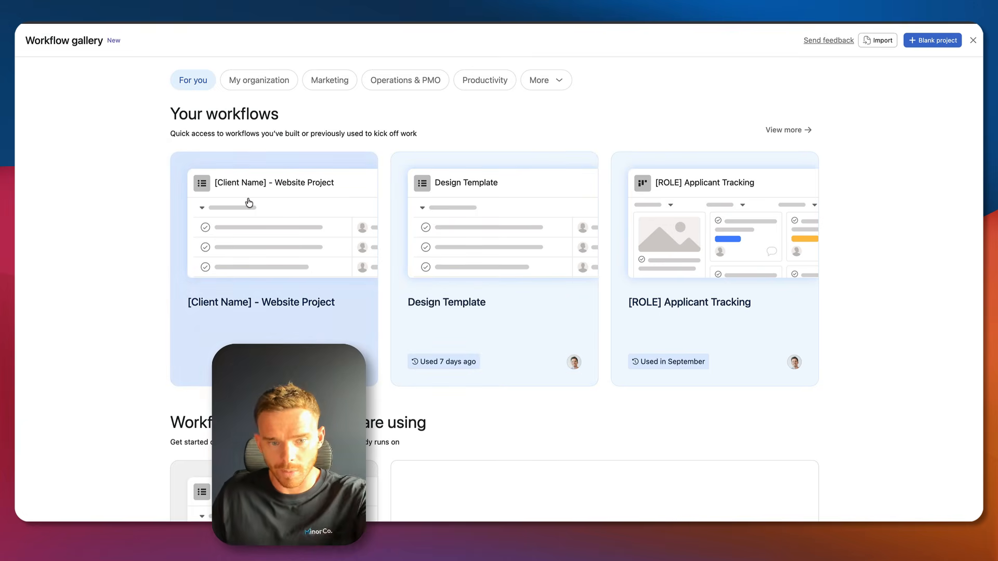
pyautogui.click(277, 227)
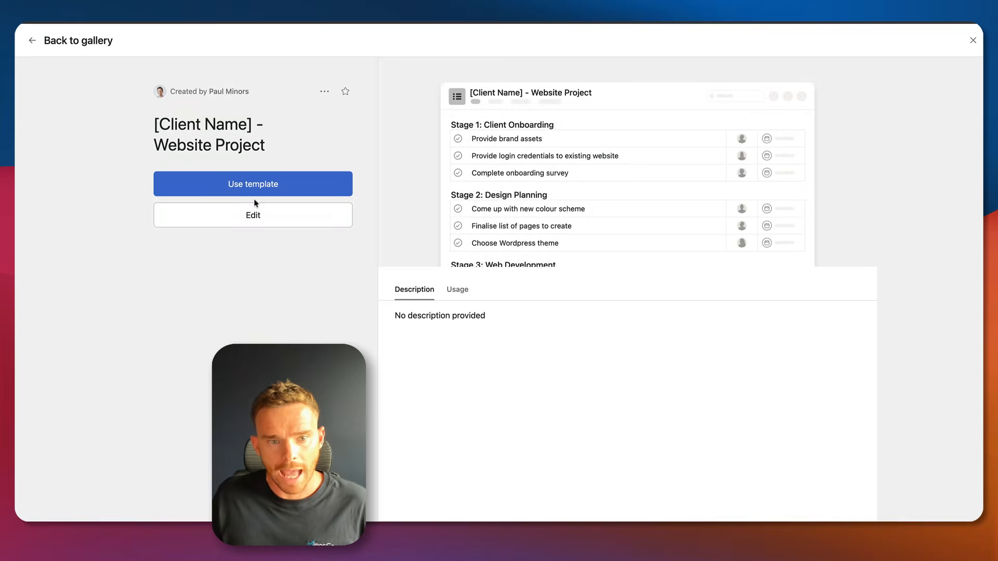
pyautogui.click(257, 183)
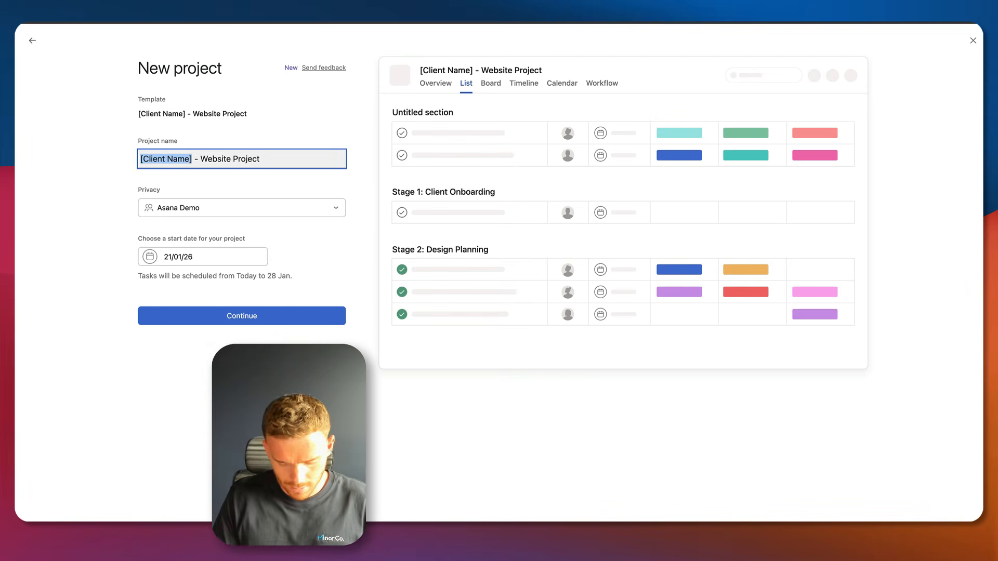
# Name the project 'MinorCo - Website Project' with a 26 January 2026 start date.
pyautogui.write('MinorCo')
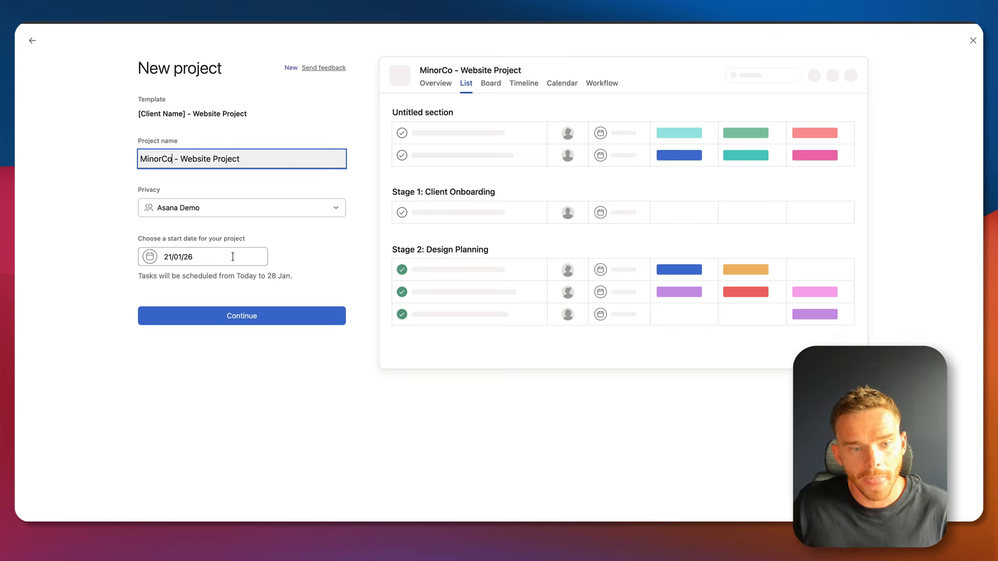
pyautogui.click(231, 256)
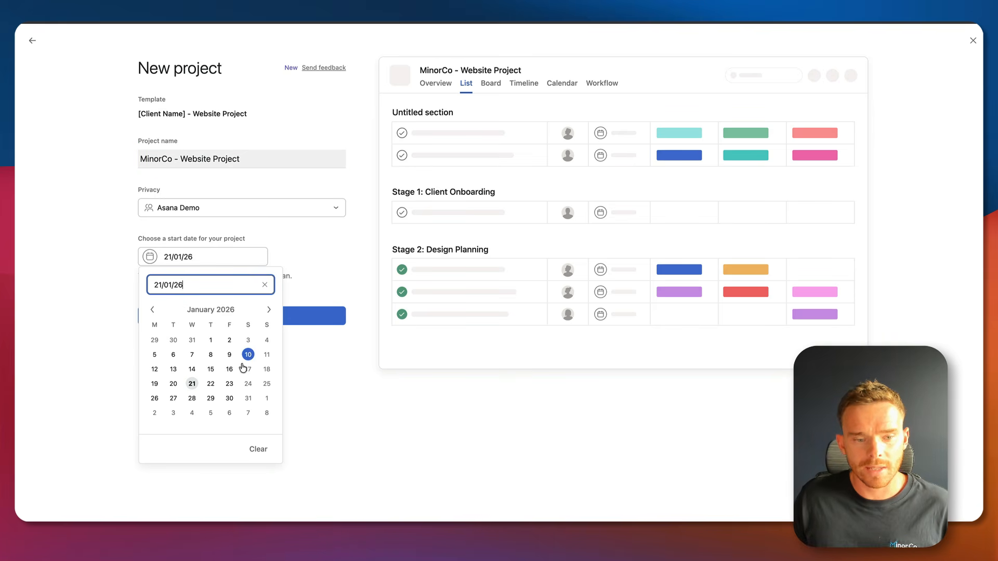
pyautogui.click(155, 398)
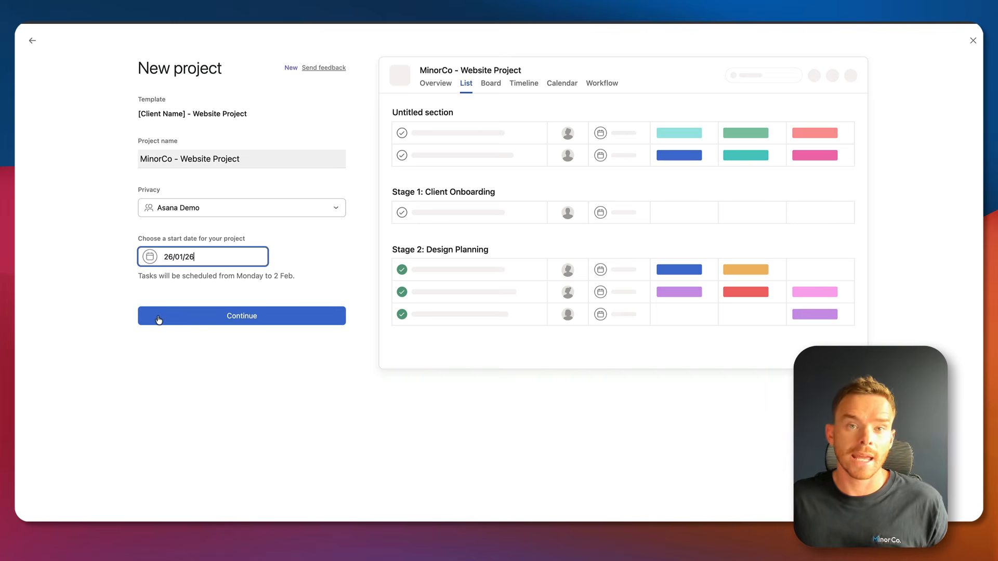
pyautogui.click(158, 318)
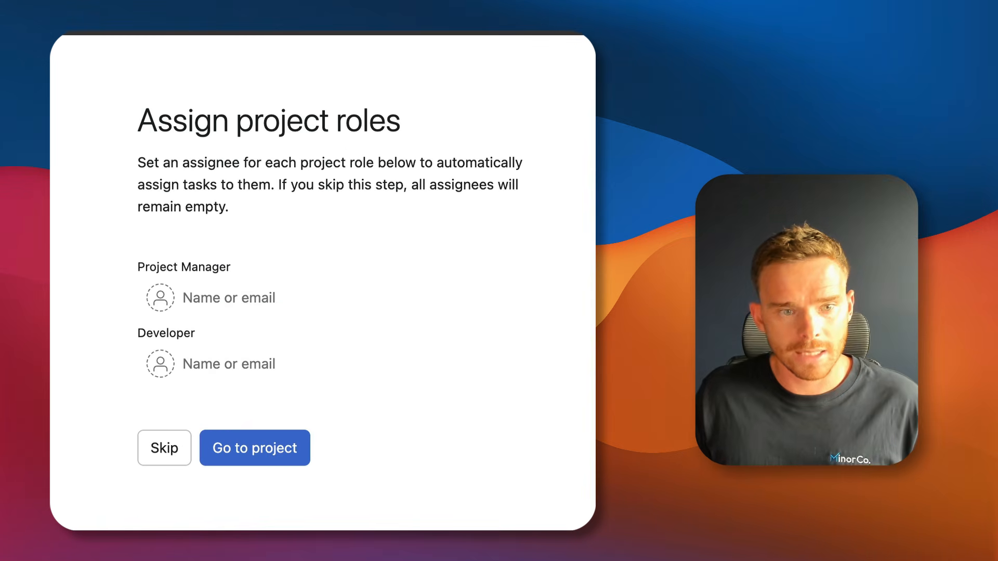
# Assign teammates to the Project Manager and Developer roles, then open the new project.
pyautogui.click(223, 292)
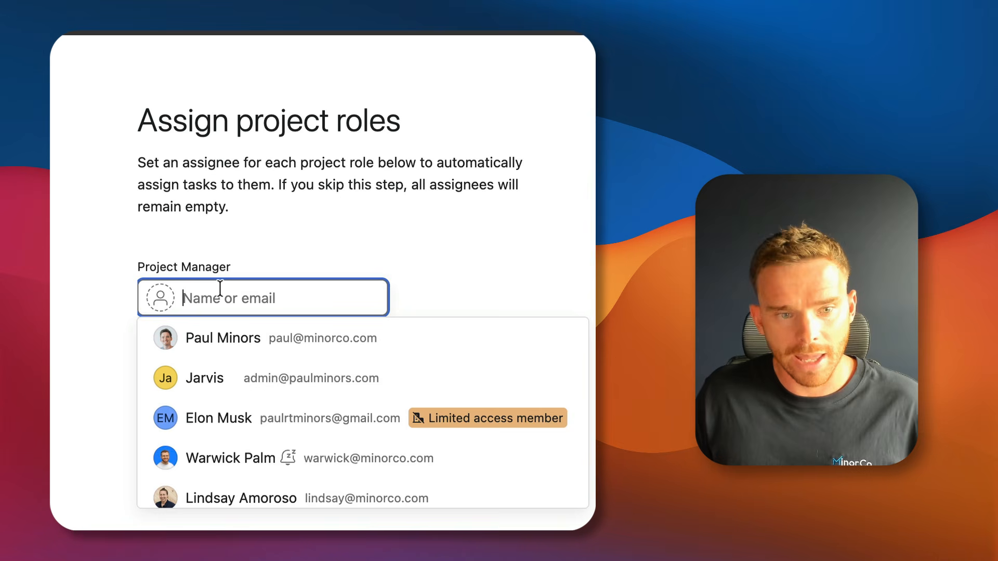
pyautogui.click(240, 462)
pyautogui.click(226, 364)
pyautogui.click(279, 486)
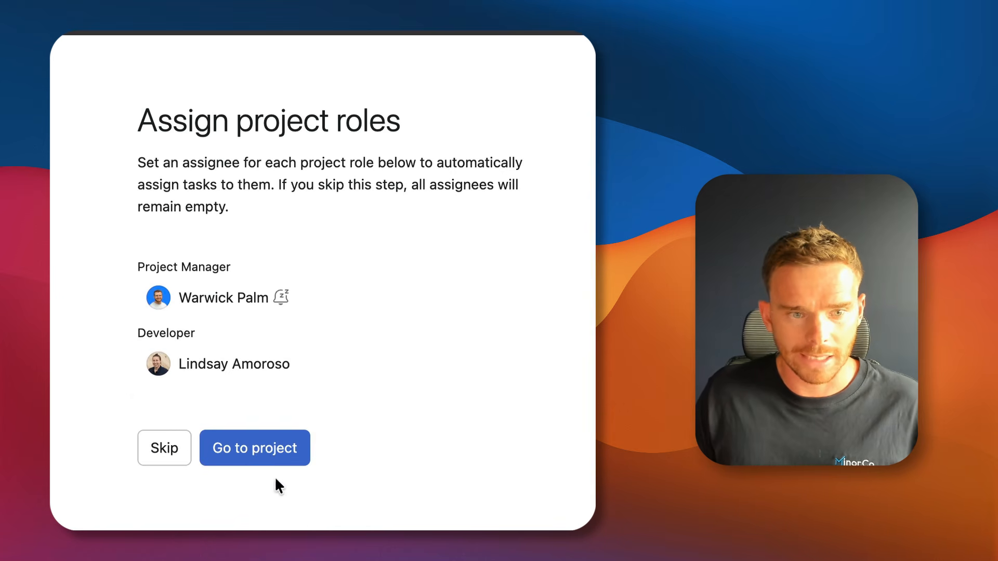
pyautogui.click(261, 452)
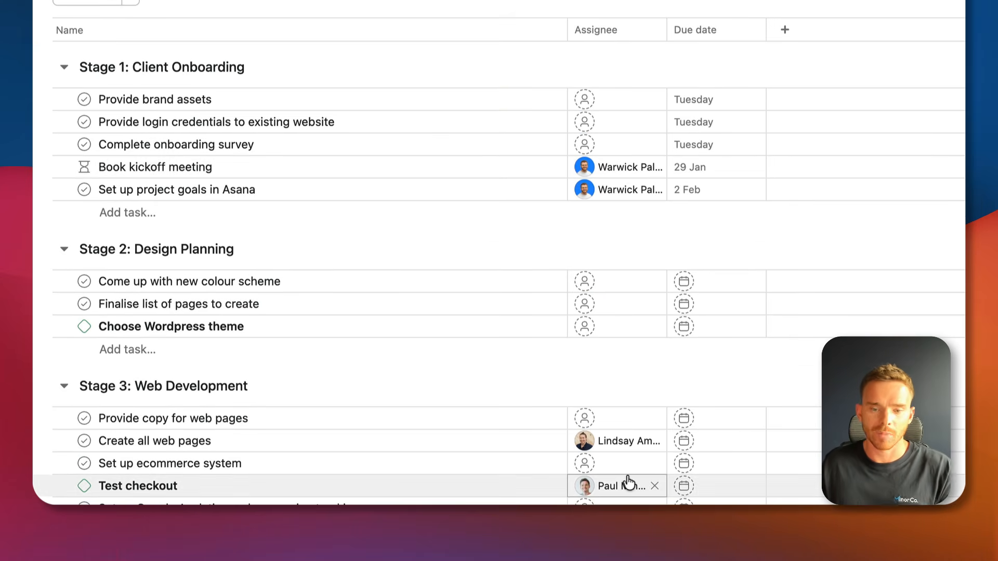
# Enter the client's e-mail address as the assignee for Provide brand assets.
pyautogui.moveTo(627, 483)
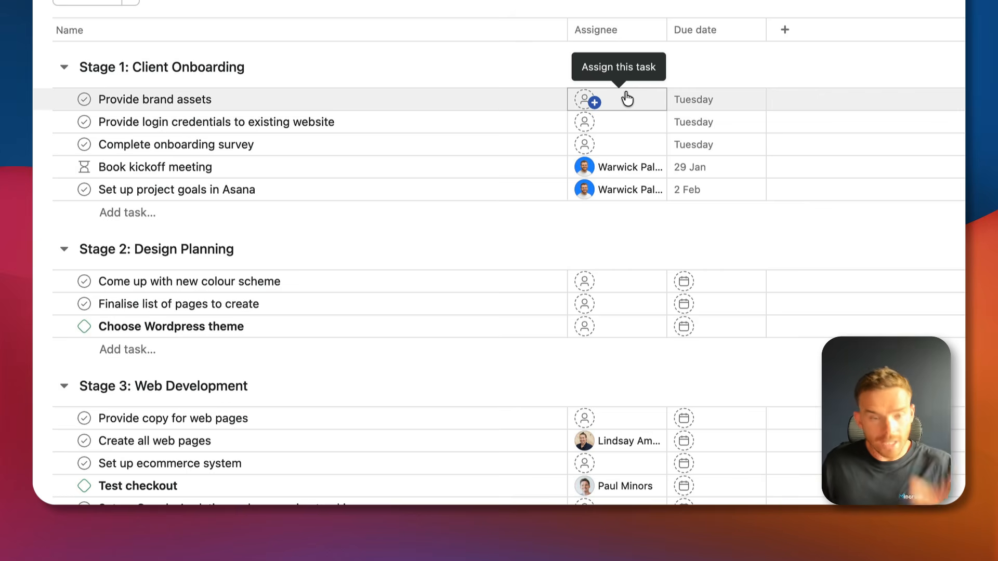
pyautogui.click(603, 99)
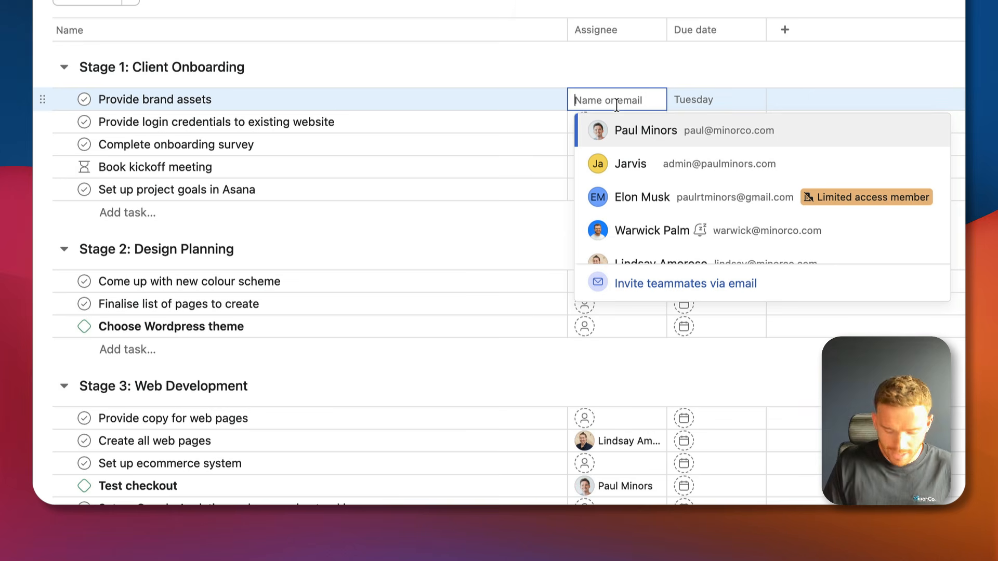
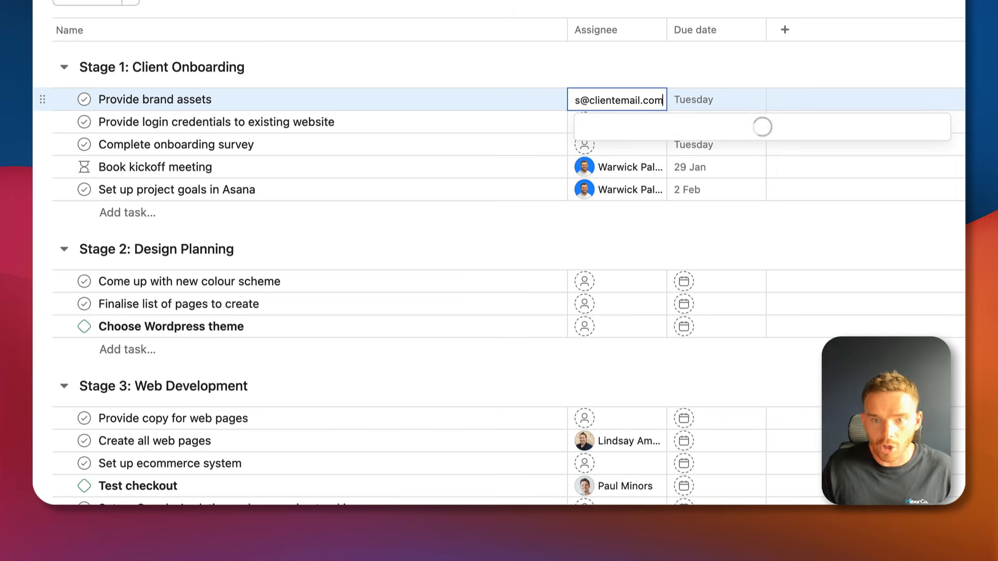